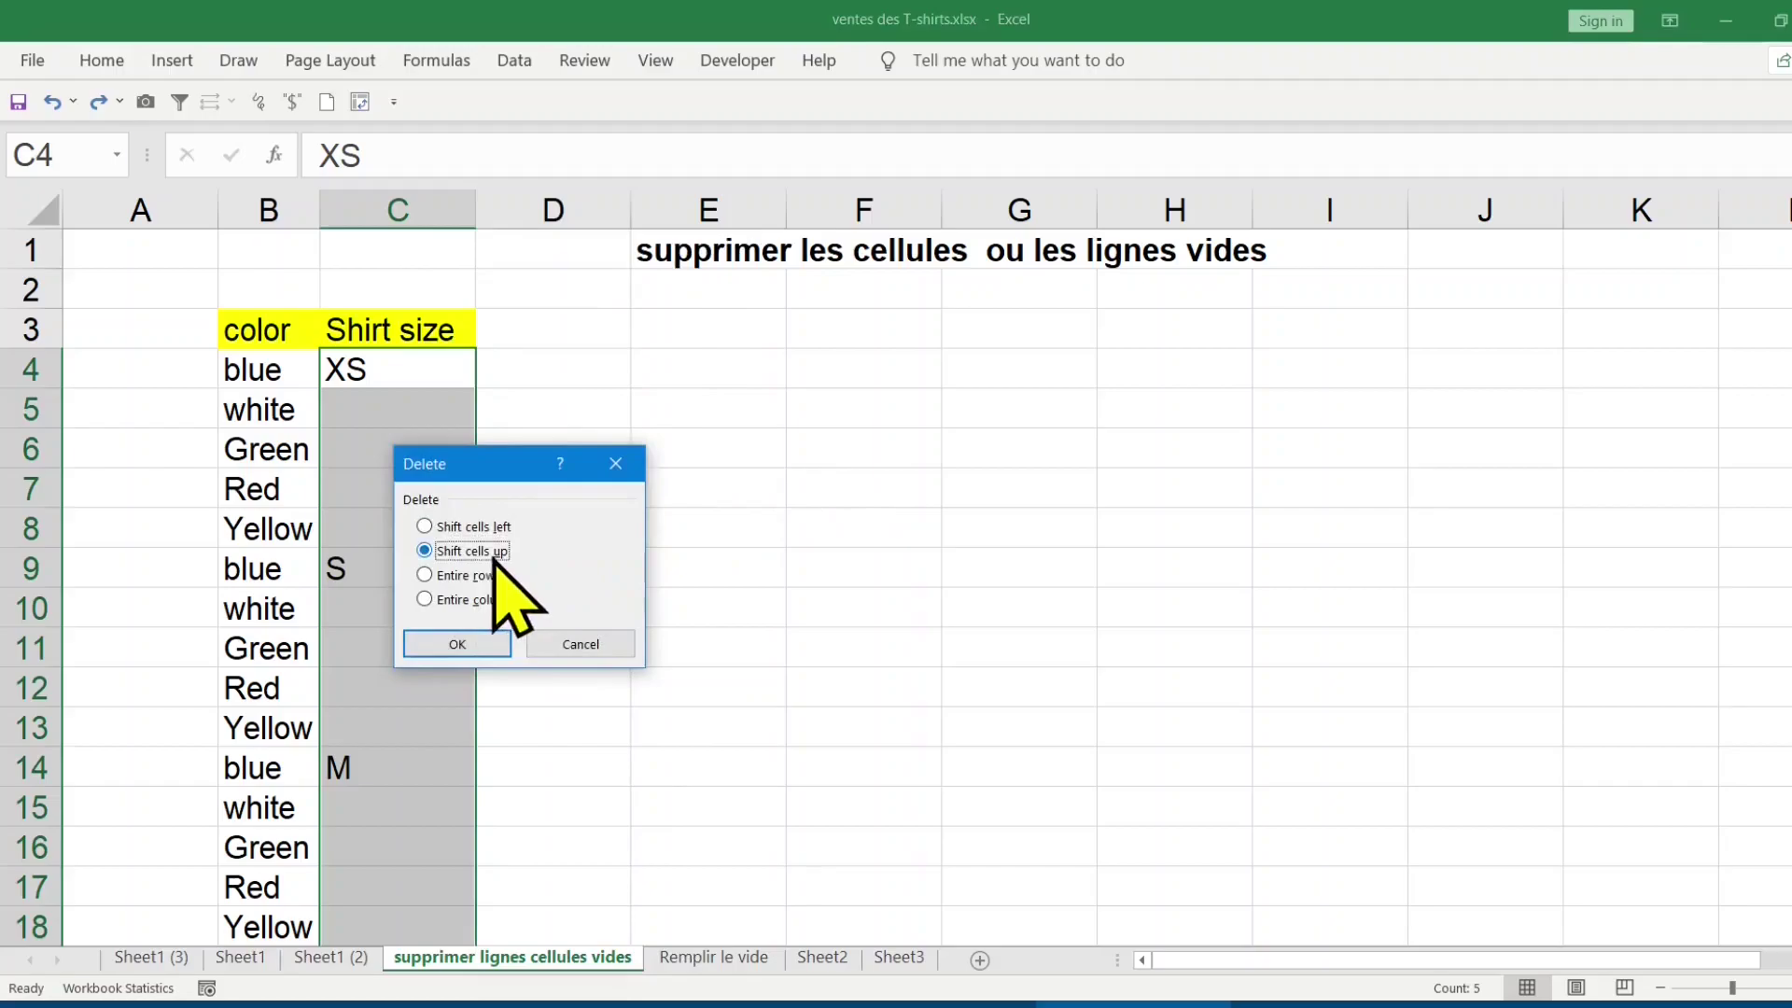
# Try deleting all the selected Shirt size cells with cells shifted up, and undo that deletion.
pyautogui.click(472, 646)
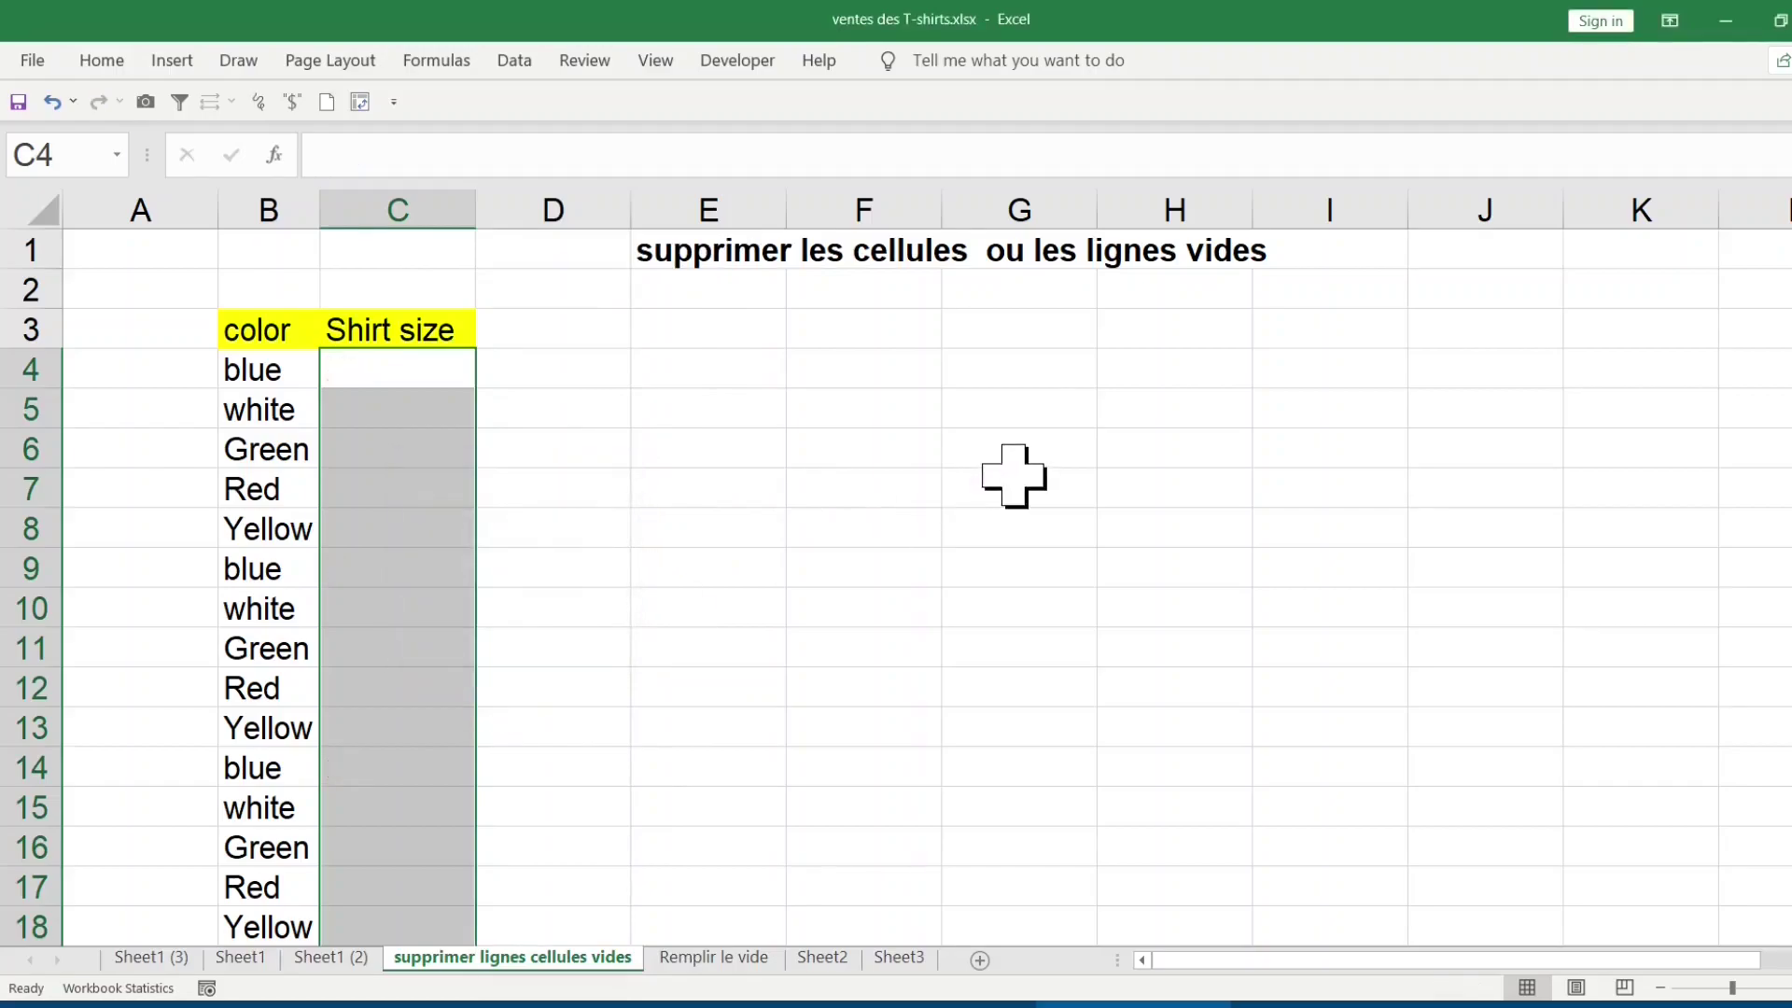
pyautogui.scroll(-6, 1015, 476)
pyautogui.scroll(6, 1015, 476)
pyautogui.hotkey('ctrl', 'z')
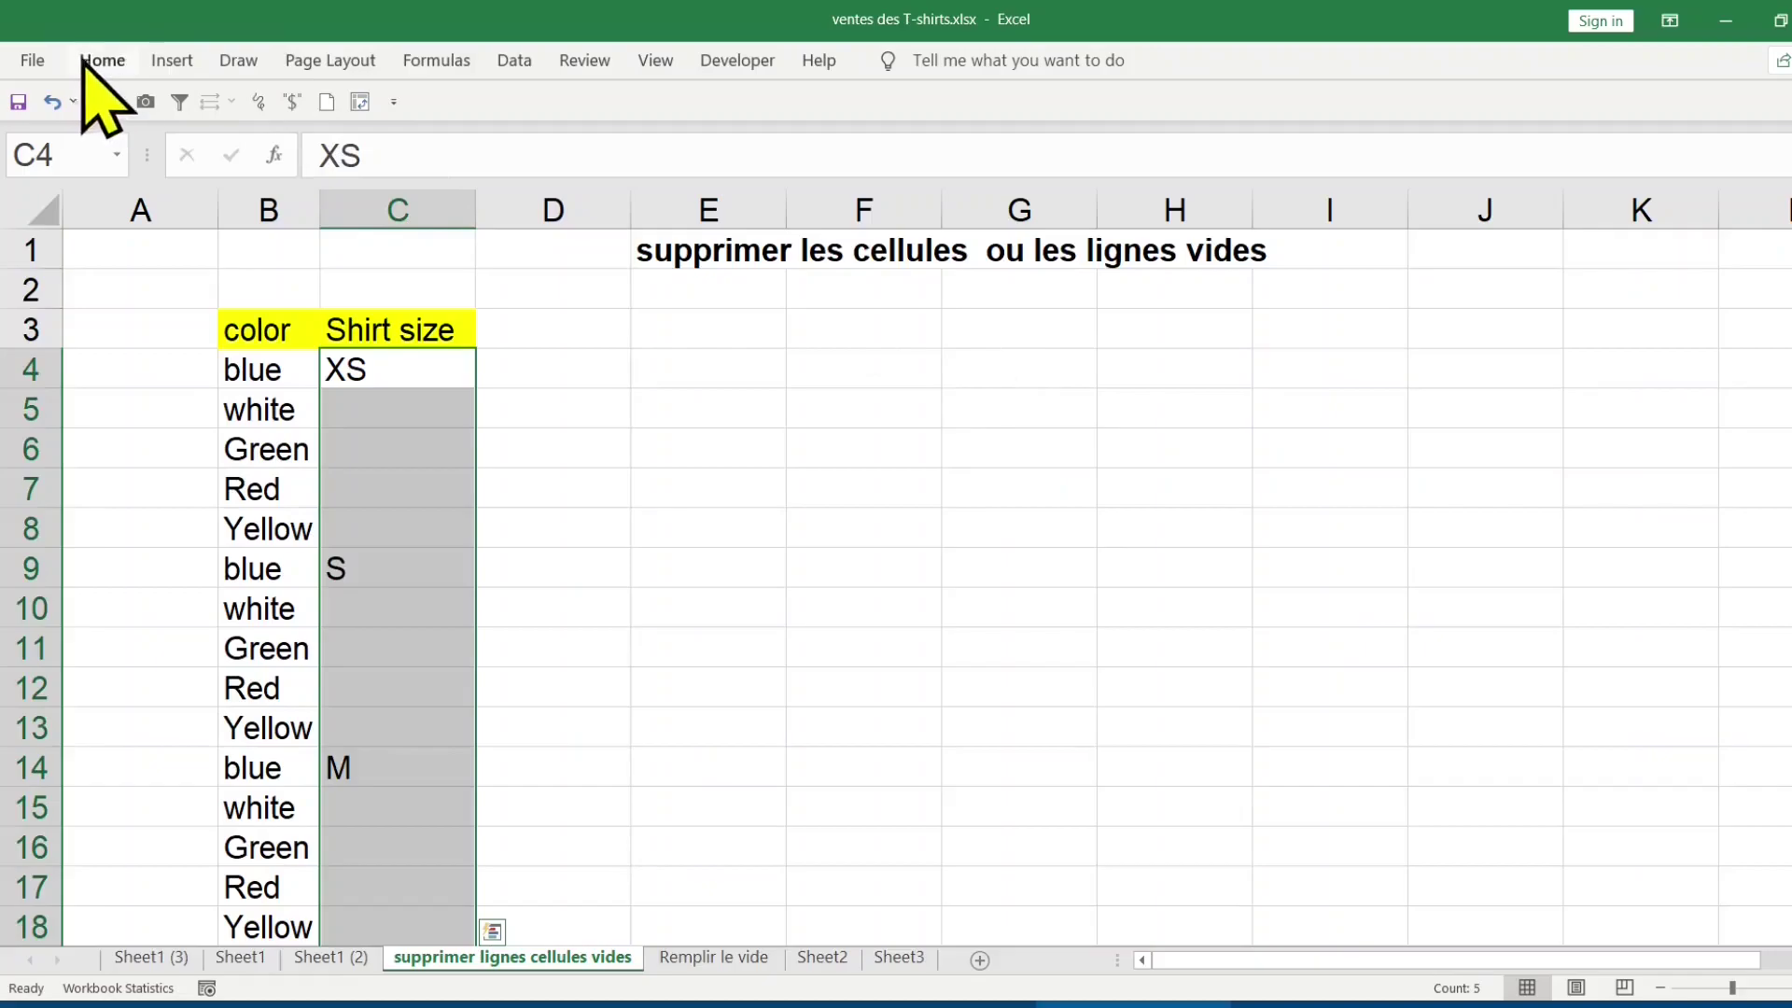
pyautogui.click(113, 67)
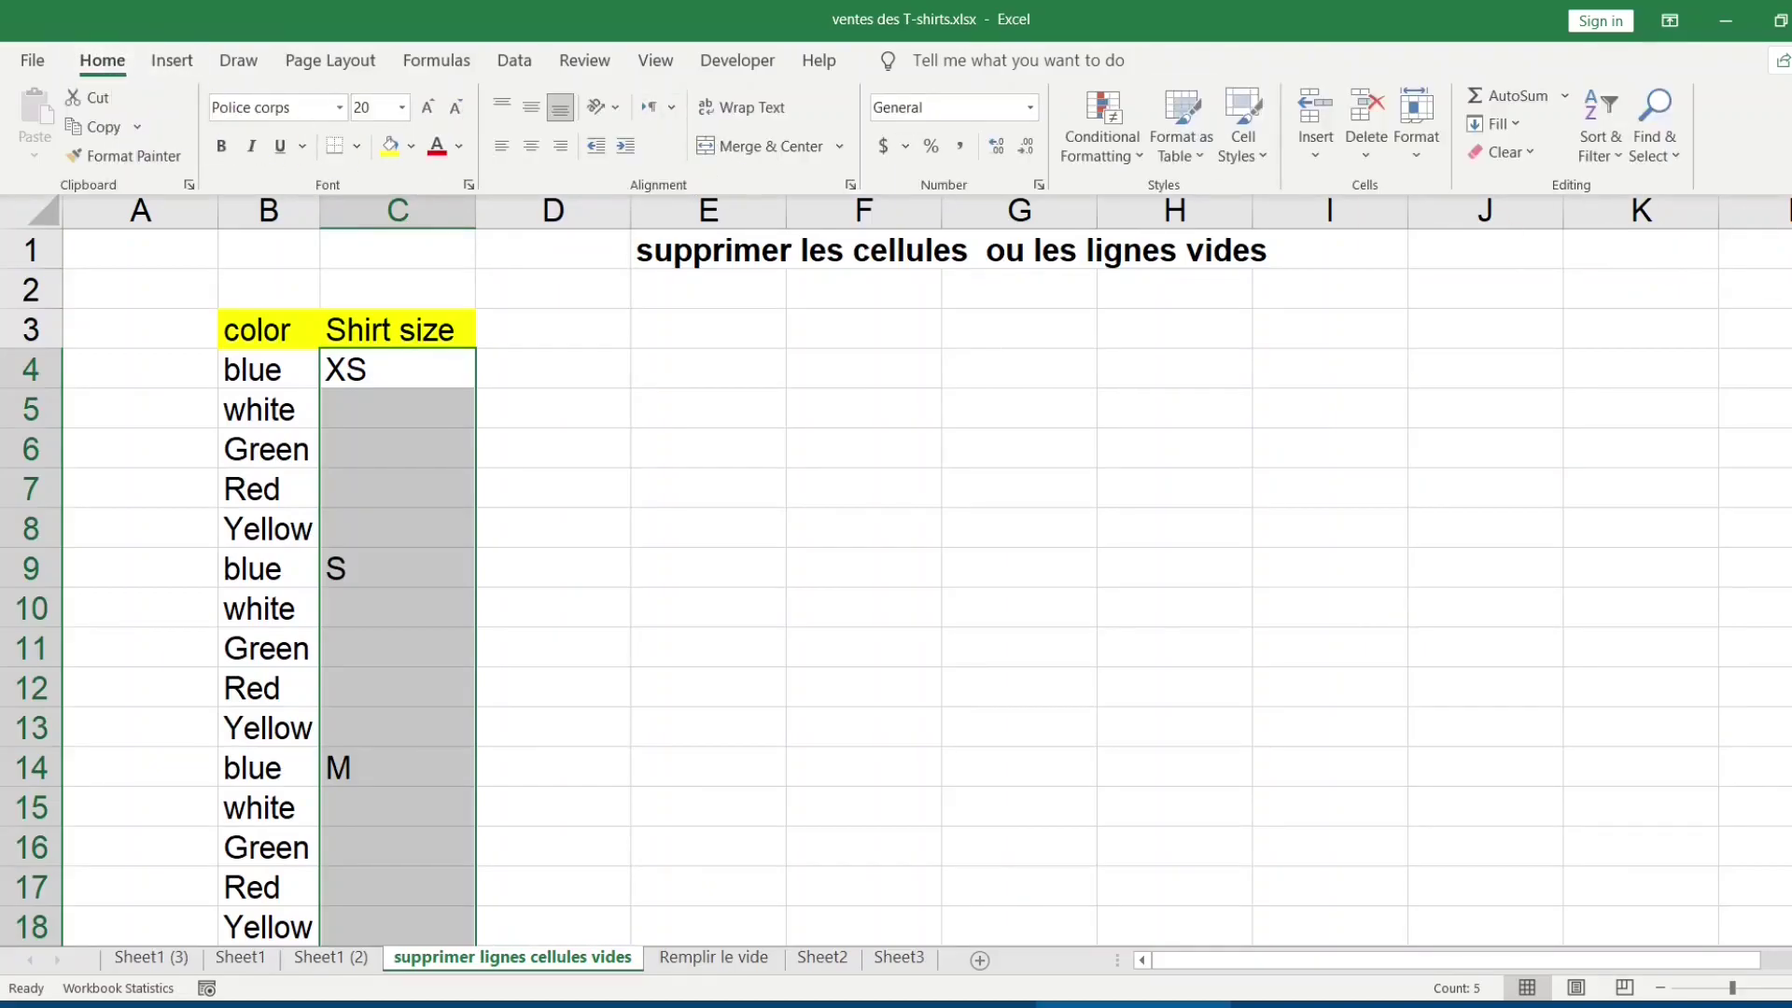
pyautogui.click(1674, 157)
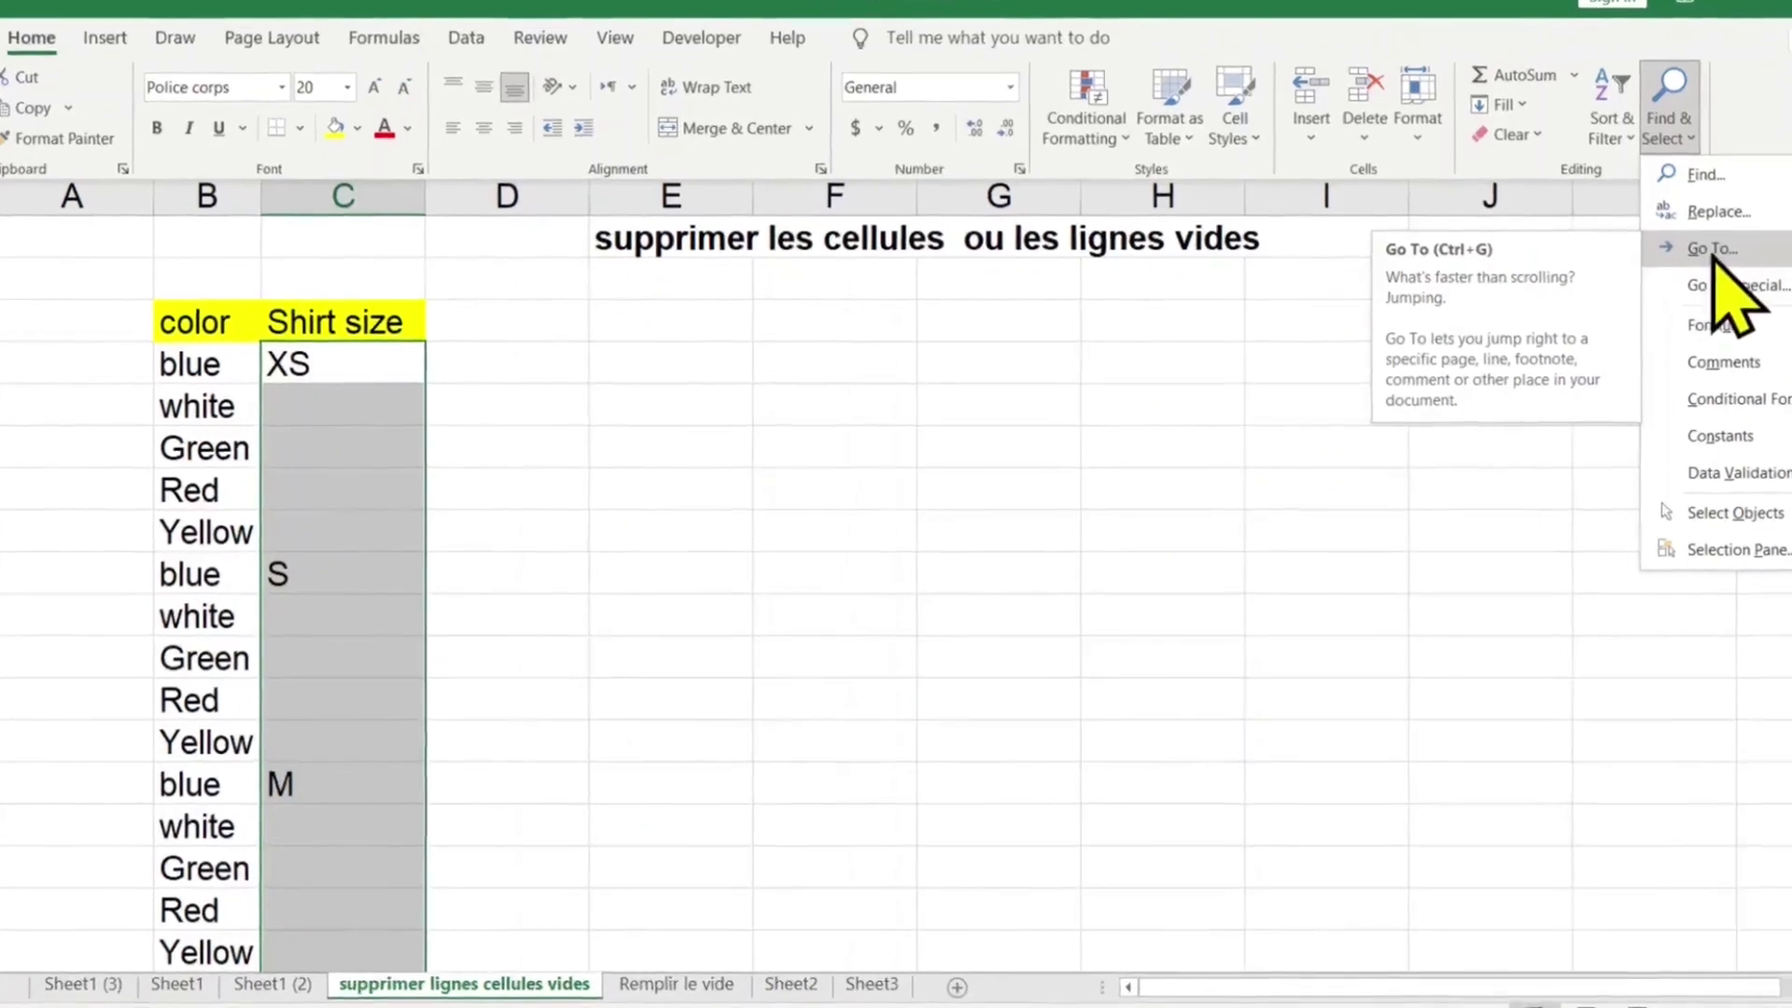
pyautogui.click(1720, 248)
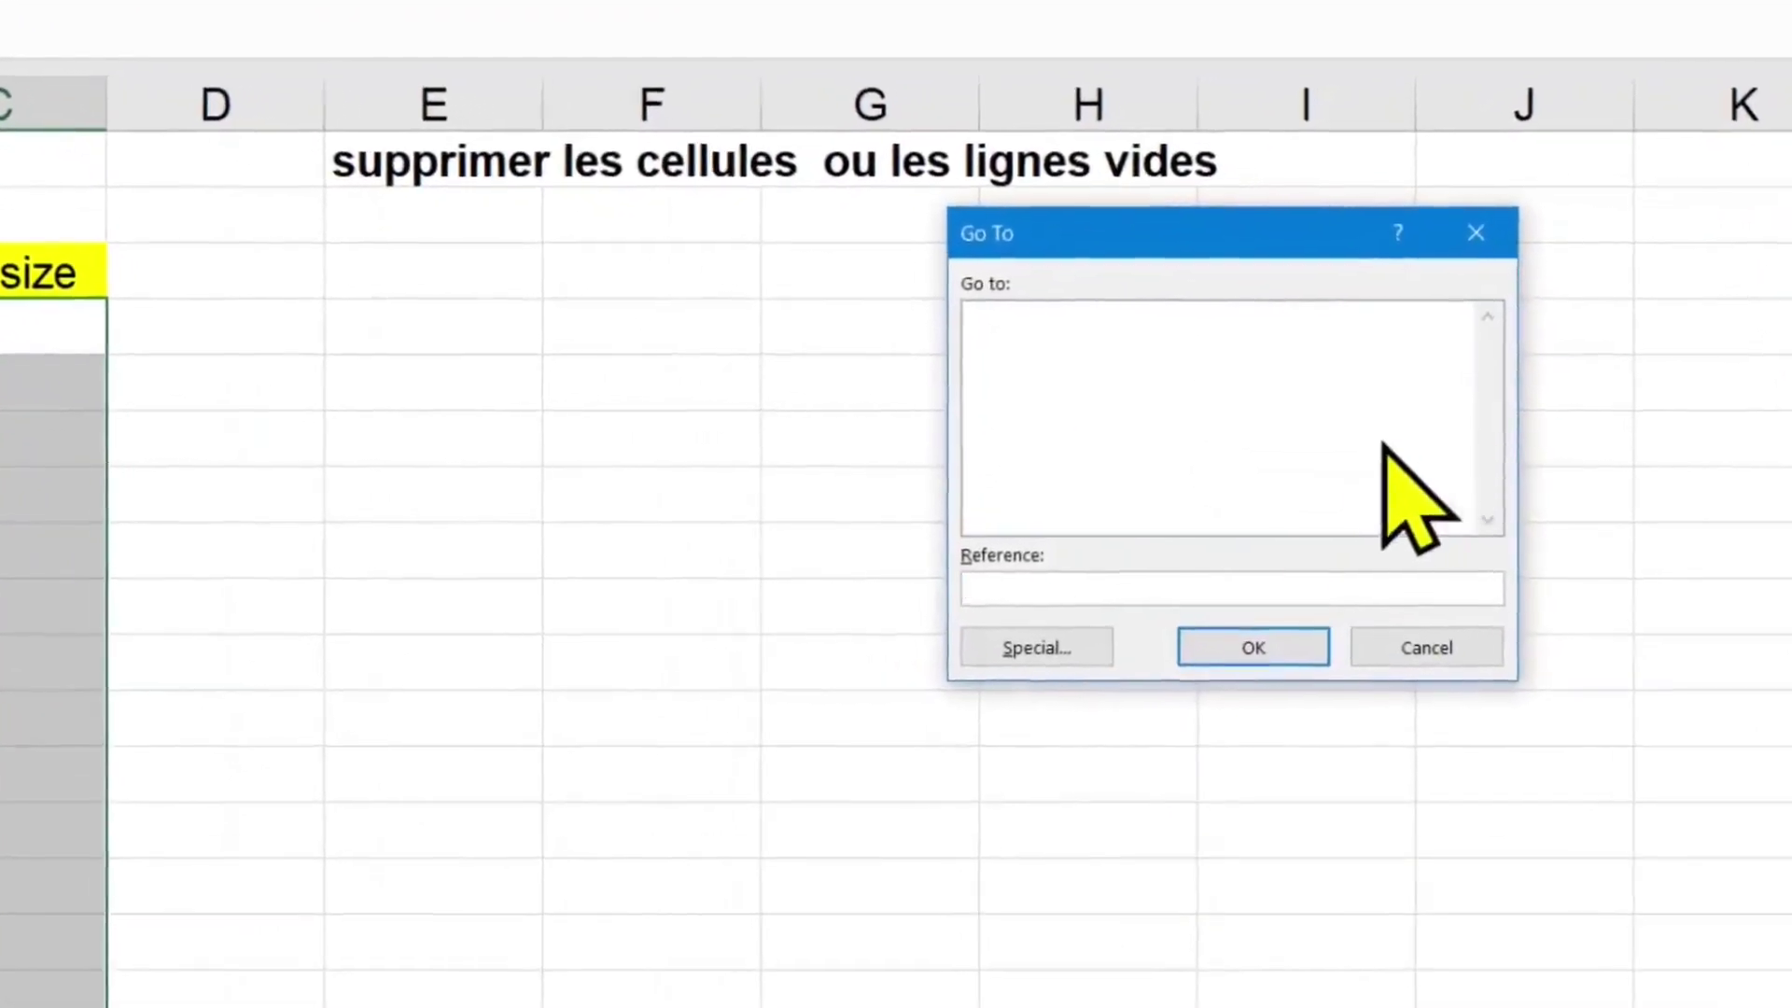
pyautogui.click(1005, 682)
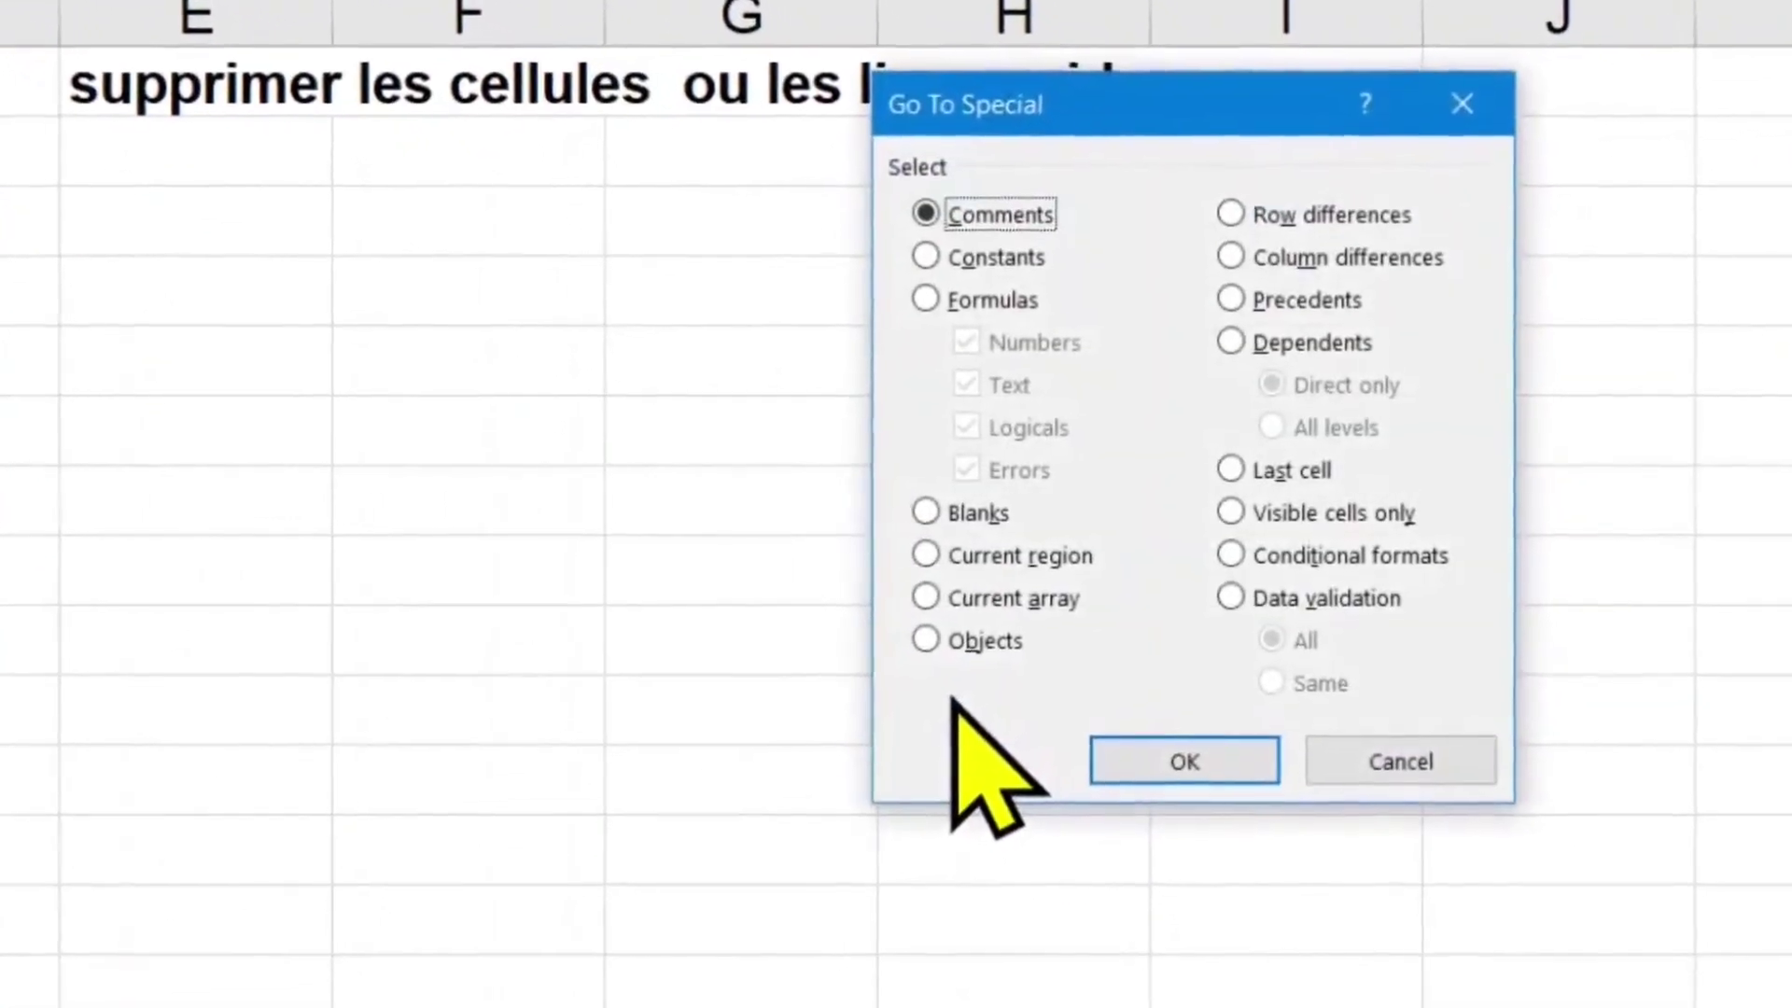
pyautogui.click(929, 518)
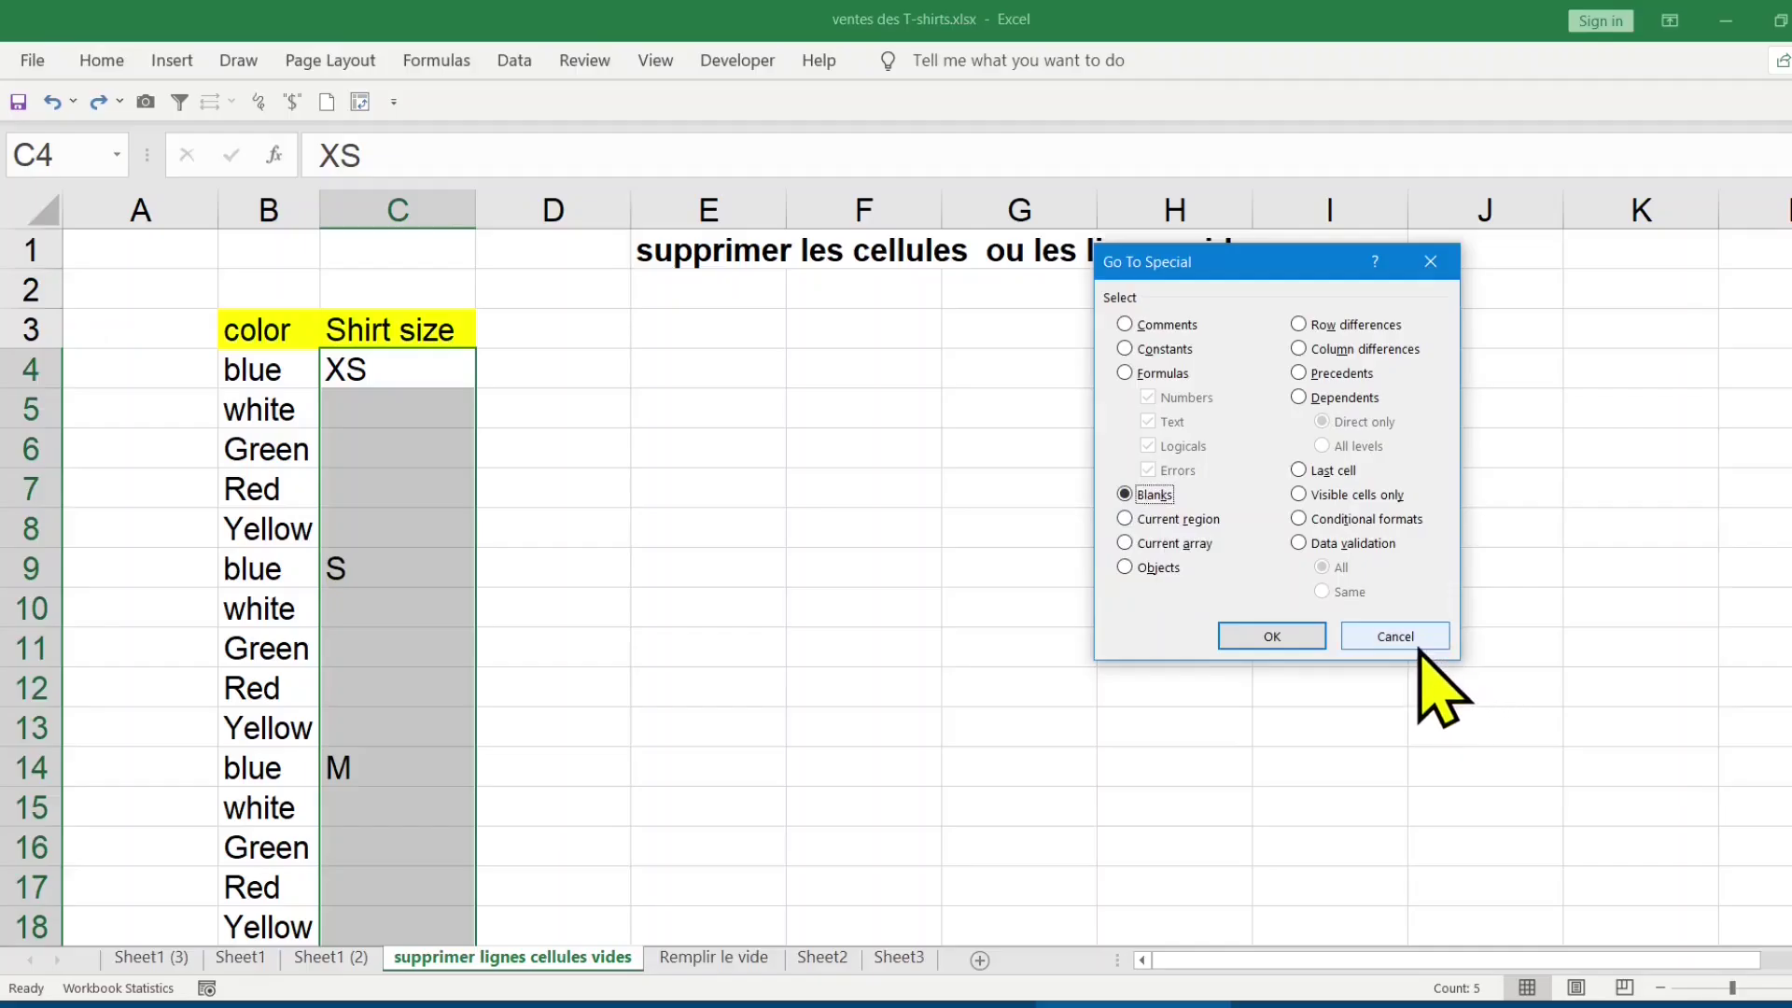
pyautogui.click(1446, 844)
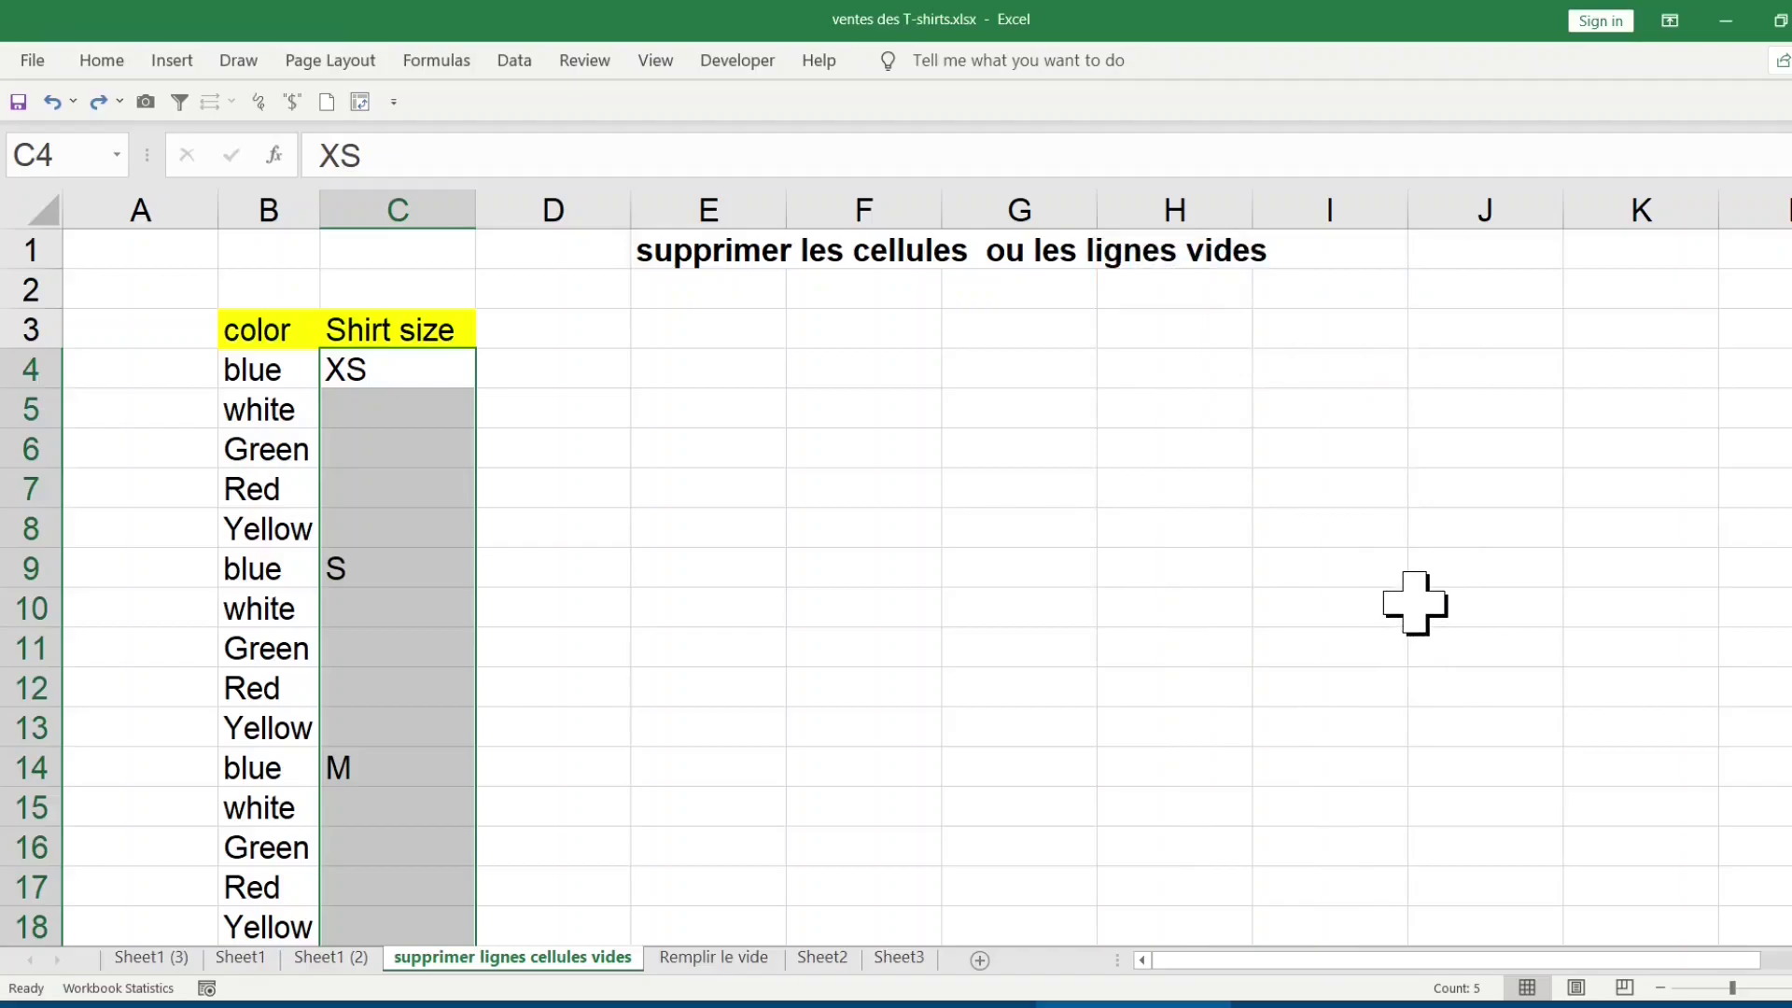
# Select only the blank cells within the selected Shirt size range using Go To Special with the Blanks option.
pyautogui.click(103, 62)
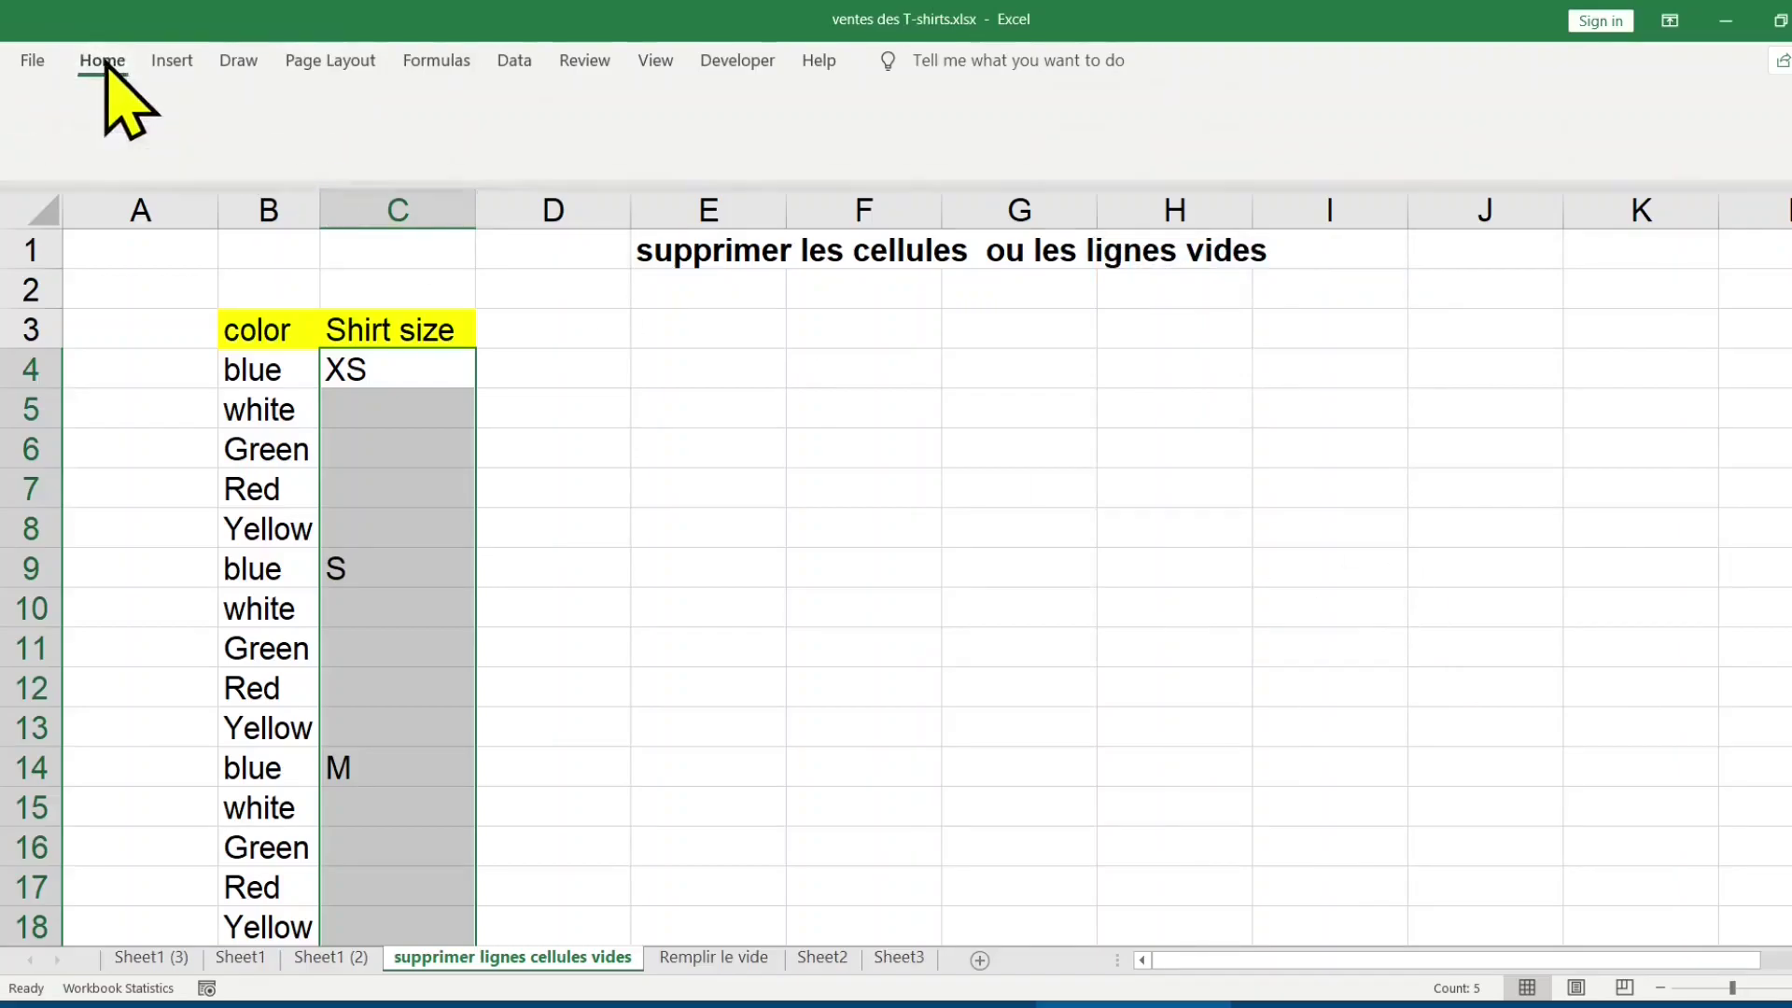
pyautogui.click(1678, 157)
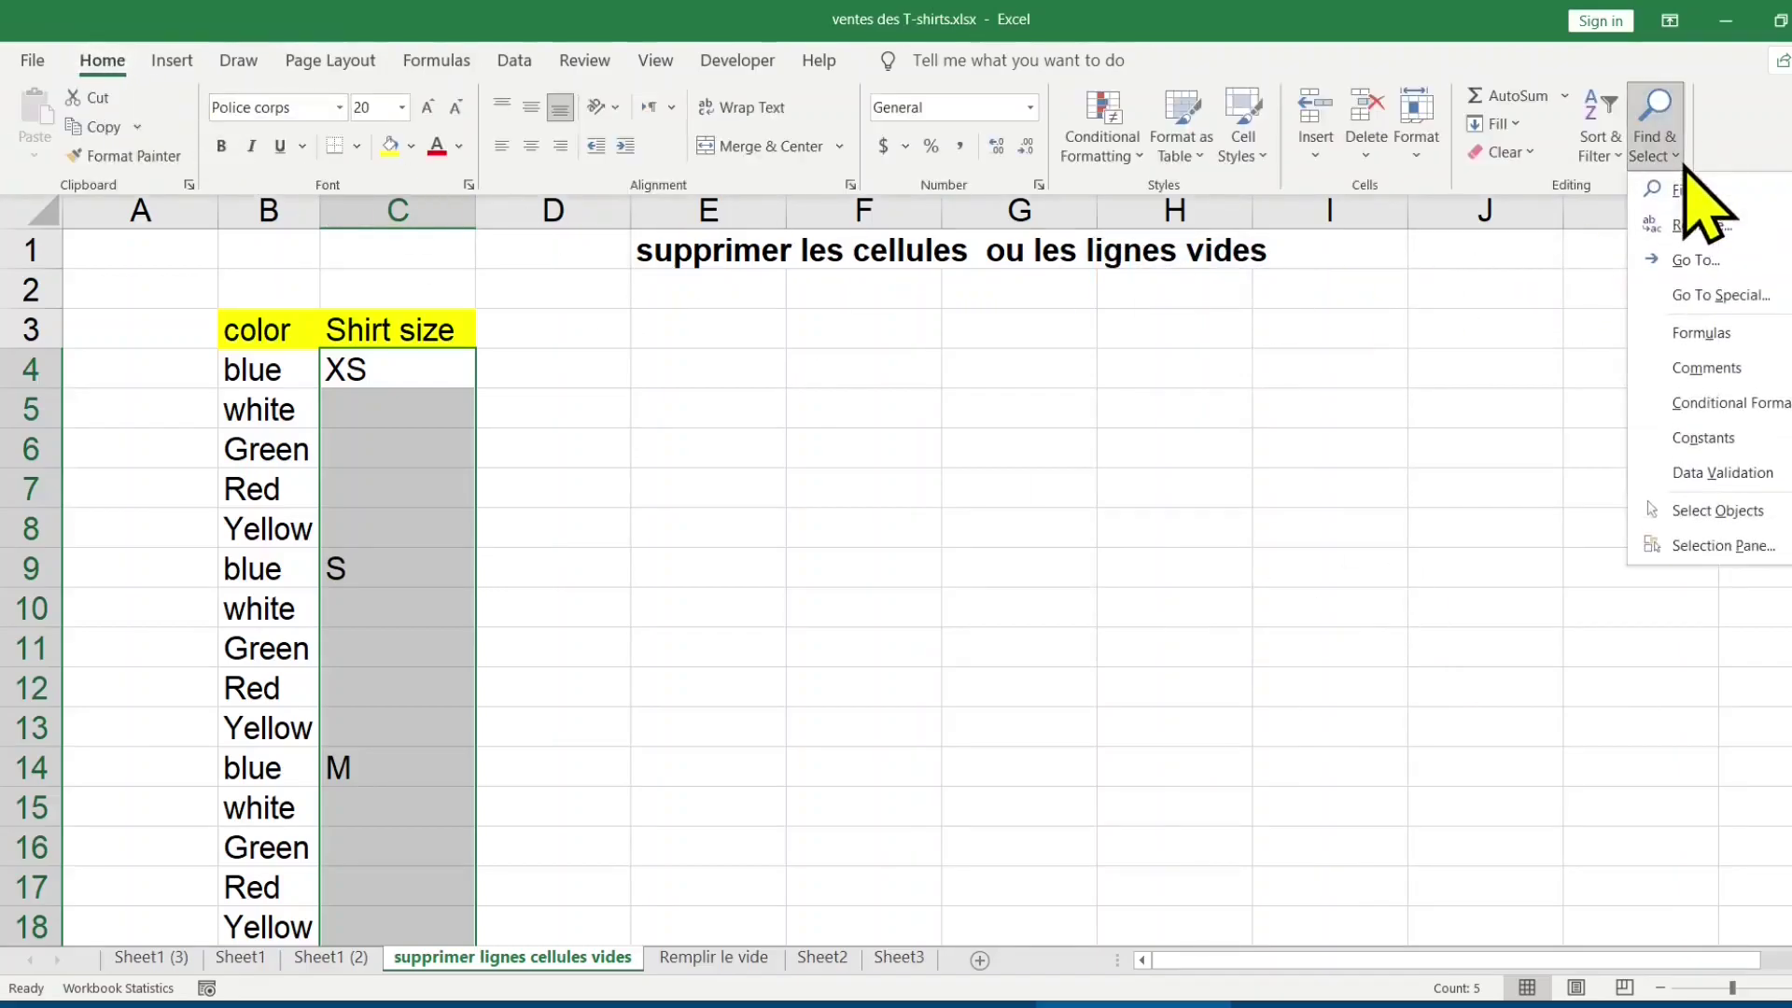
pyautogui.click(1722, 296)
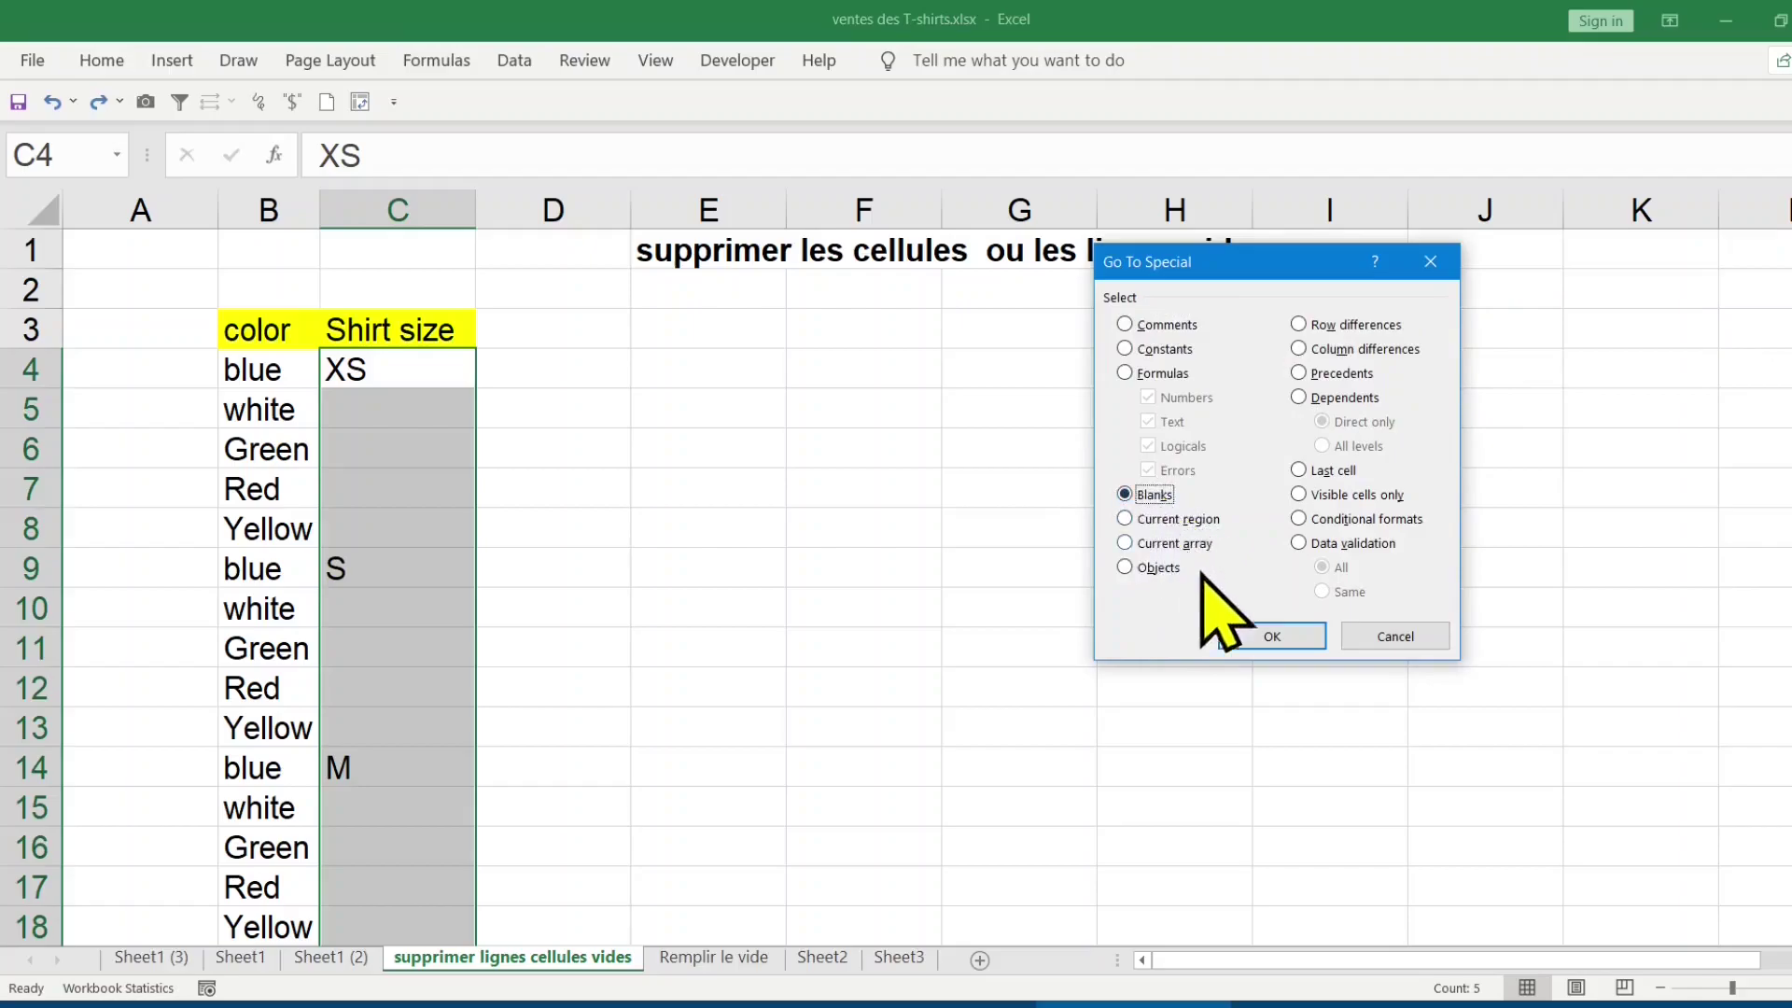
pyautogui.click(1269, 637)
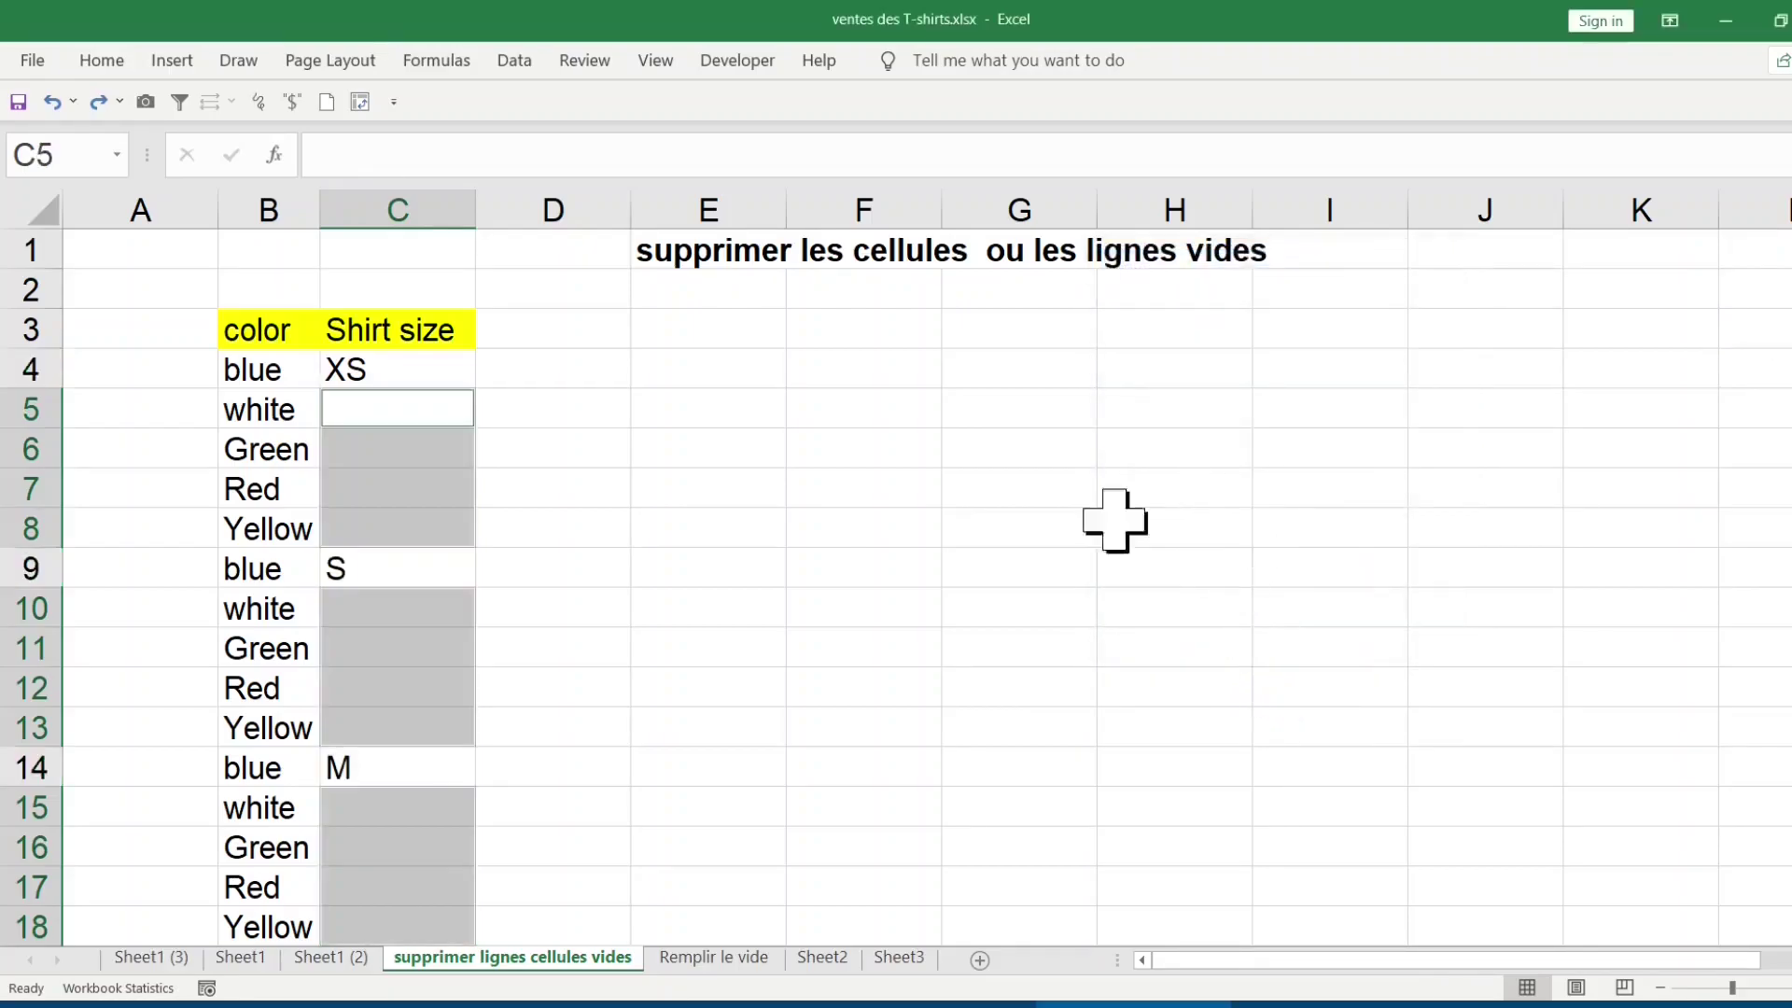
pyautogui.scroll(-5, 792, 525)
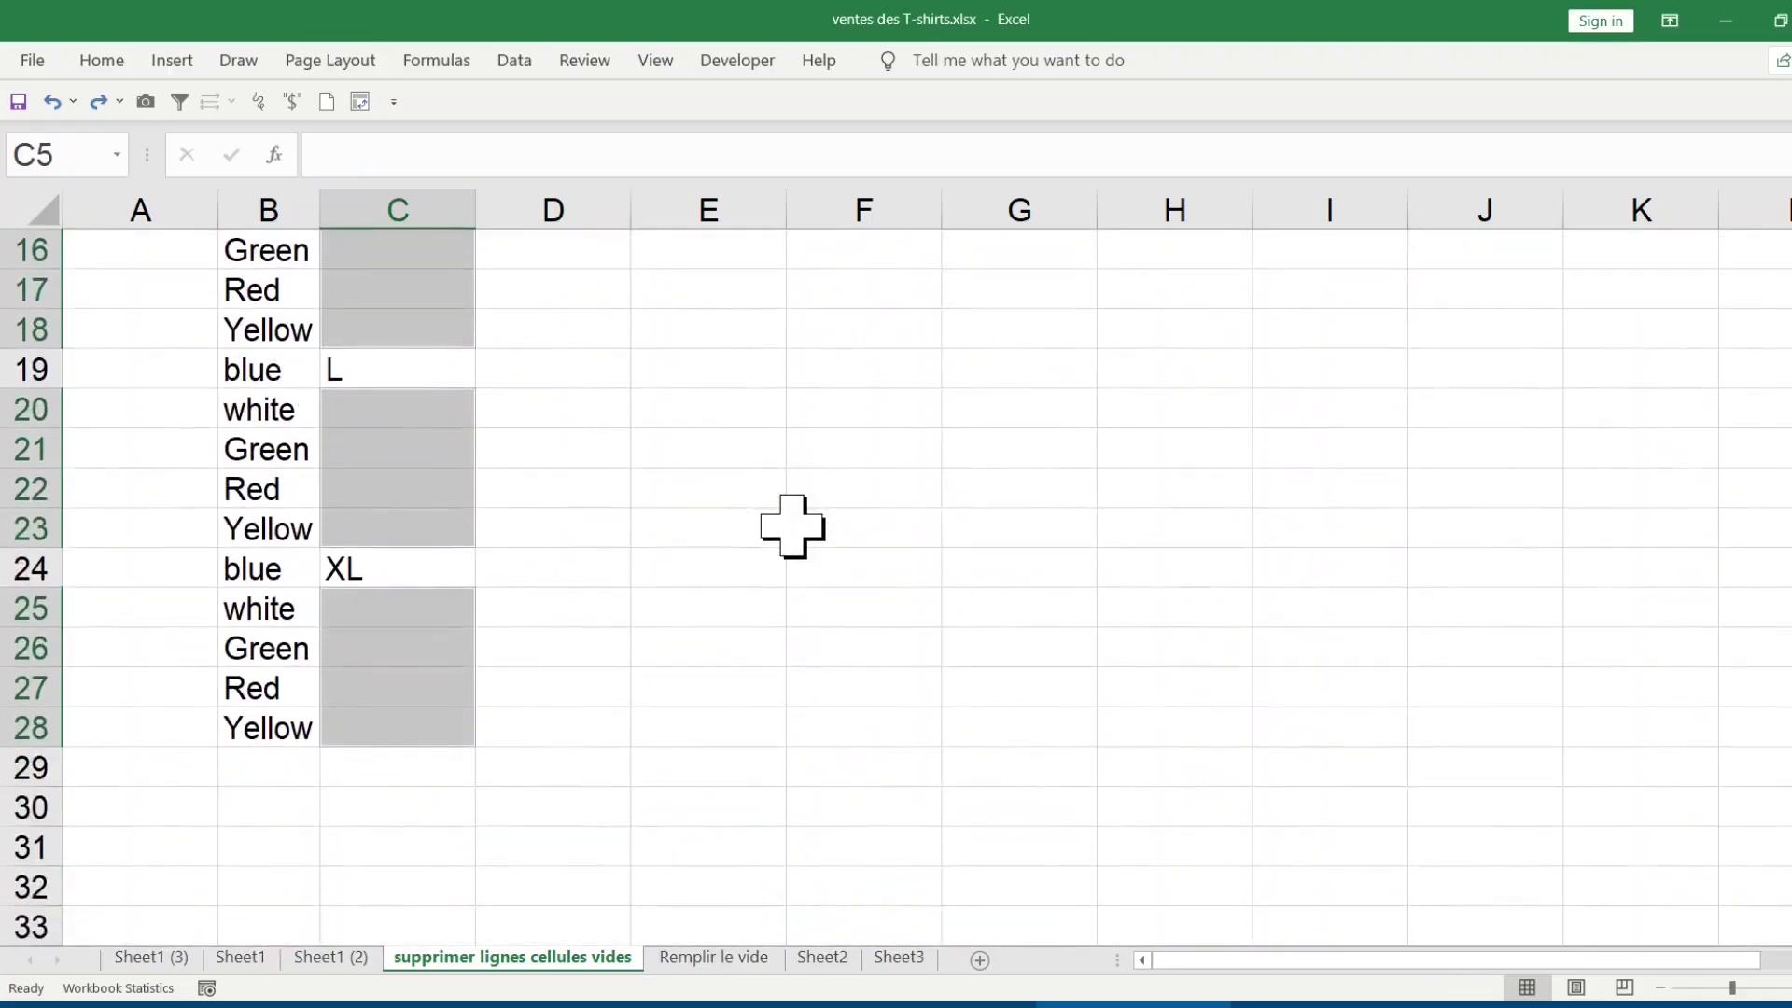
pyautogui.scroll(5, 792, 525)
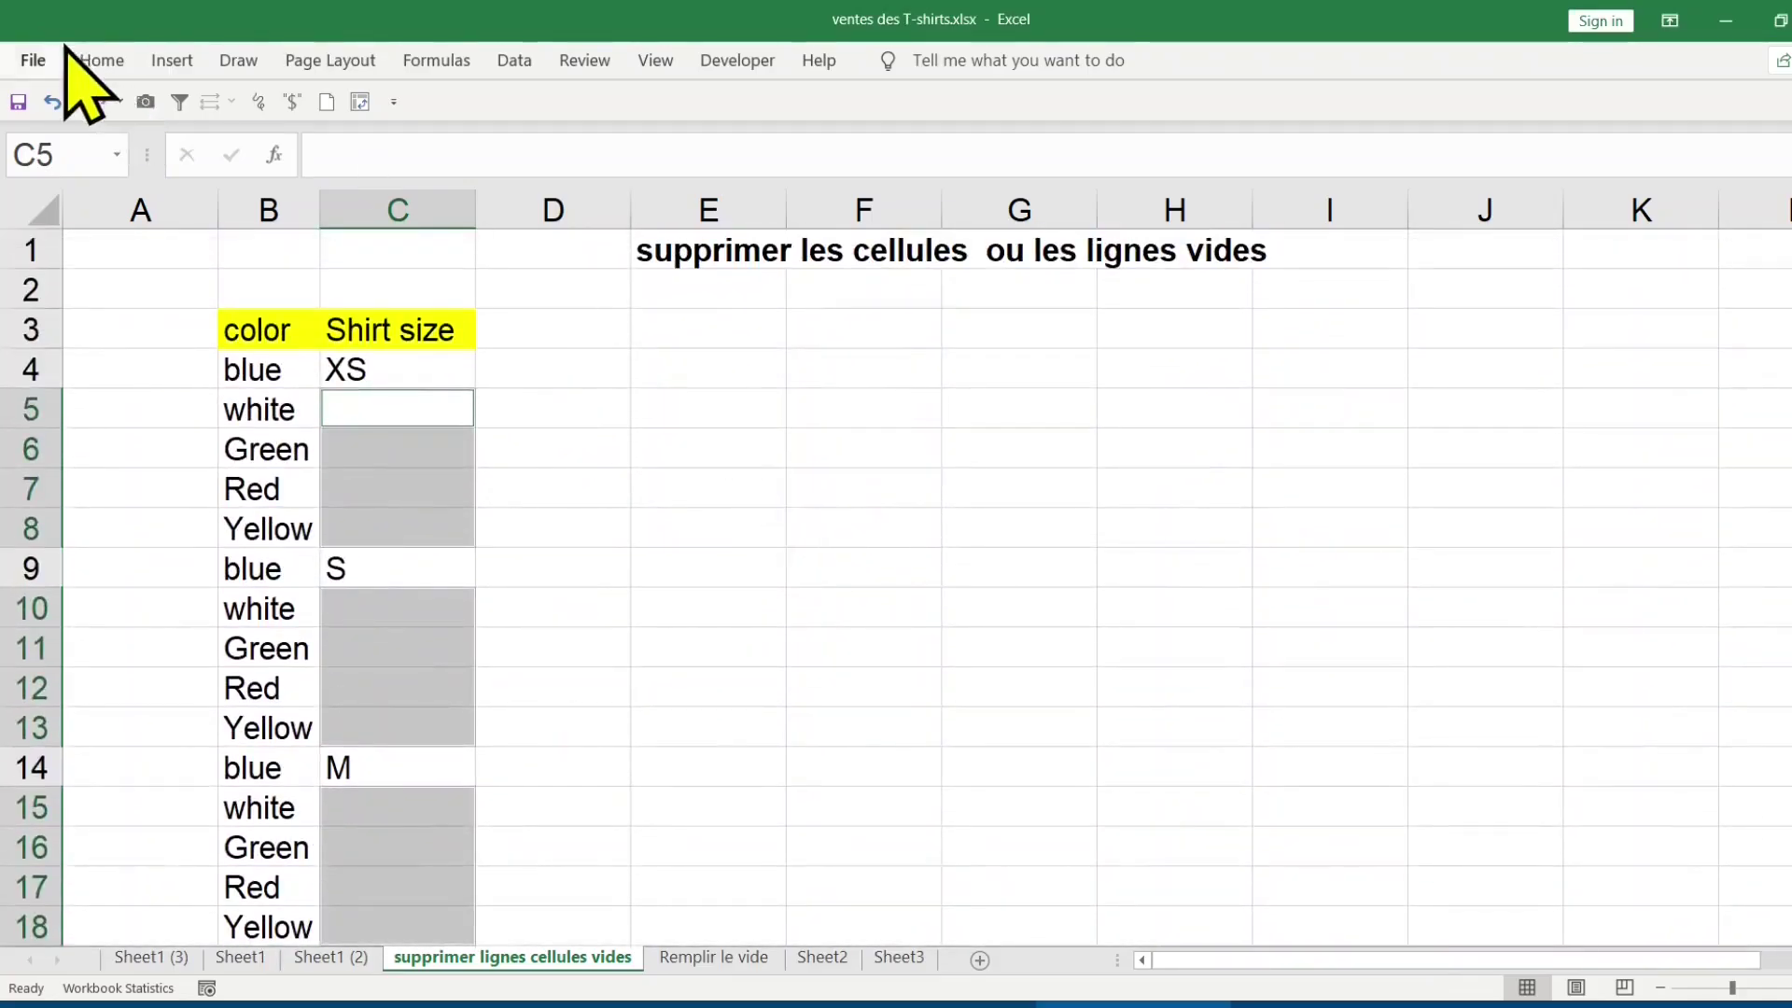
# Fill the selected blank Shirt size cells with standard red.
pyautogui.click(99, 60)
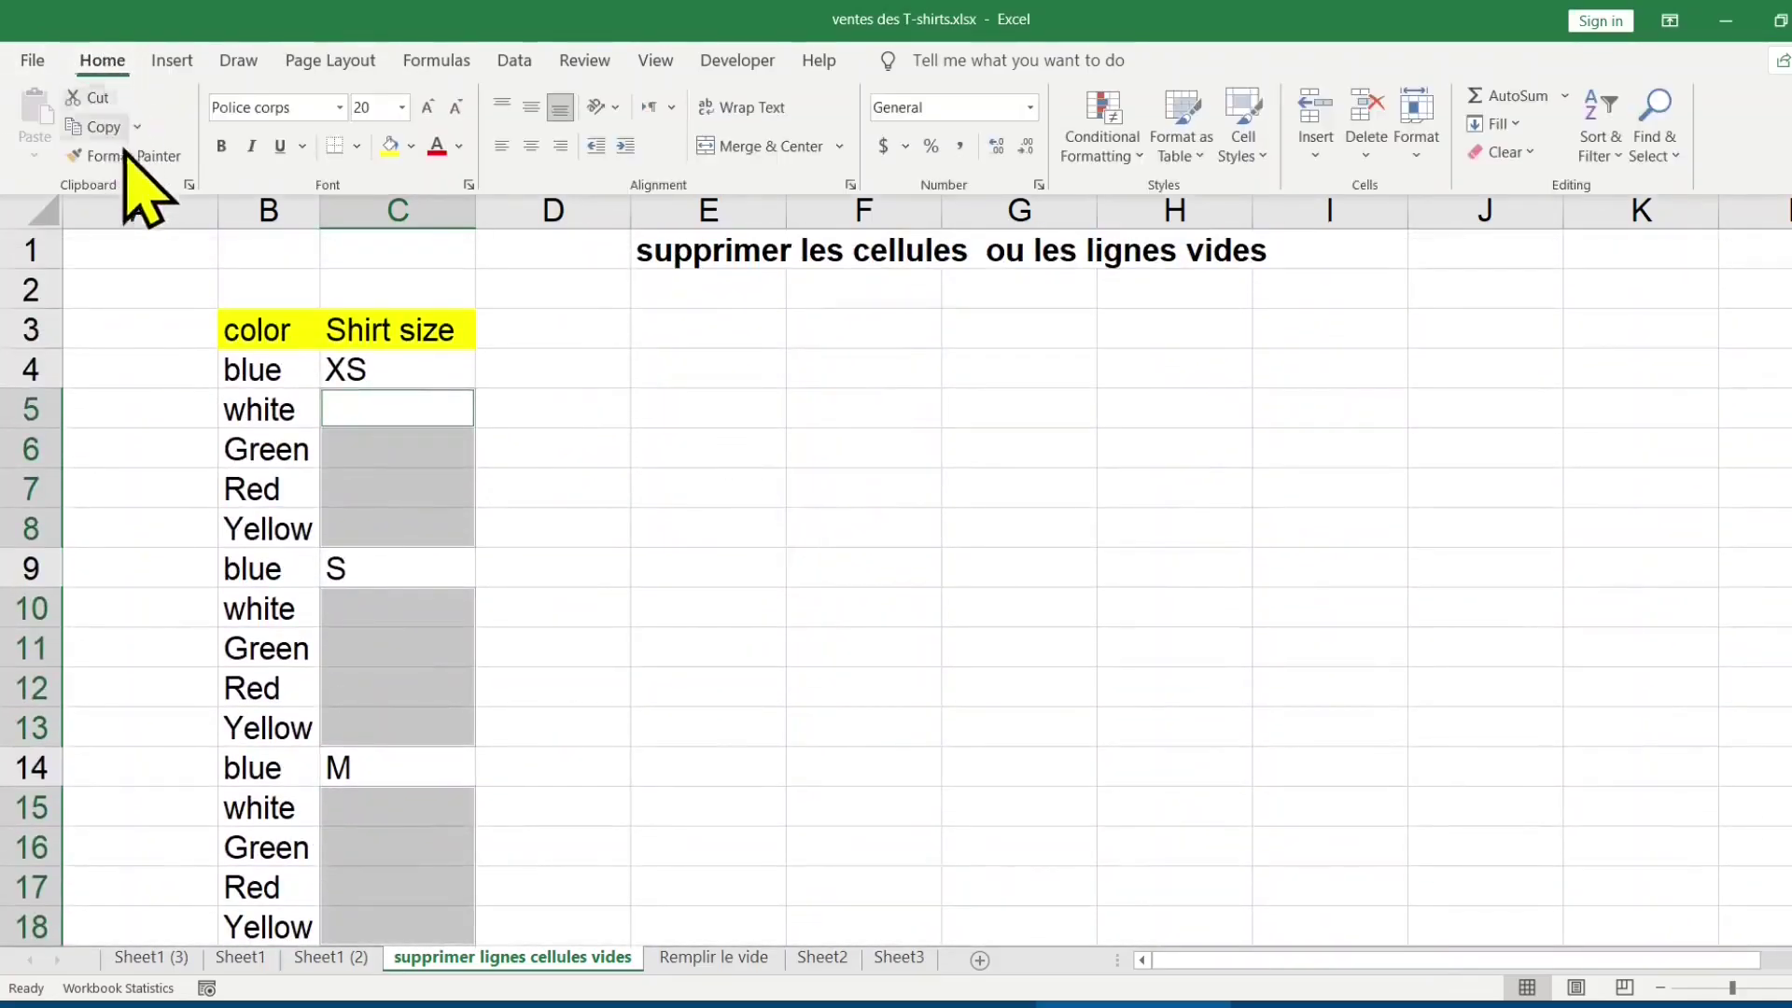
pyautogui.click(412, 147)
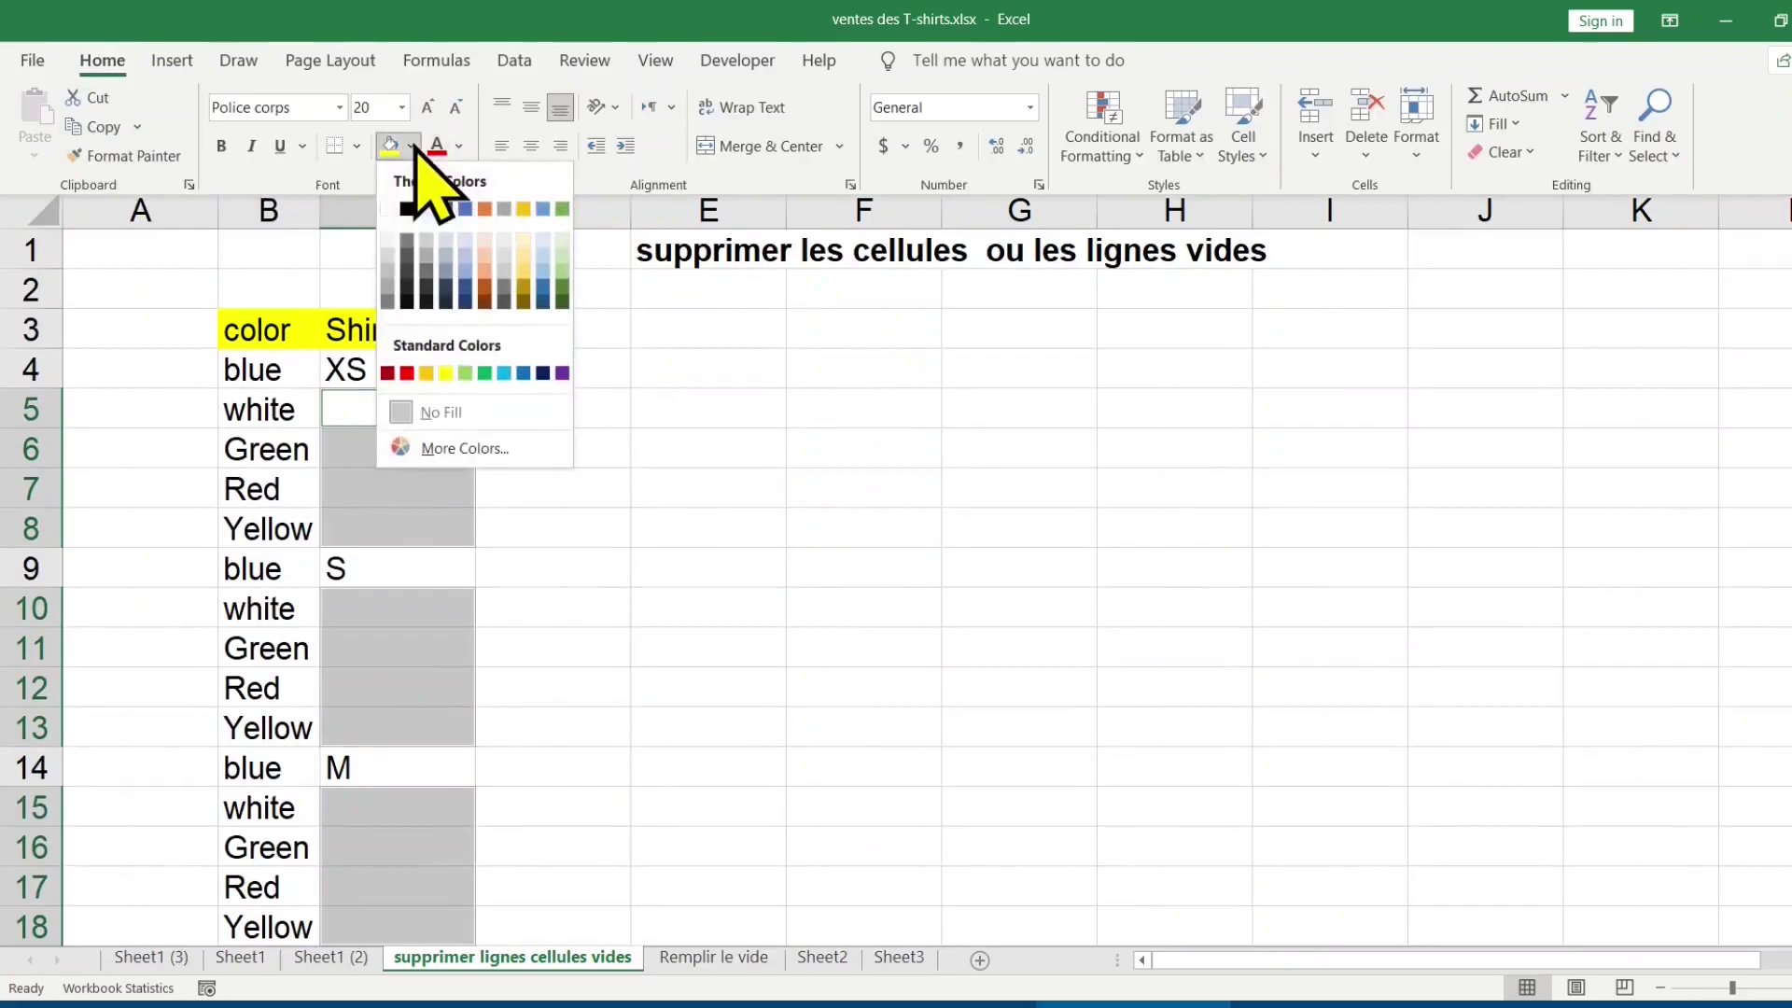
pyautogui.click(406, 373)
pyautogui.scroll(-4, 744, 420)
pyautogui.scroll(-1, 744, 420)
pyautogui.scroll(5, 743, 420)
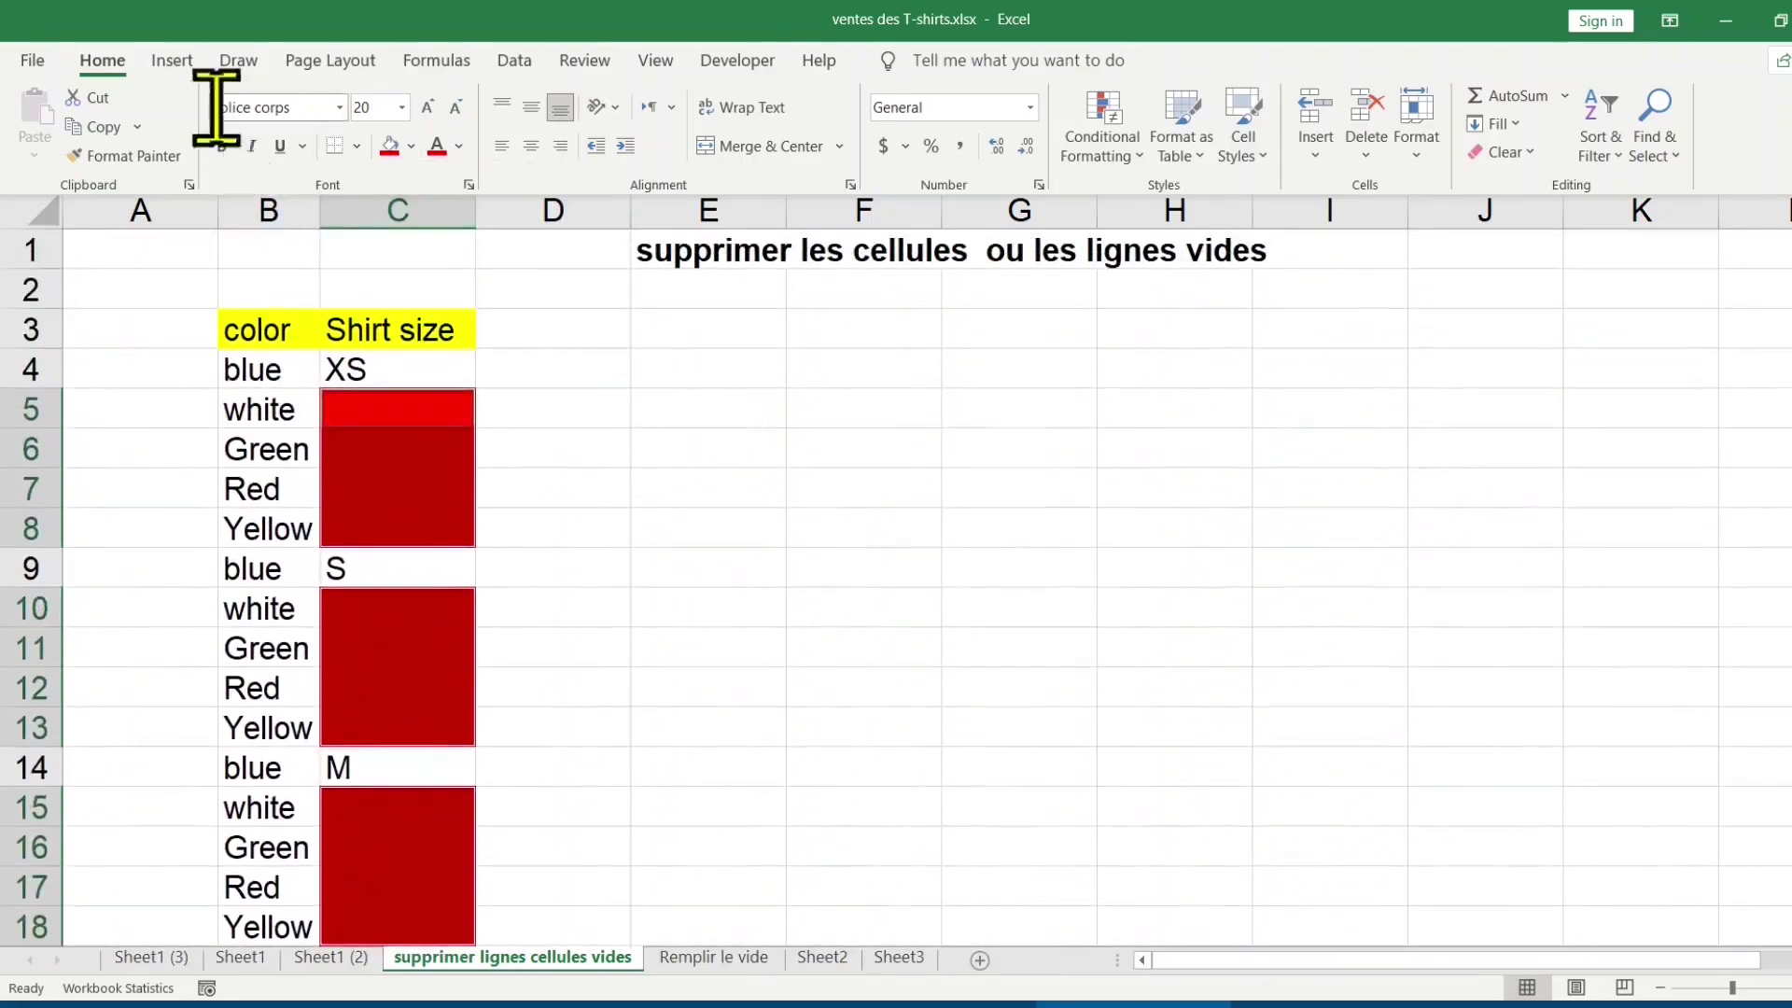
pyautogui.click(1502, 152)
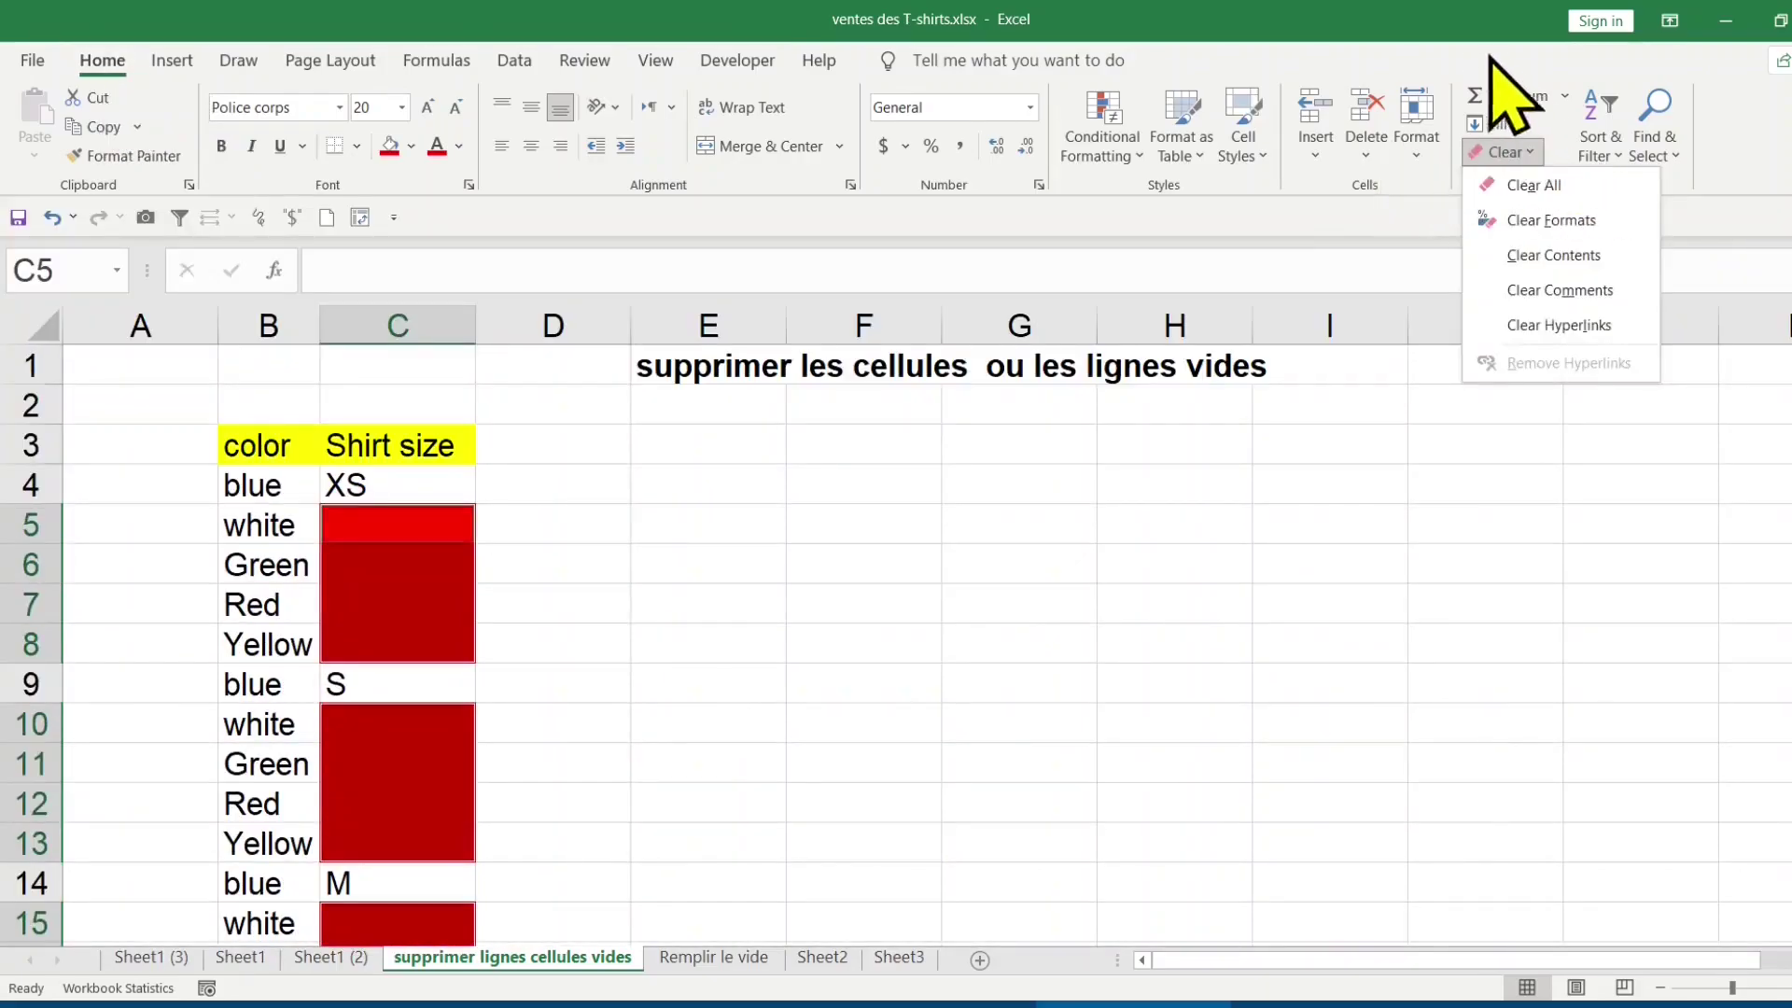
pyautogui.click(1447, 87)
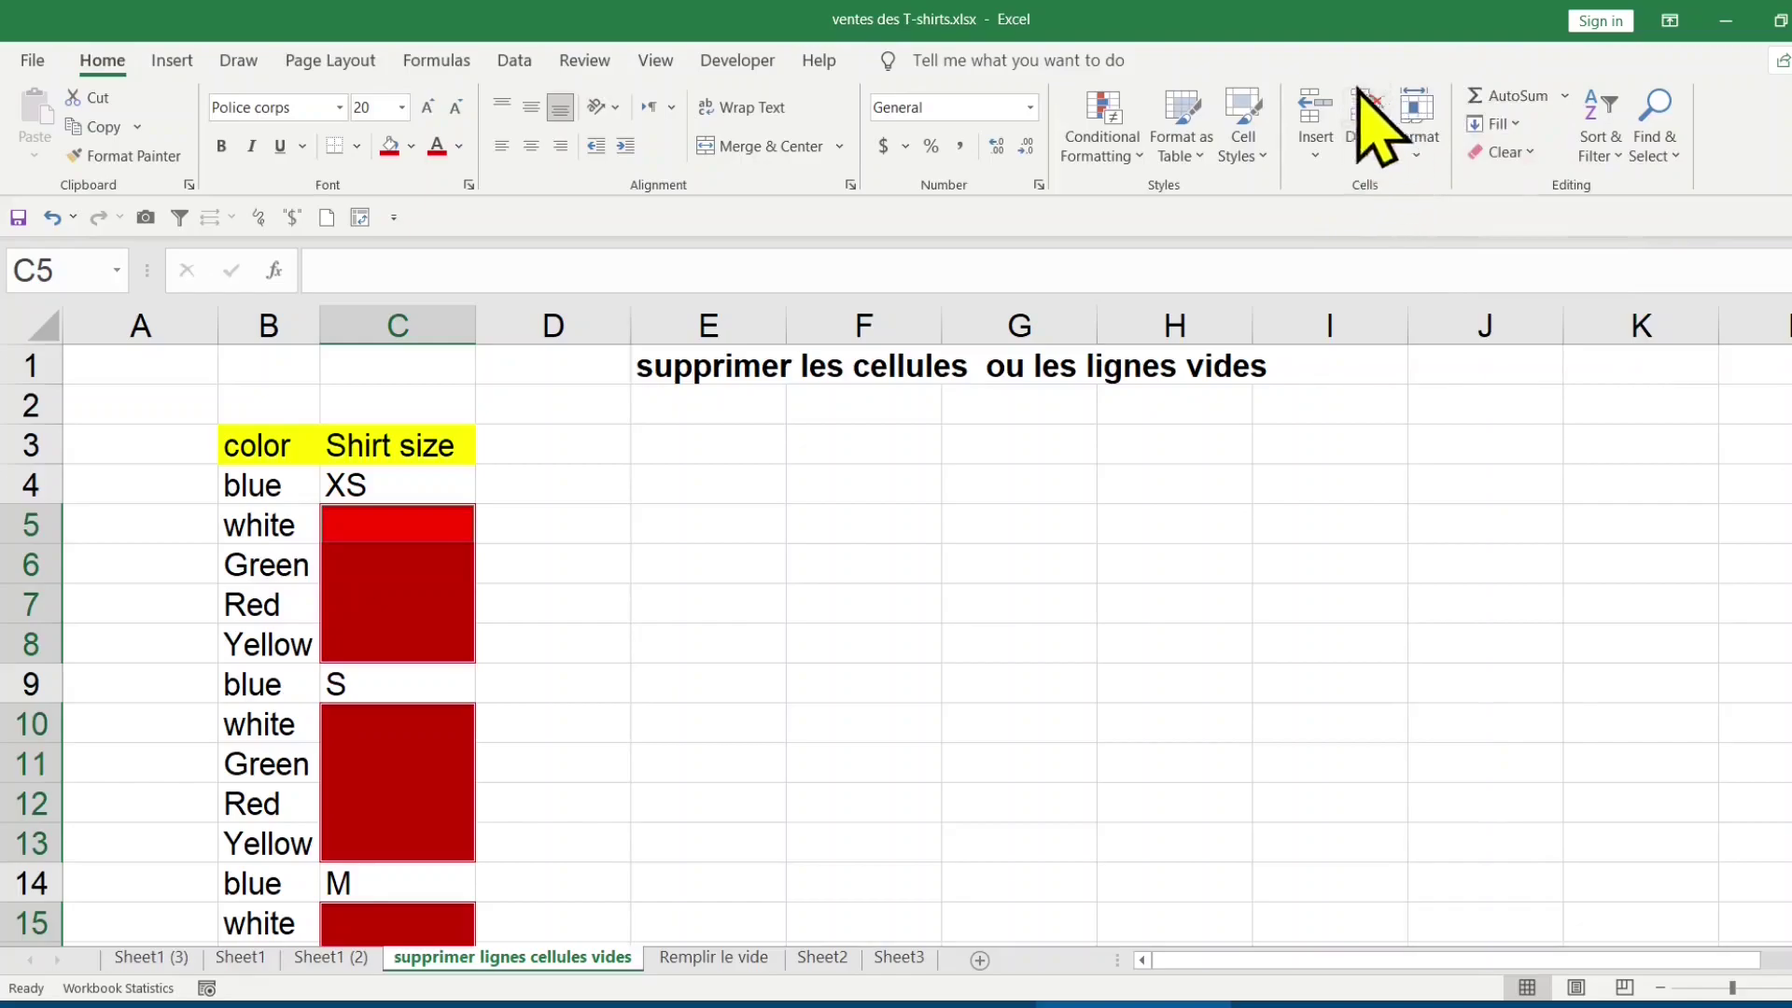
pyautogui.doubleClick(102, 62)
pyautogui.click(102, 63)
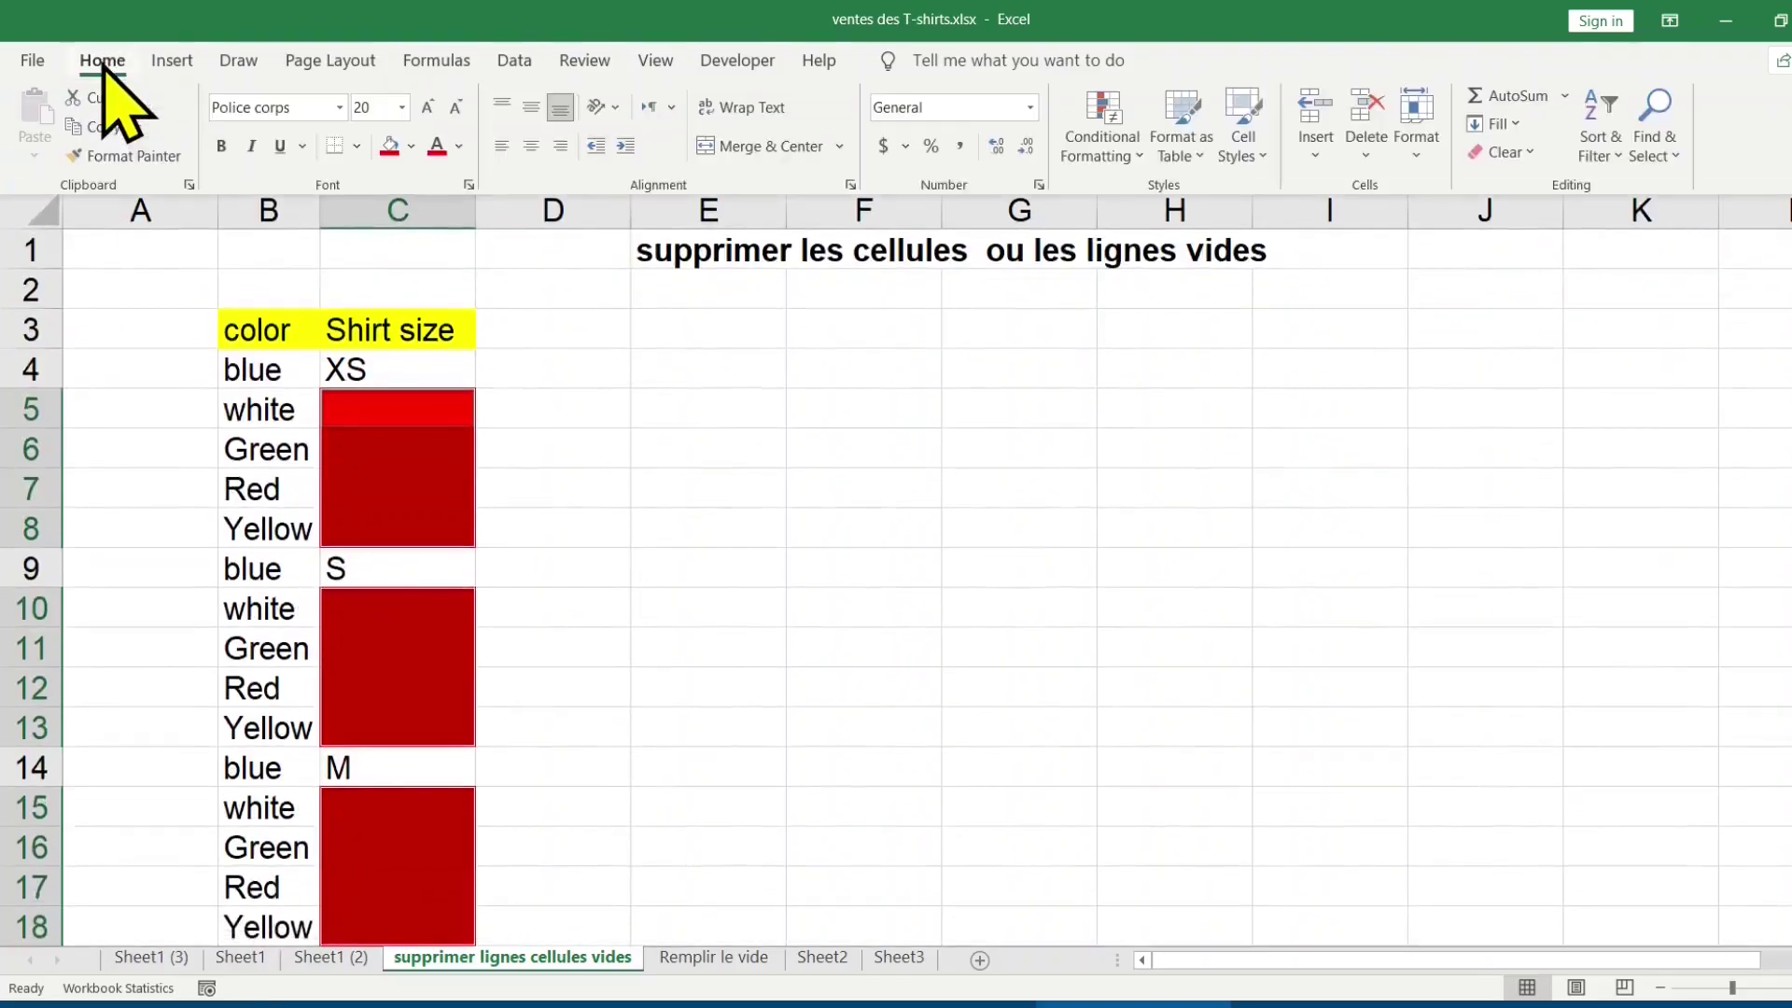
pyautogui.doubleClick(101, 63)
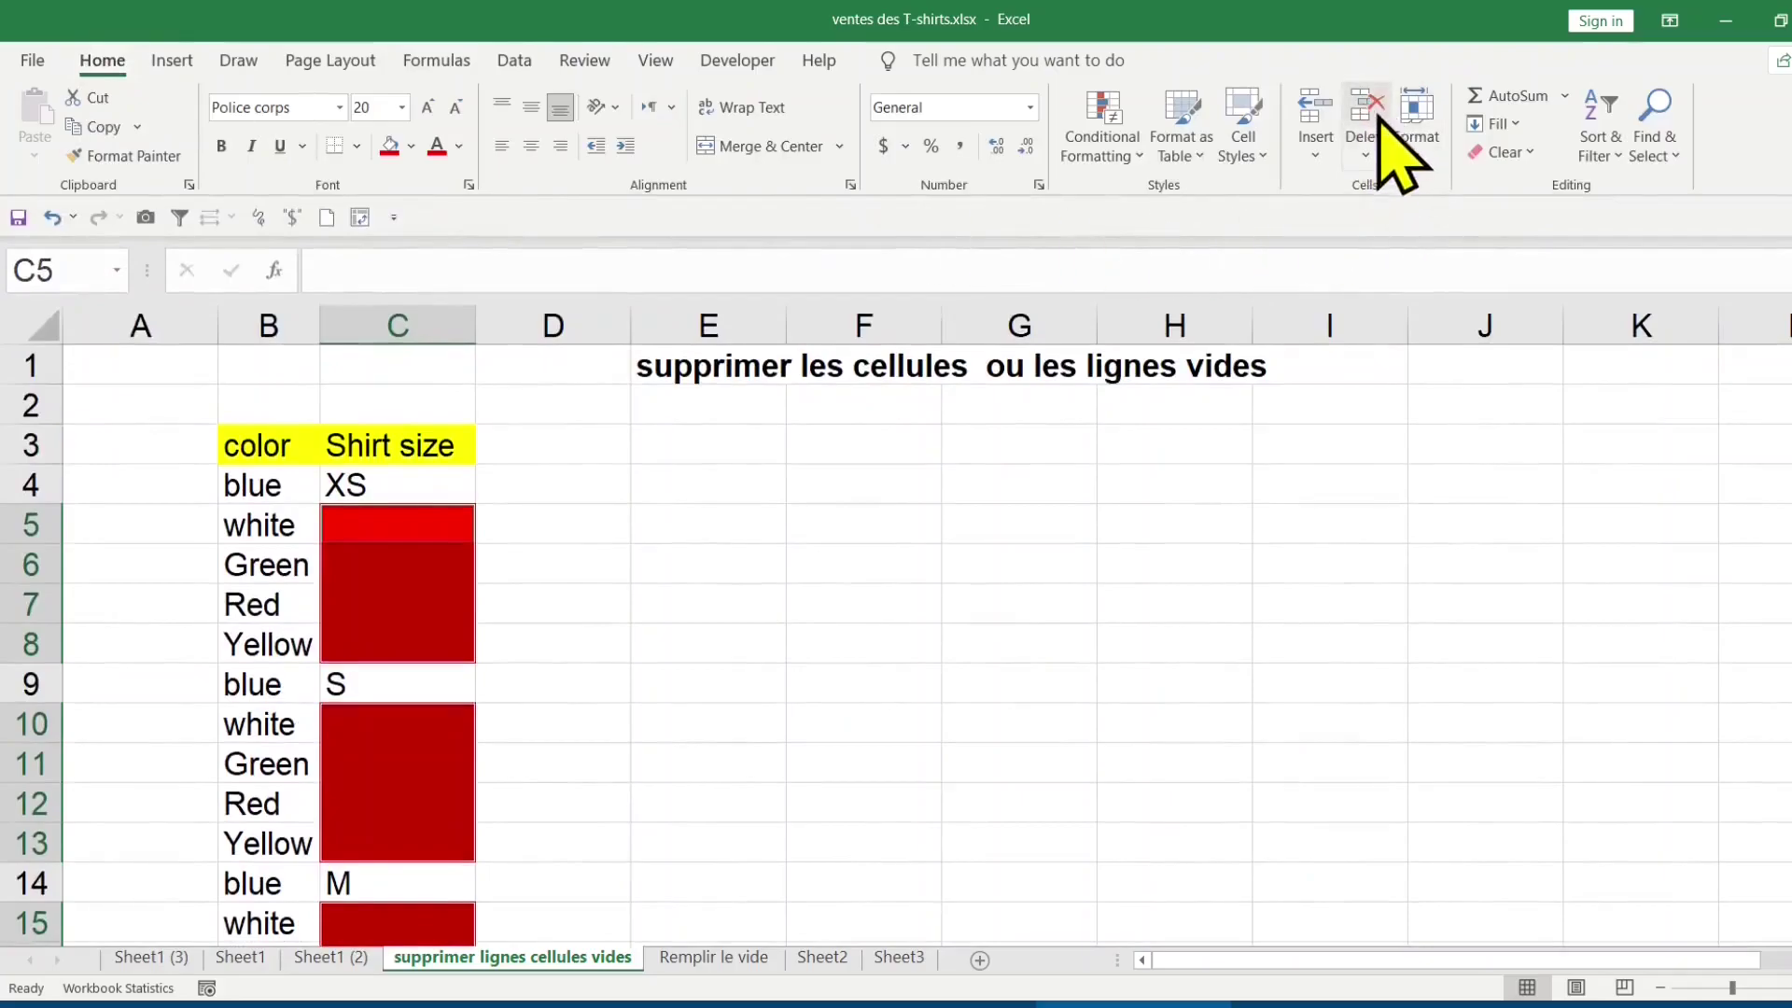
# Delete the selected red blank cells in the Shirt size column with cells shifted up, and undo the deletion.
pyautogui.click(1367, 152)
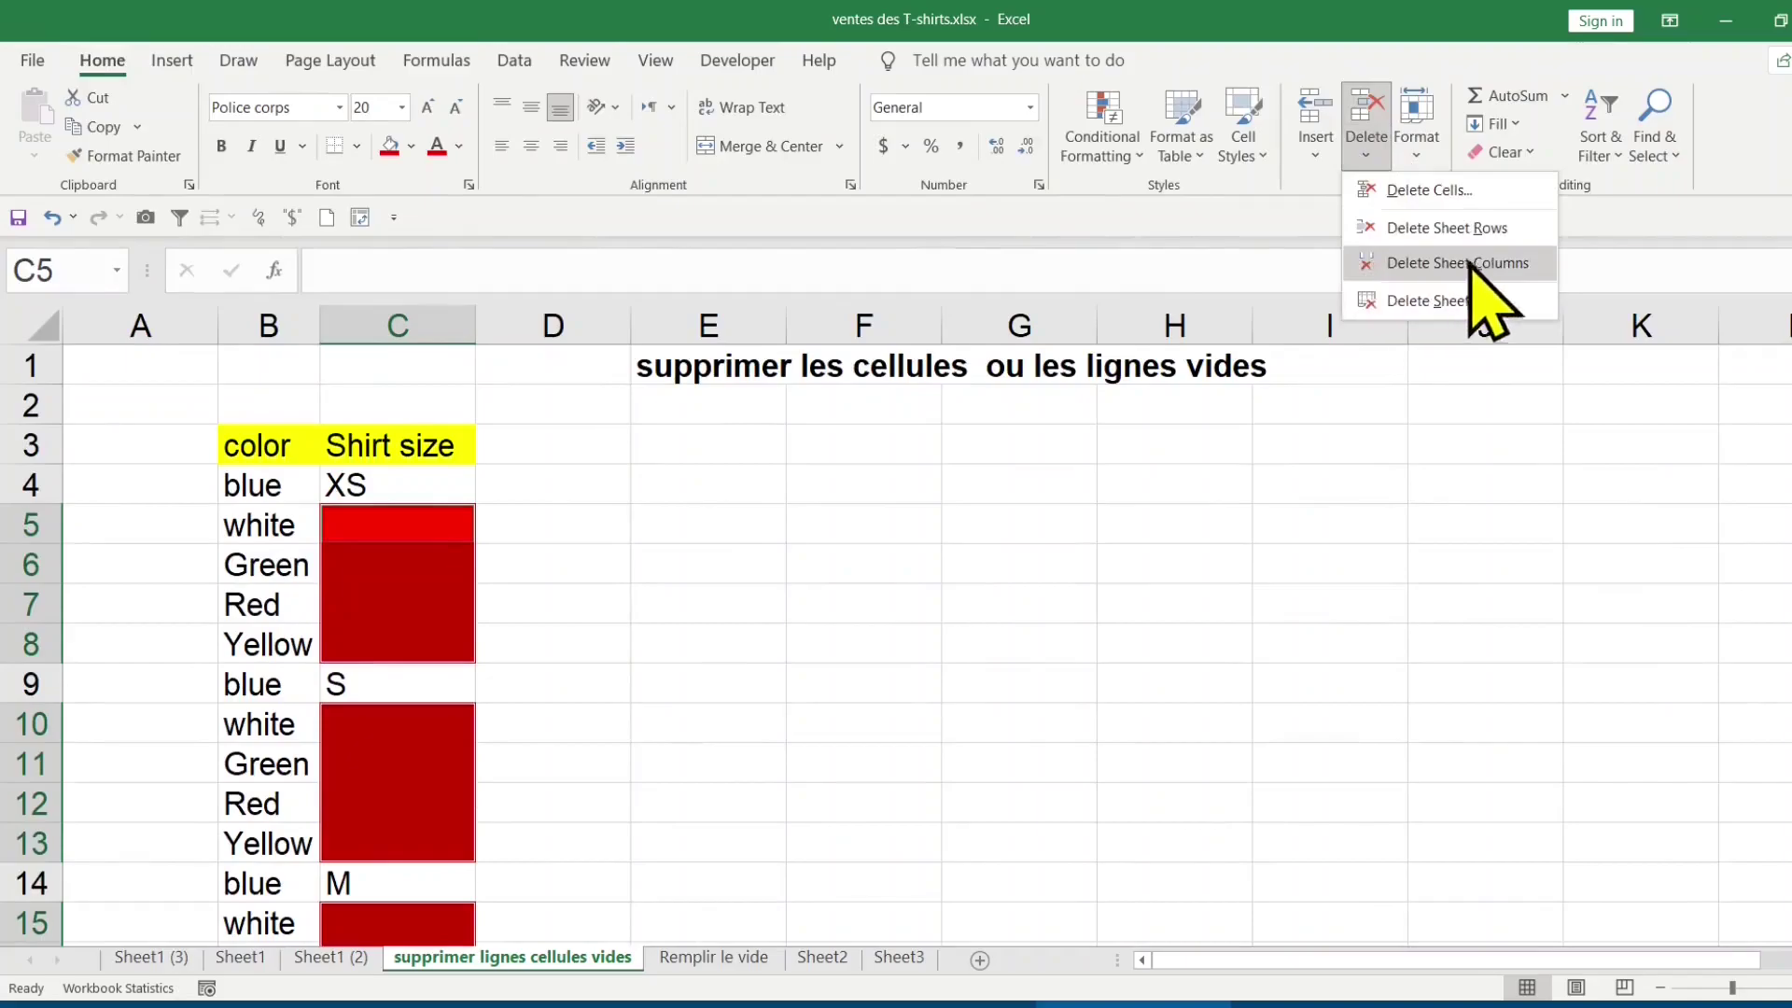
pyautogui.click(1521, 196)
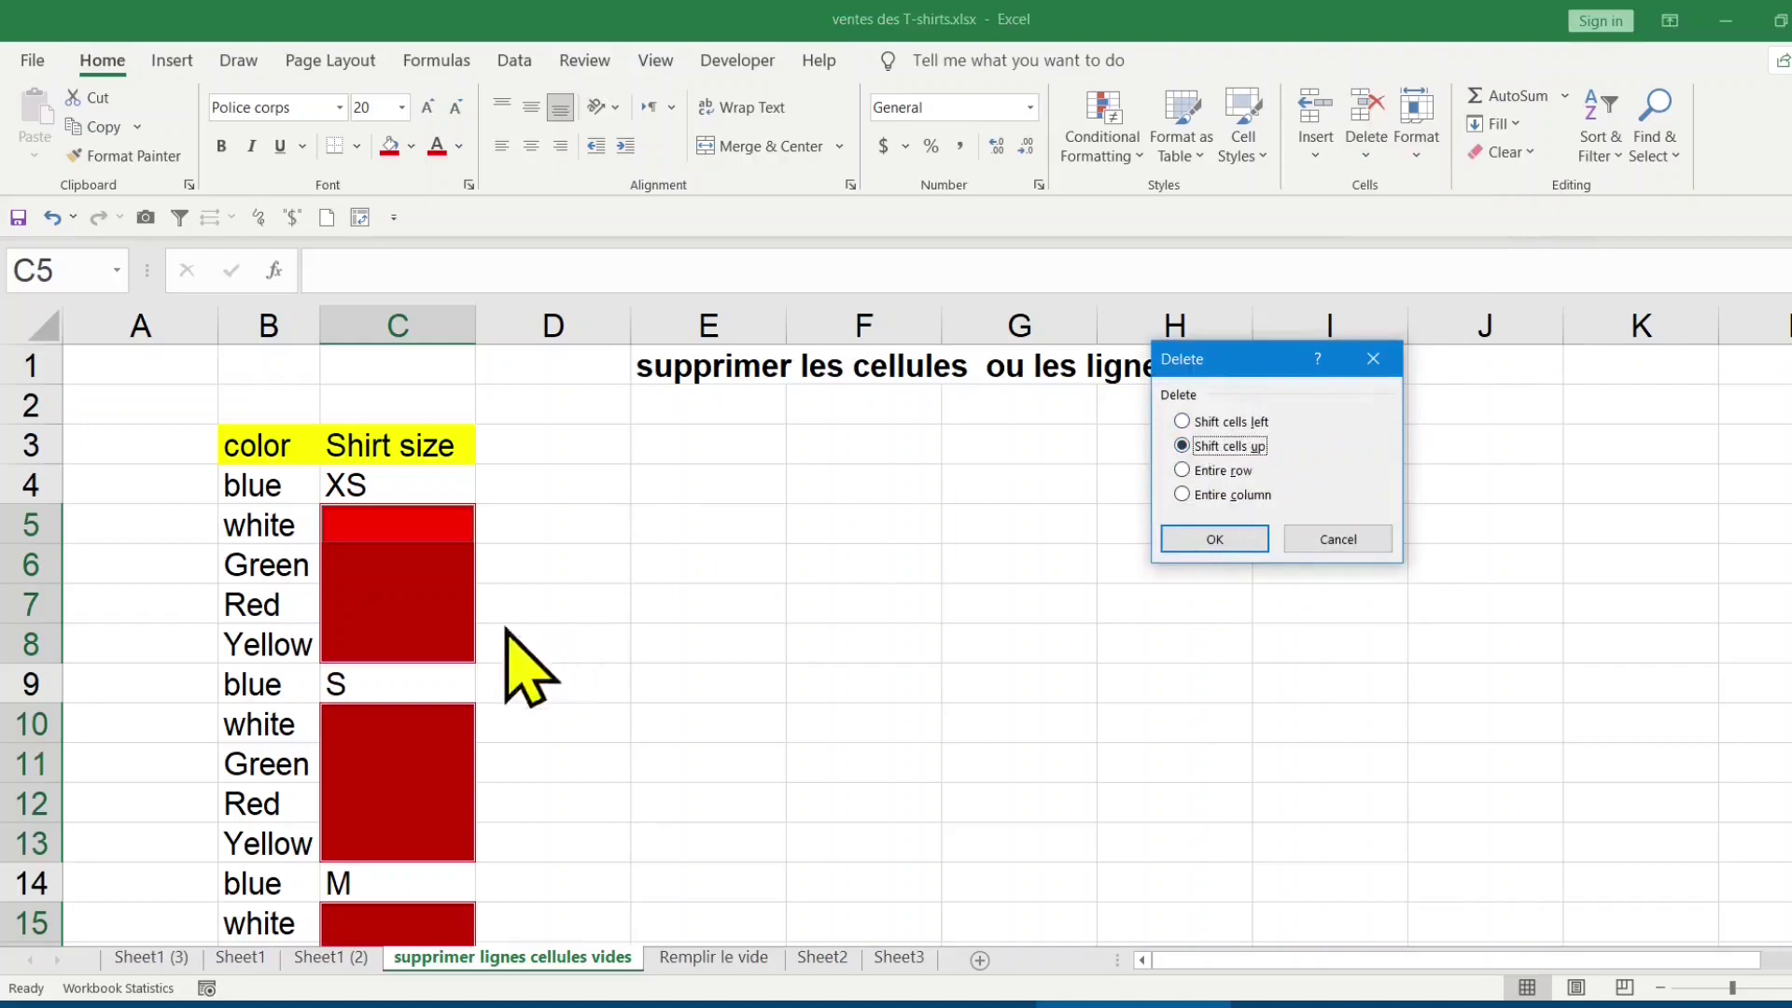
pyautogui.click(1232, 541)
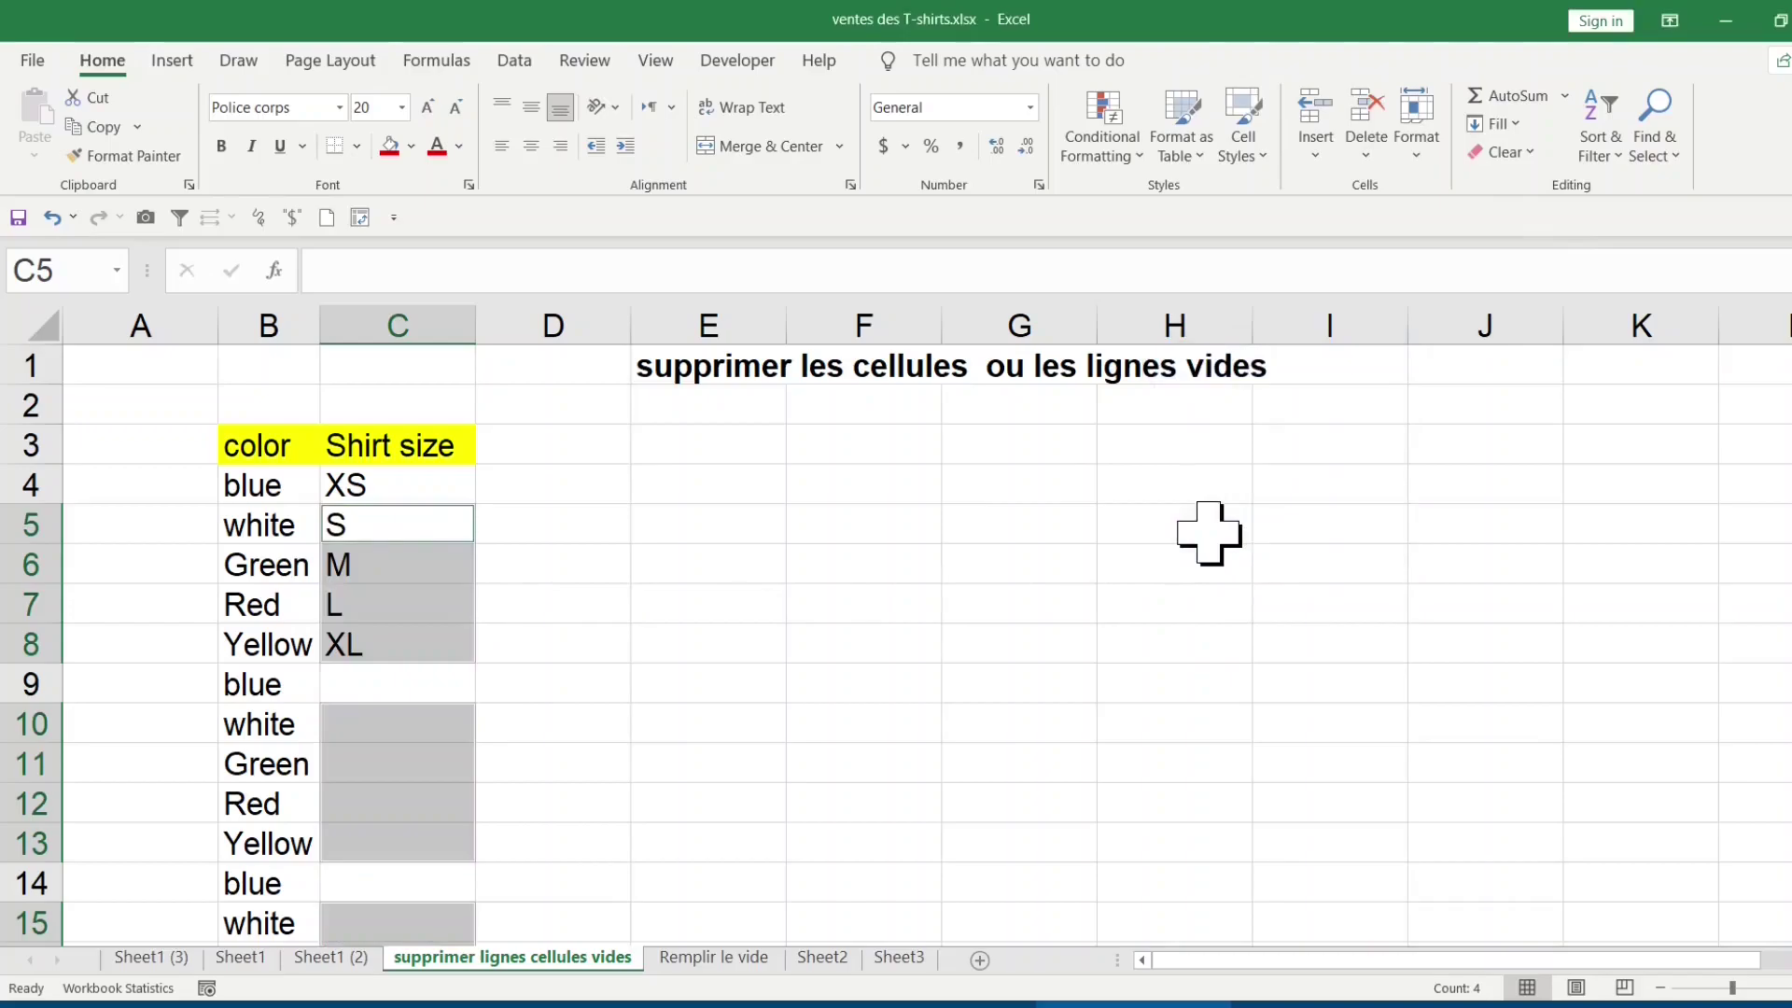
pyautogui.scroll(-5, 1208, 533)
pyautogui.scroll(5, 1208, 533)
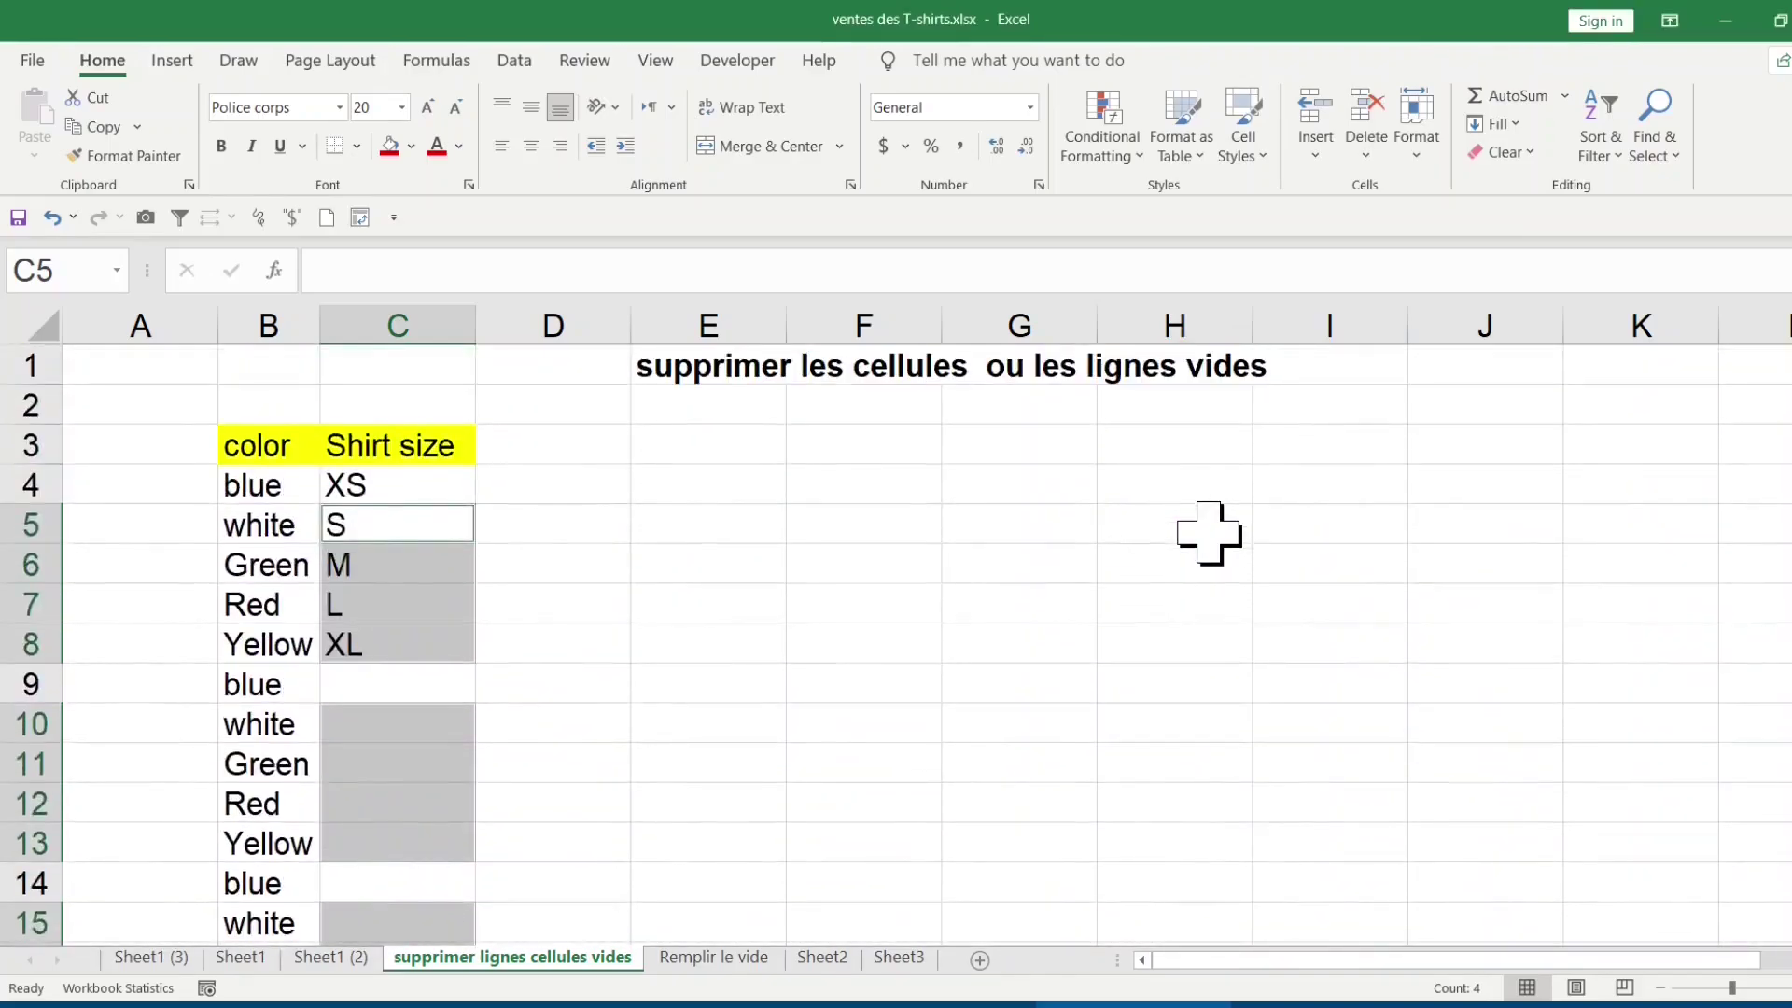
pyautogui.hotkey('ctrl', 'z')
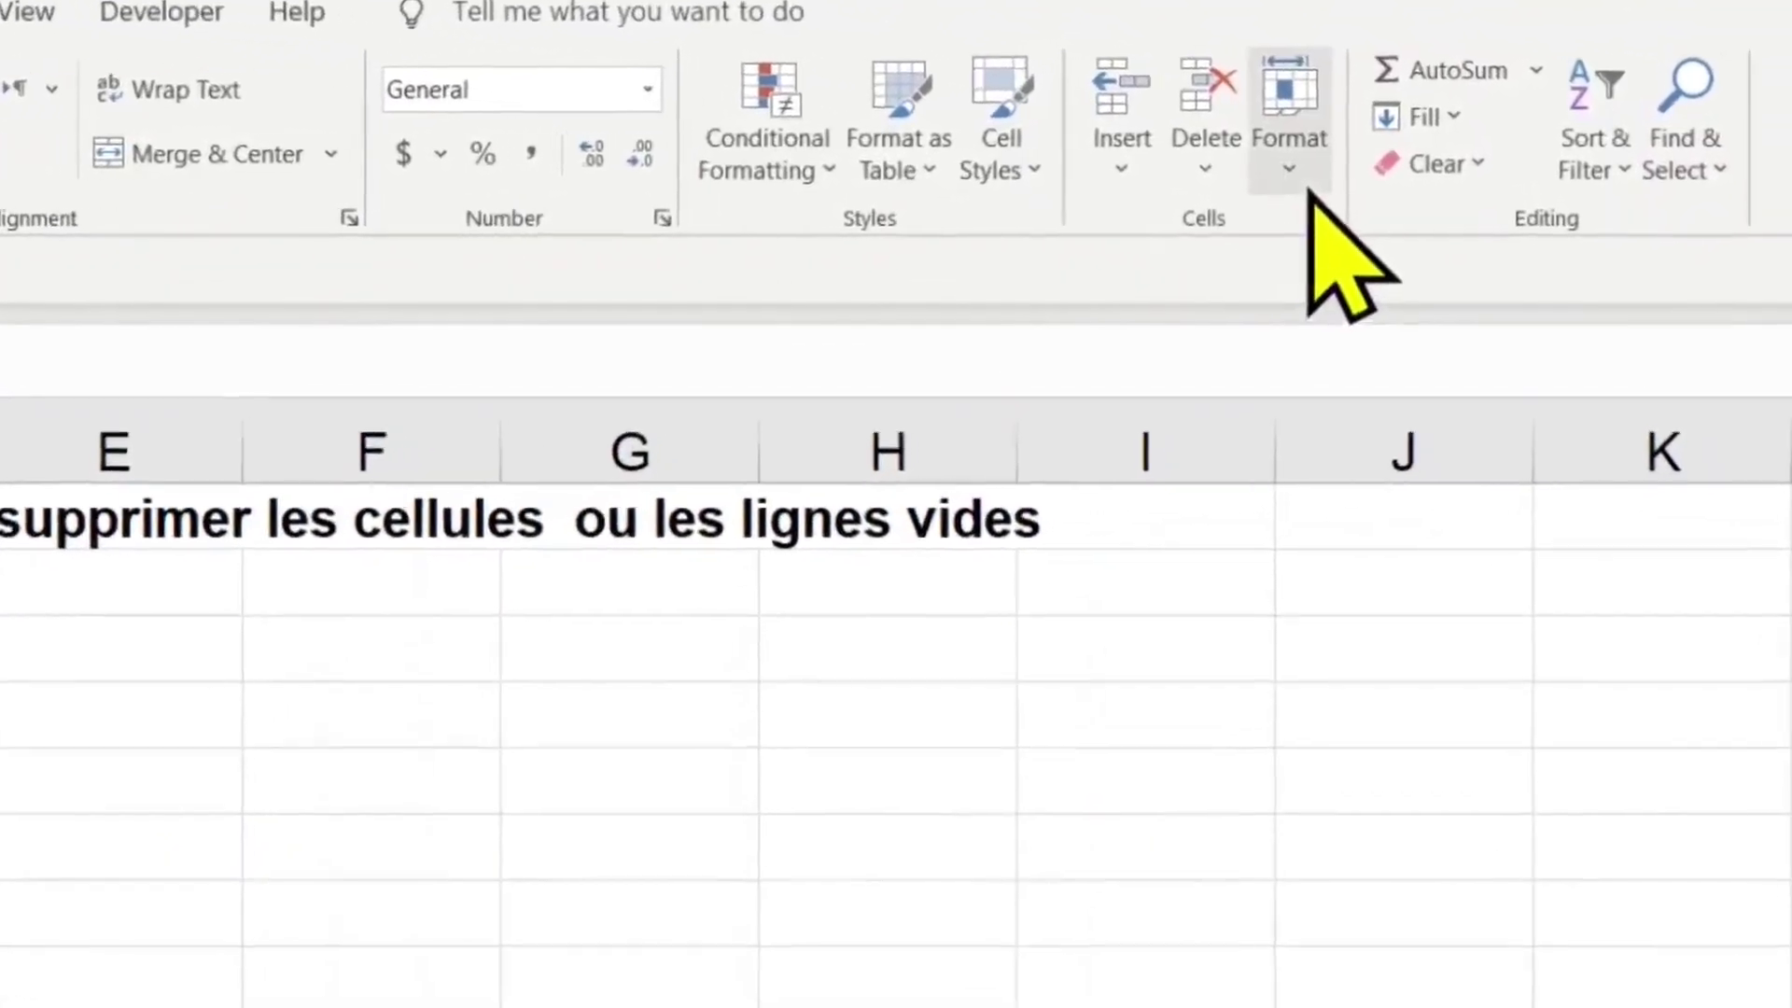
# Delete the entire rows of the selected red blank Shirt size cells, and deselect the range.
pyautogui.click(1207, 150)
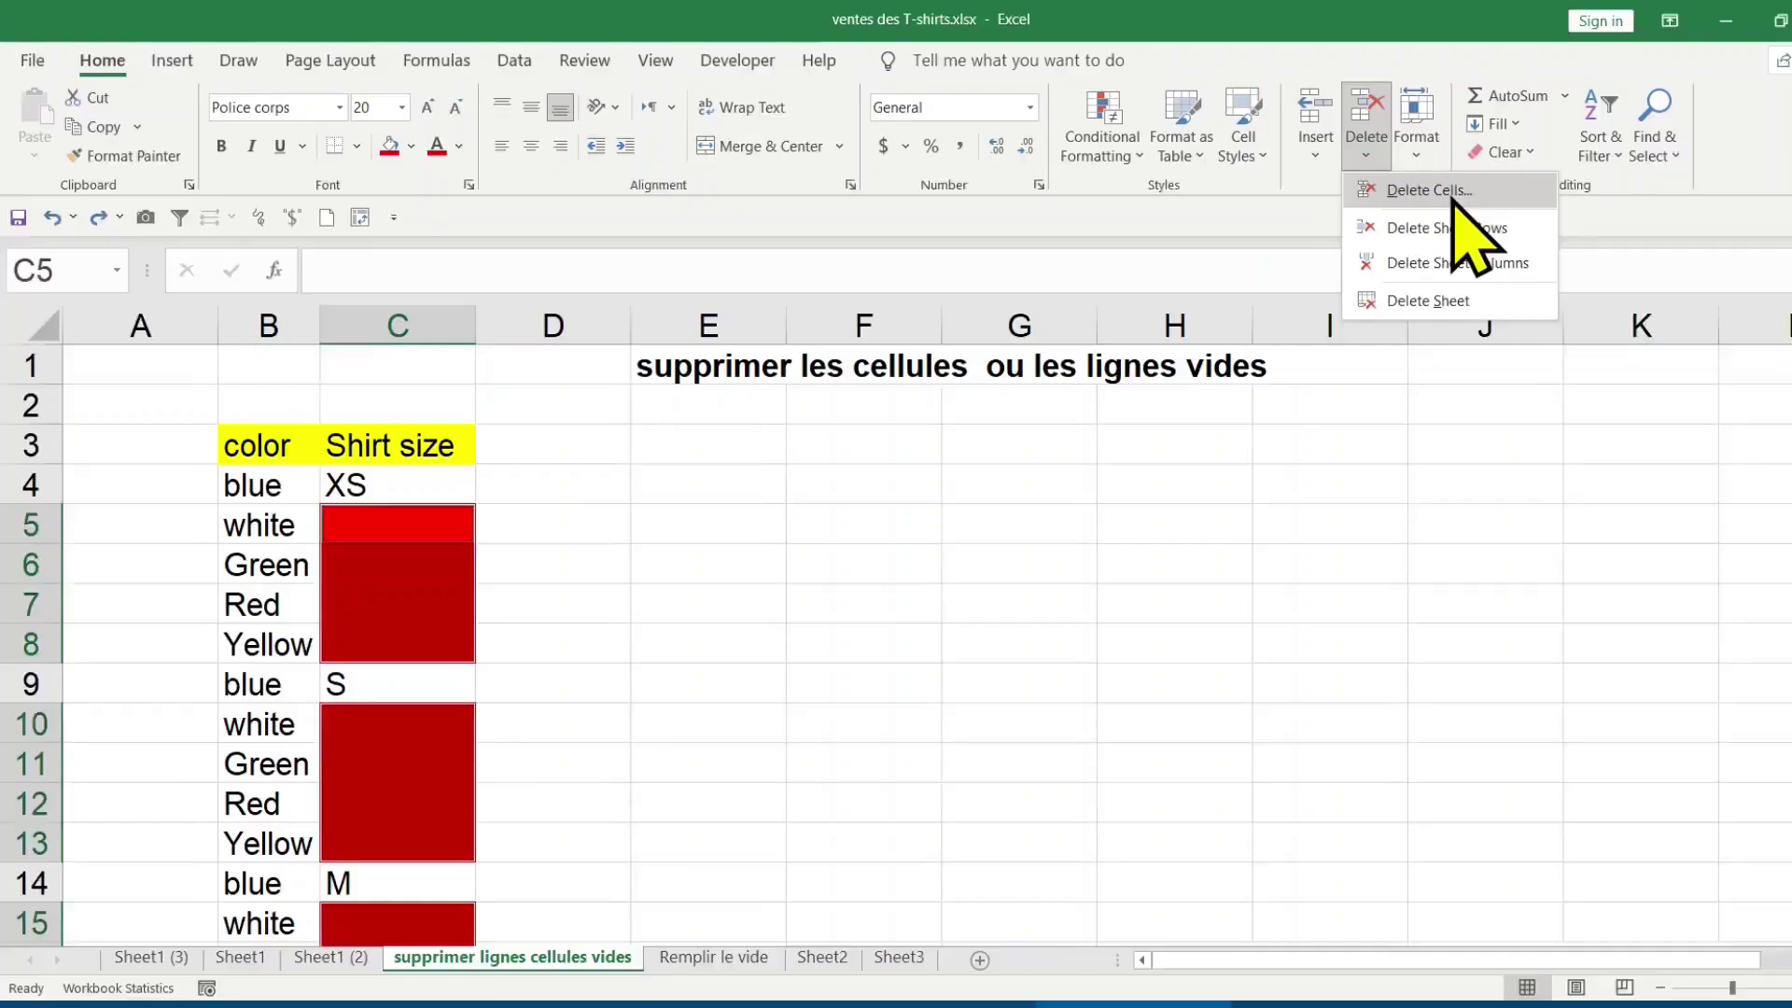
pyautogui.click(1083, 269)
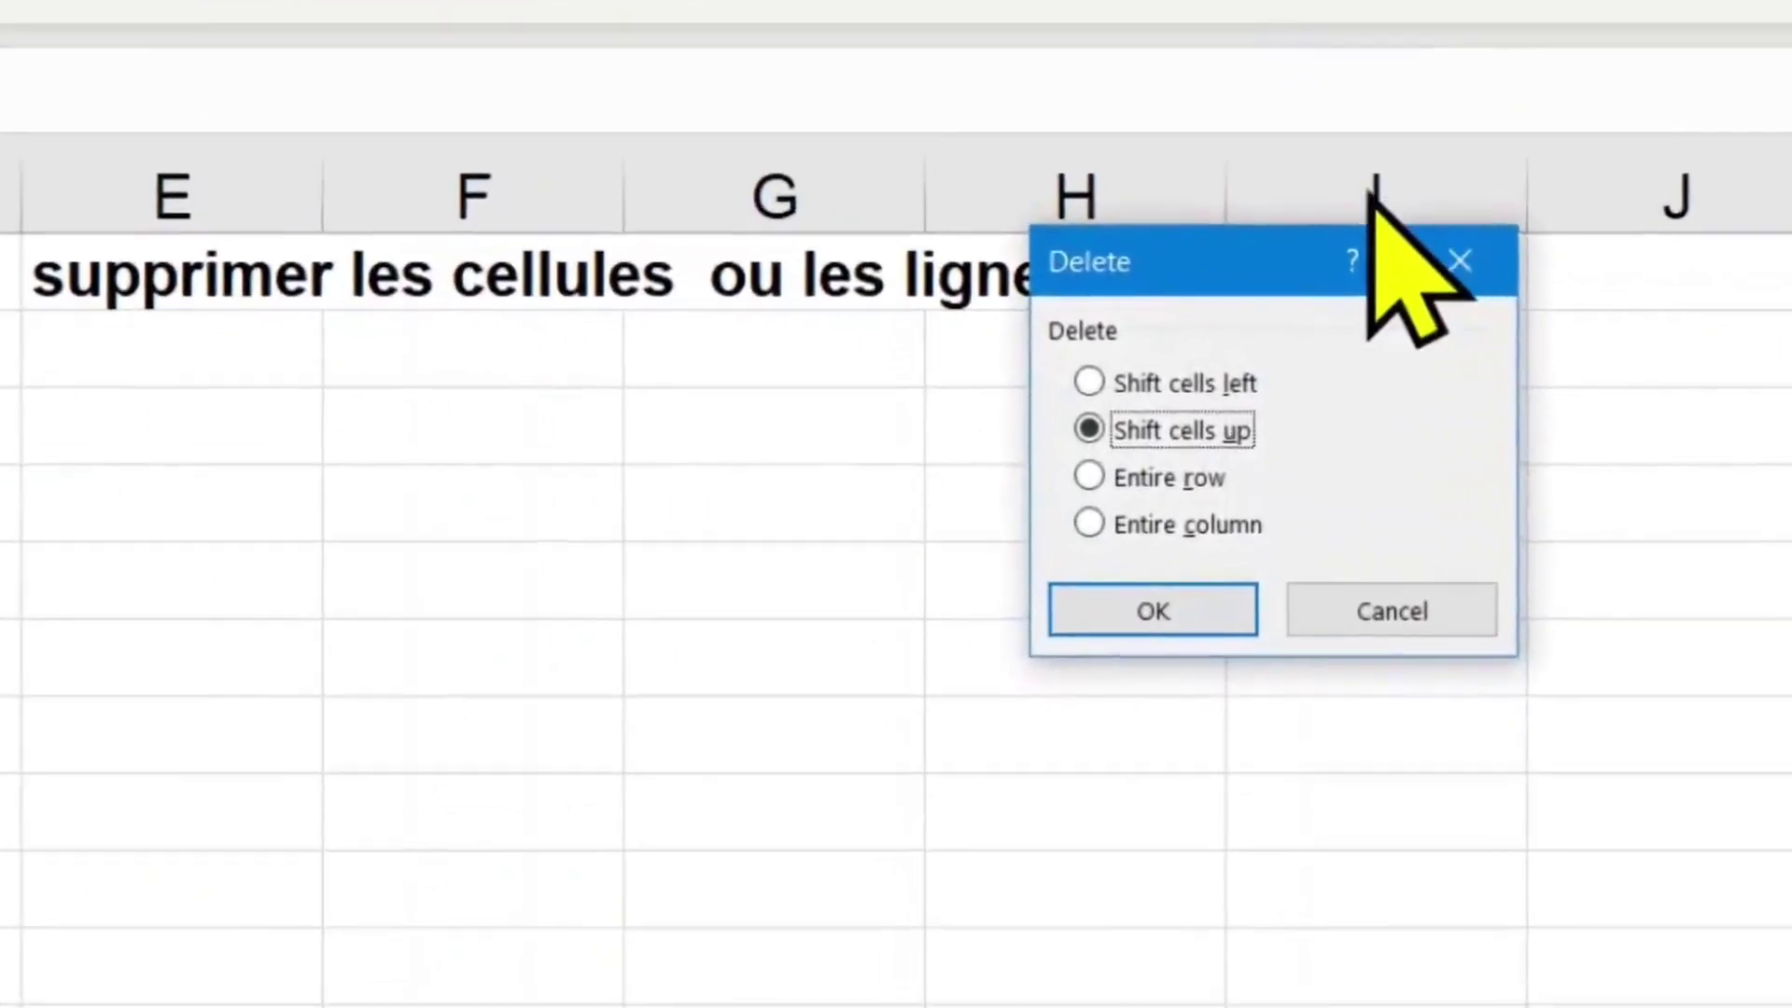
pyautogui.click(1151, 476)
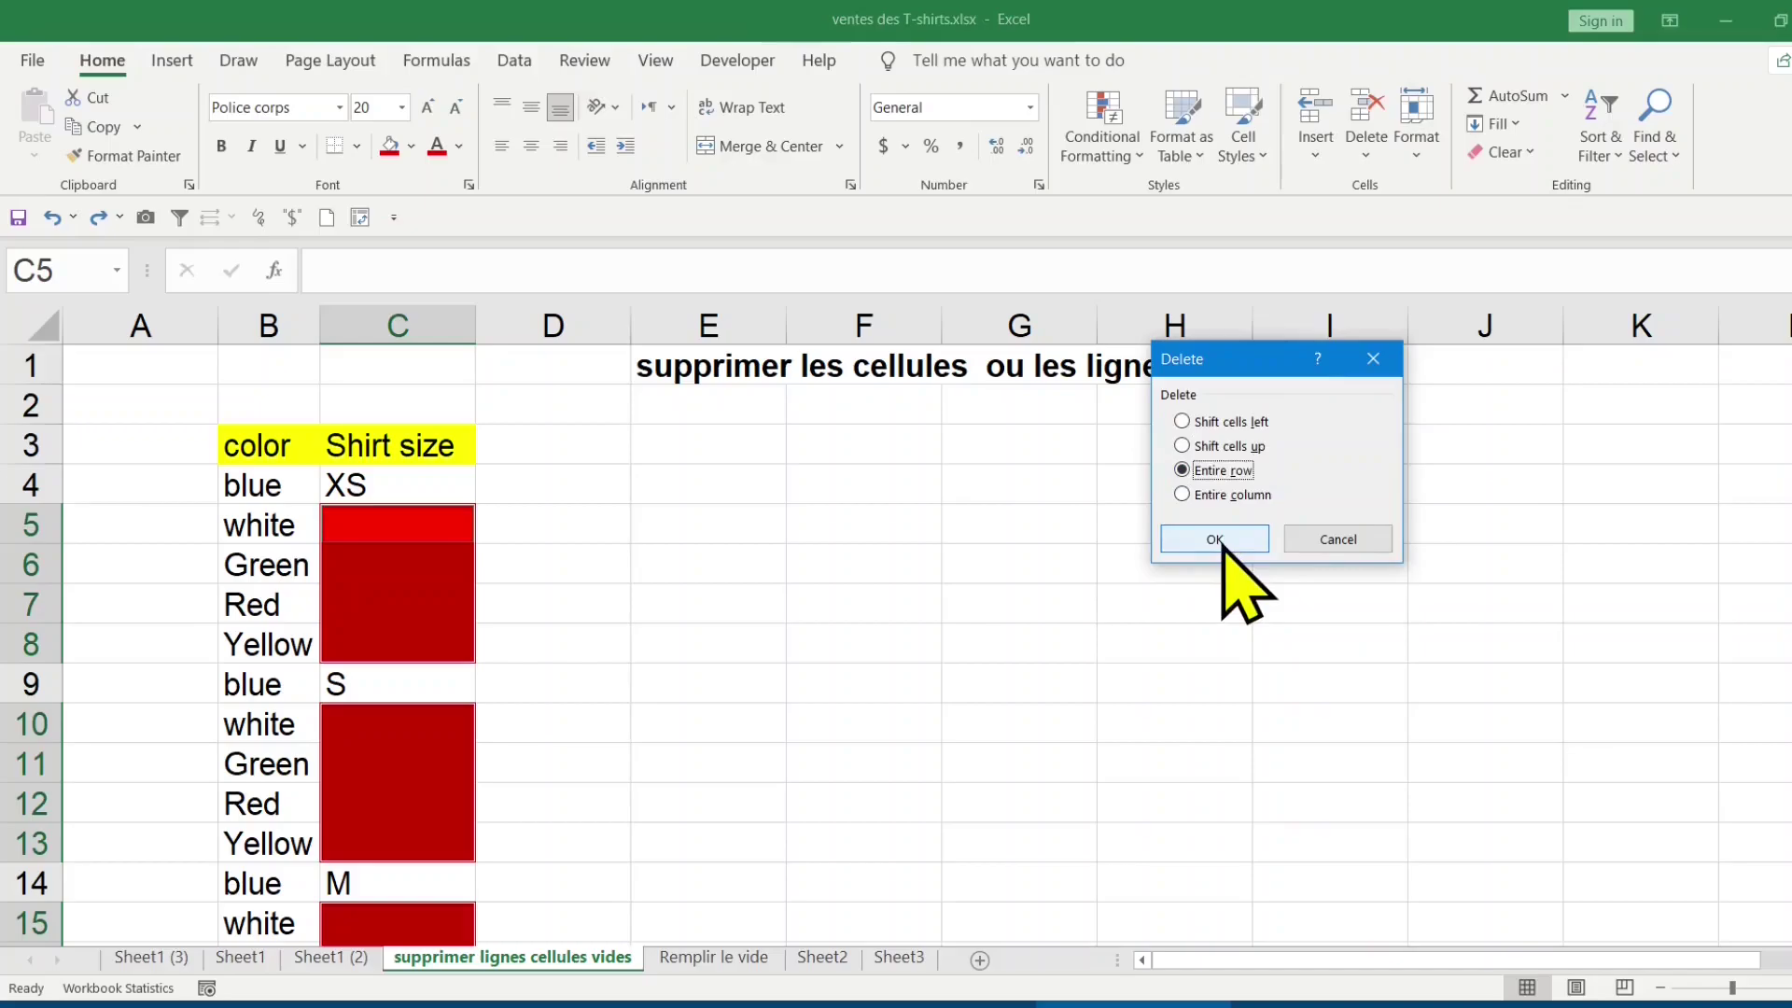
pyautogui.click(1221, 541)
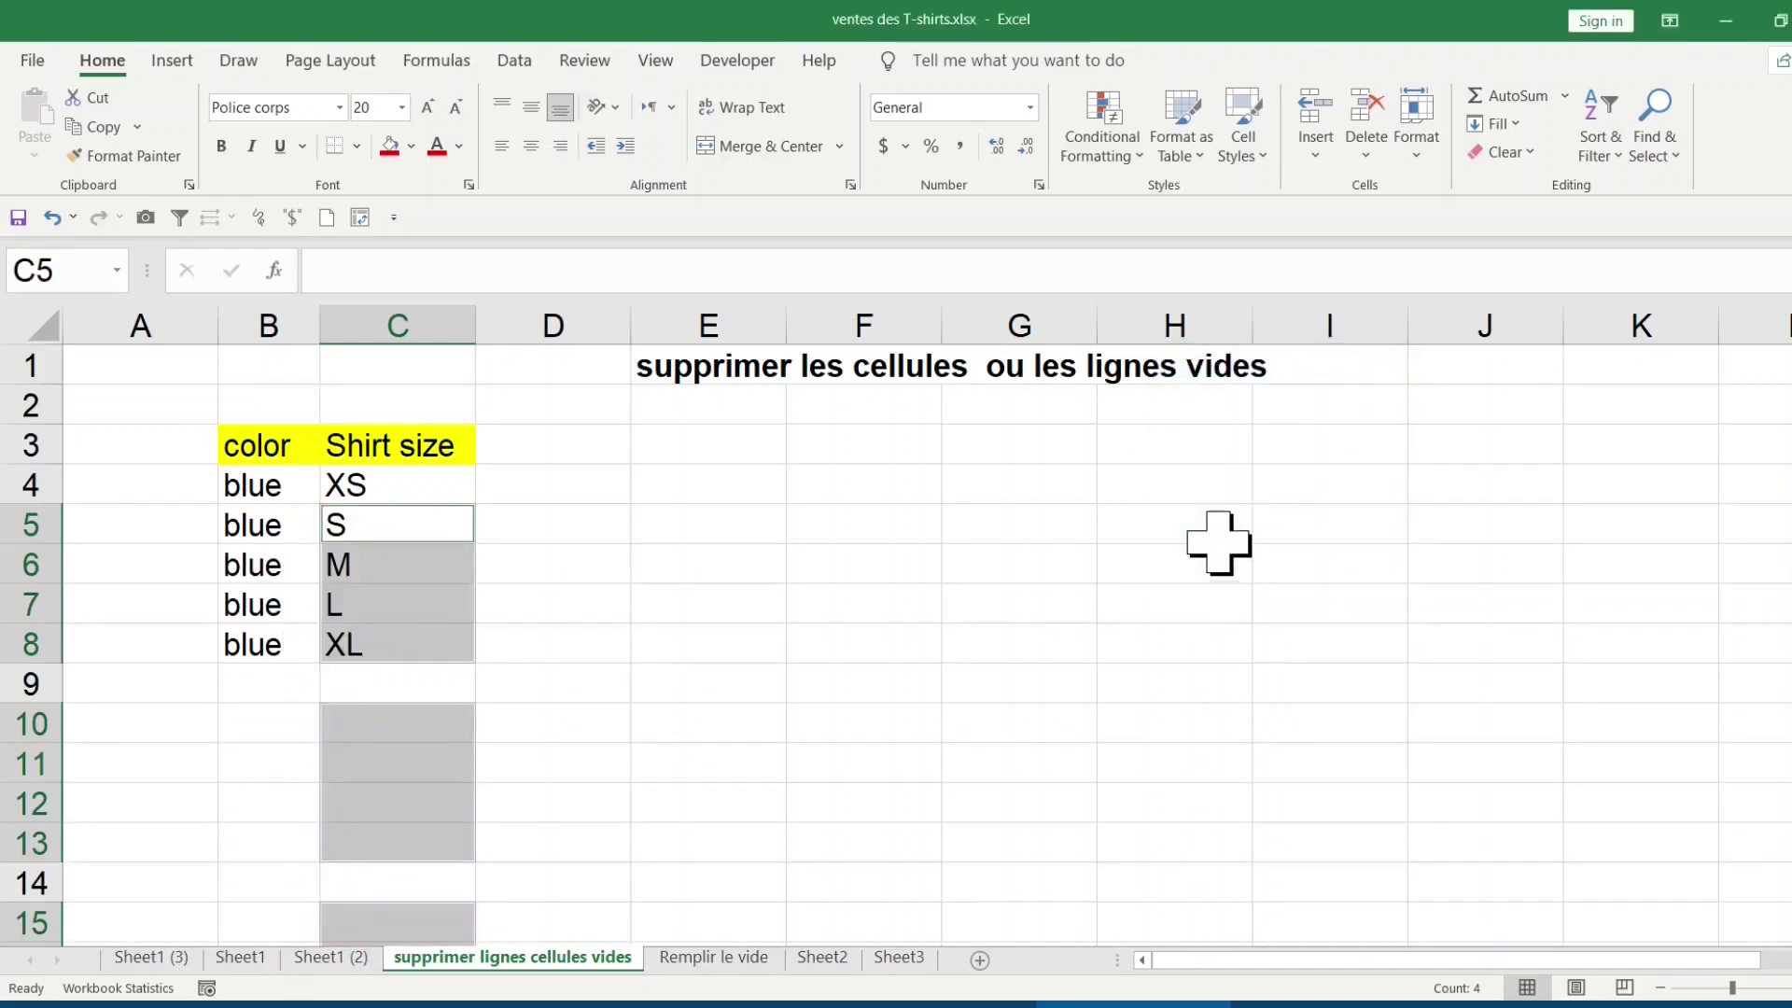
pyautogui.moveTo(238, 485); pyautogui.dragTo(393, 644)
pyautogui.click(694, 604)
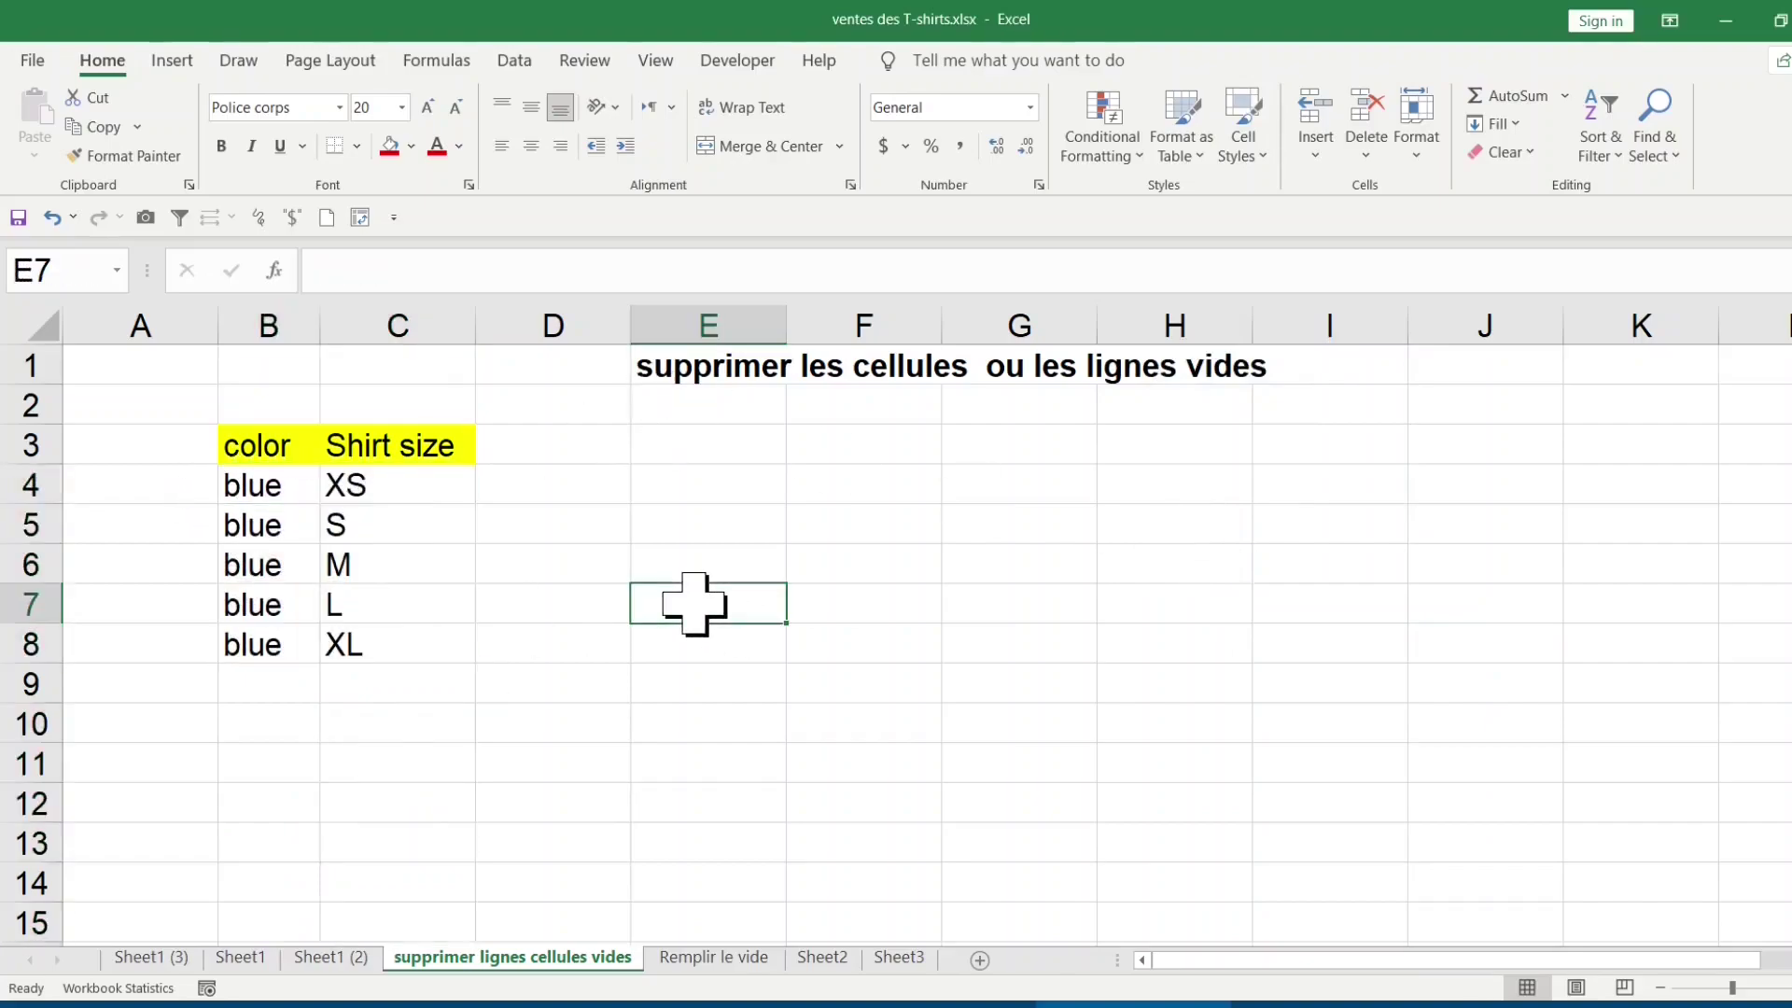
# Undo the row deletion and the red fill of the blank Shirt size cells, and clear the selection.
pyautogui.click(51, 217)
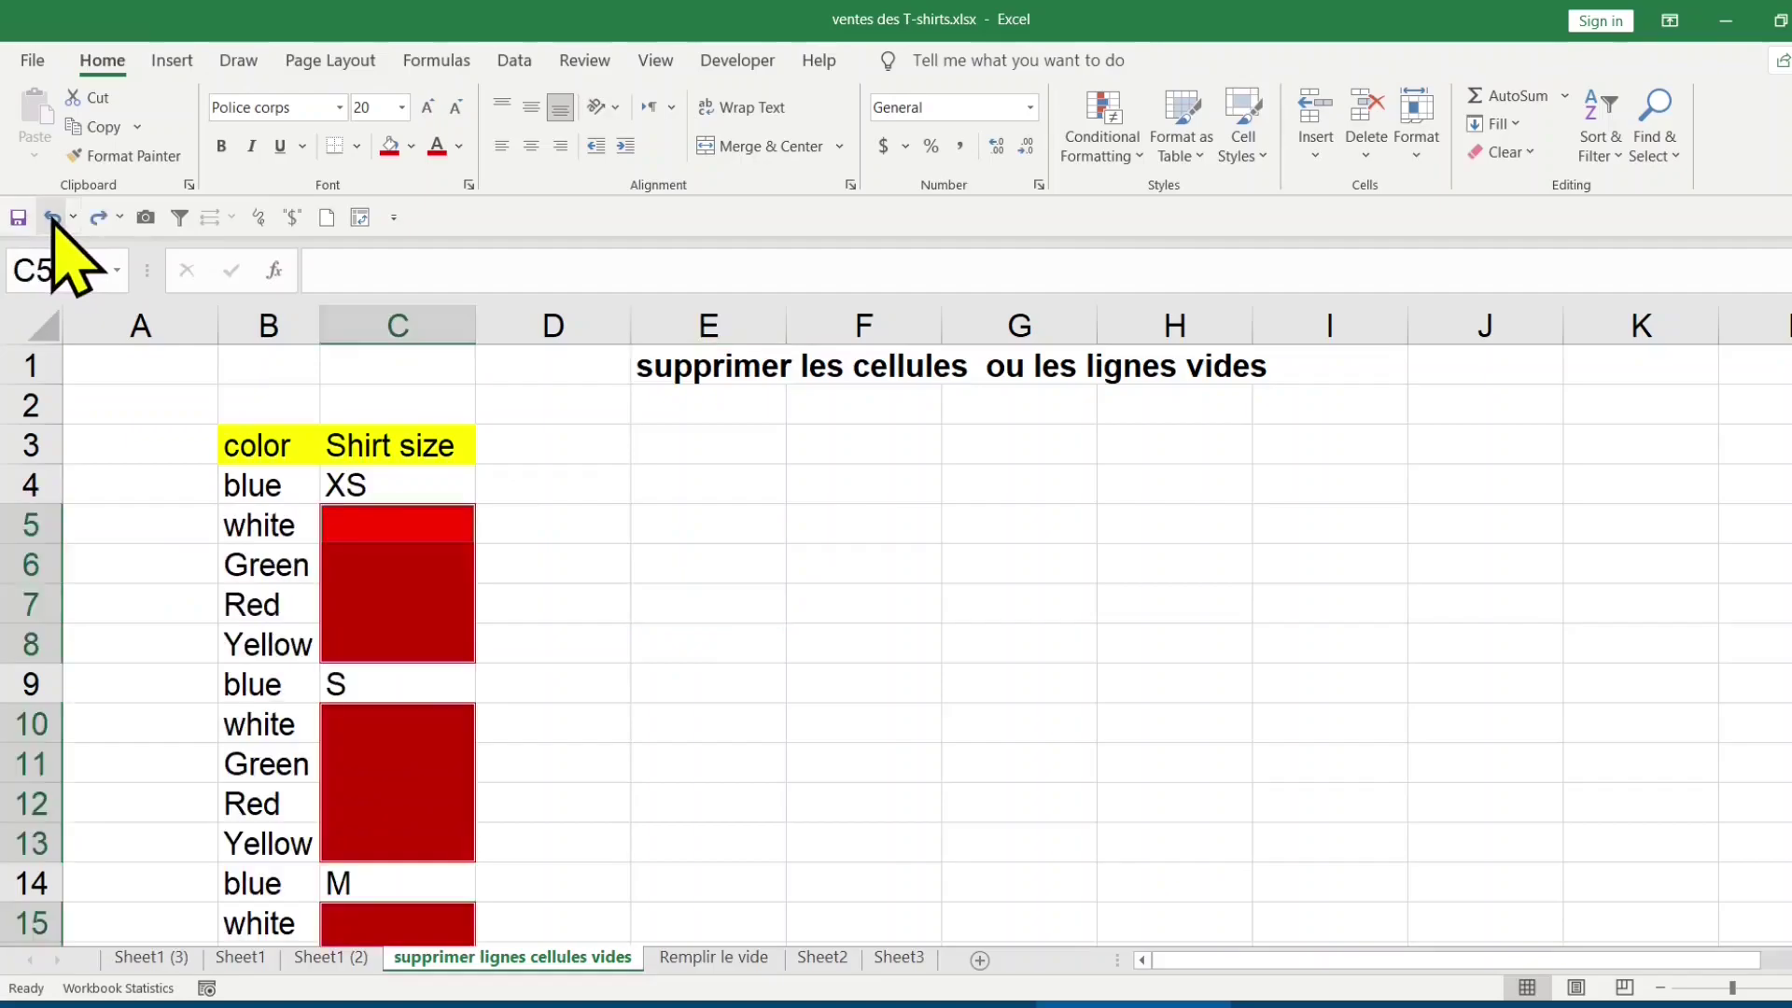
pyautogui.click(51, 218)
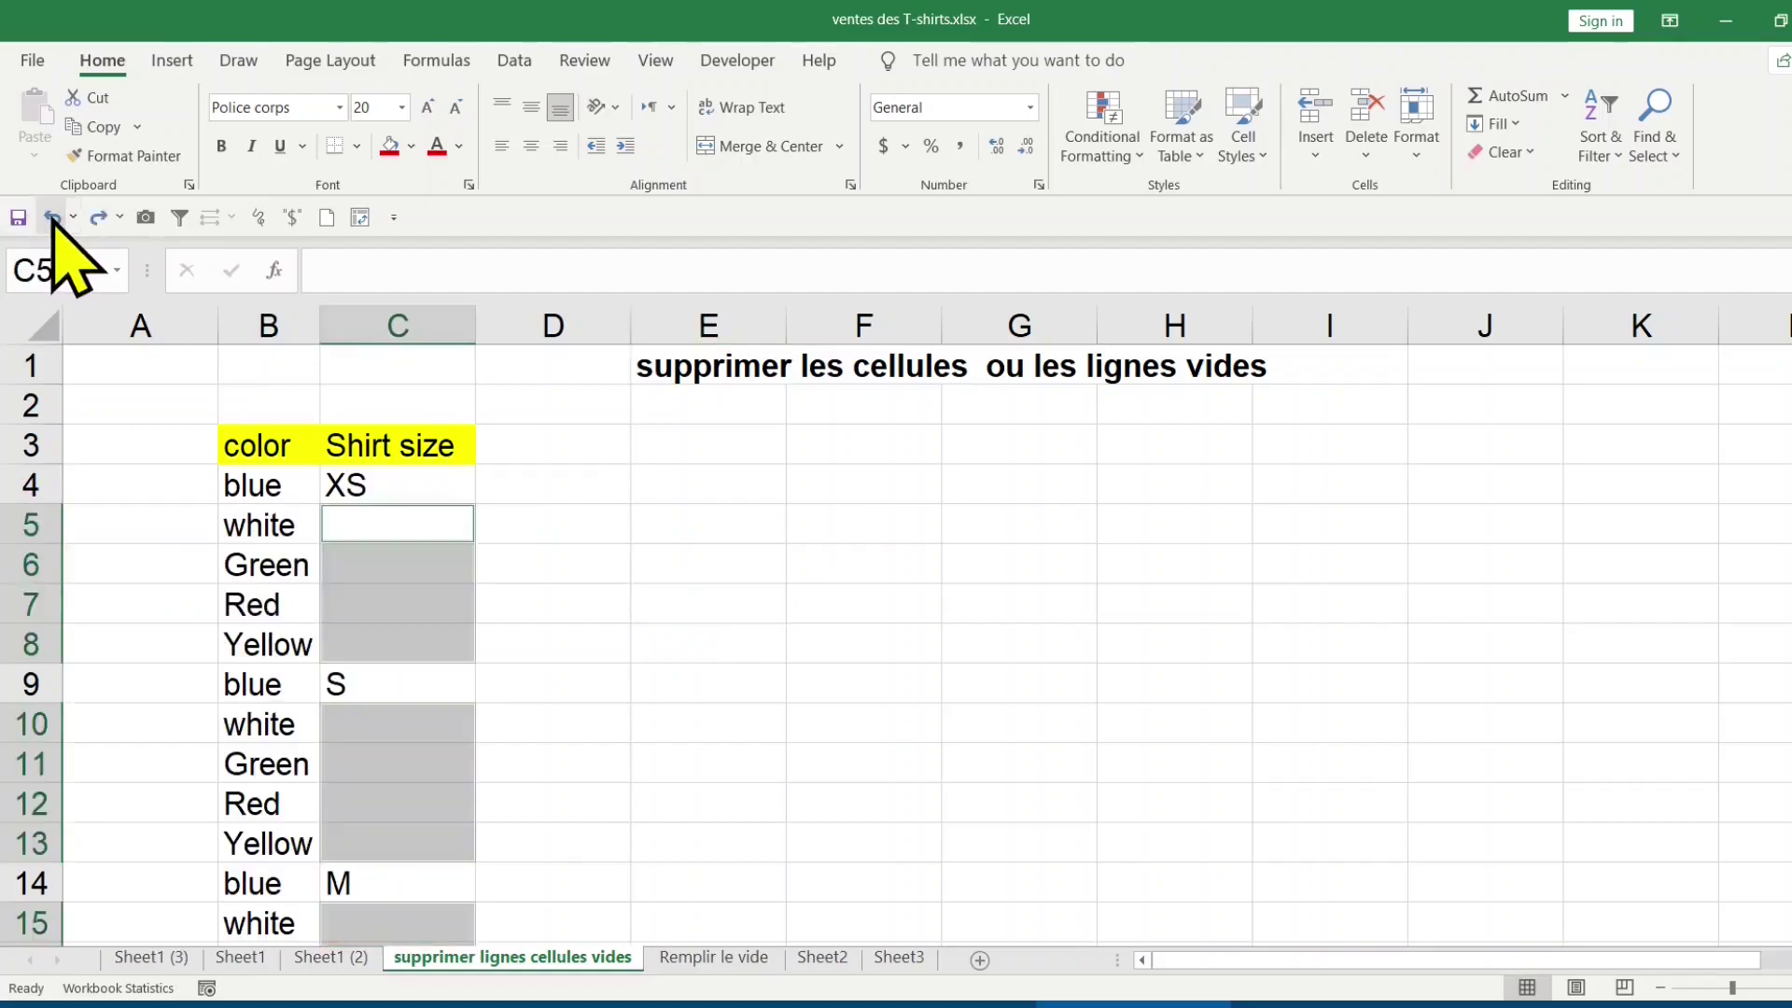
pyautogui.click(719, 518)
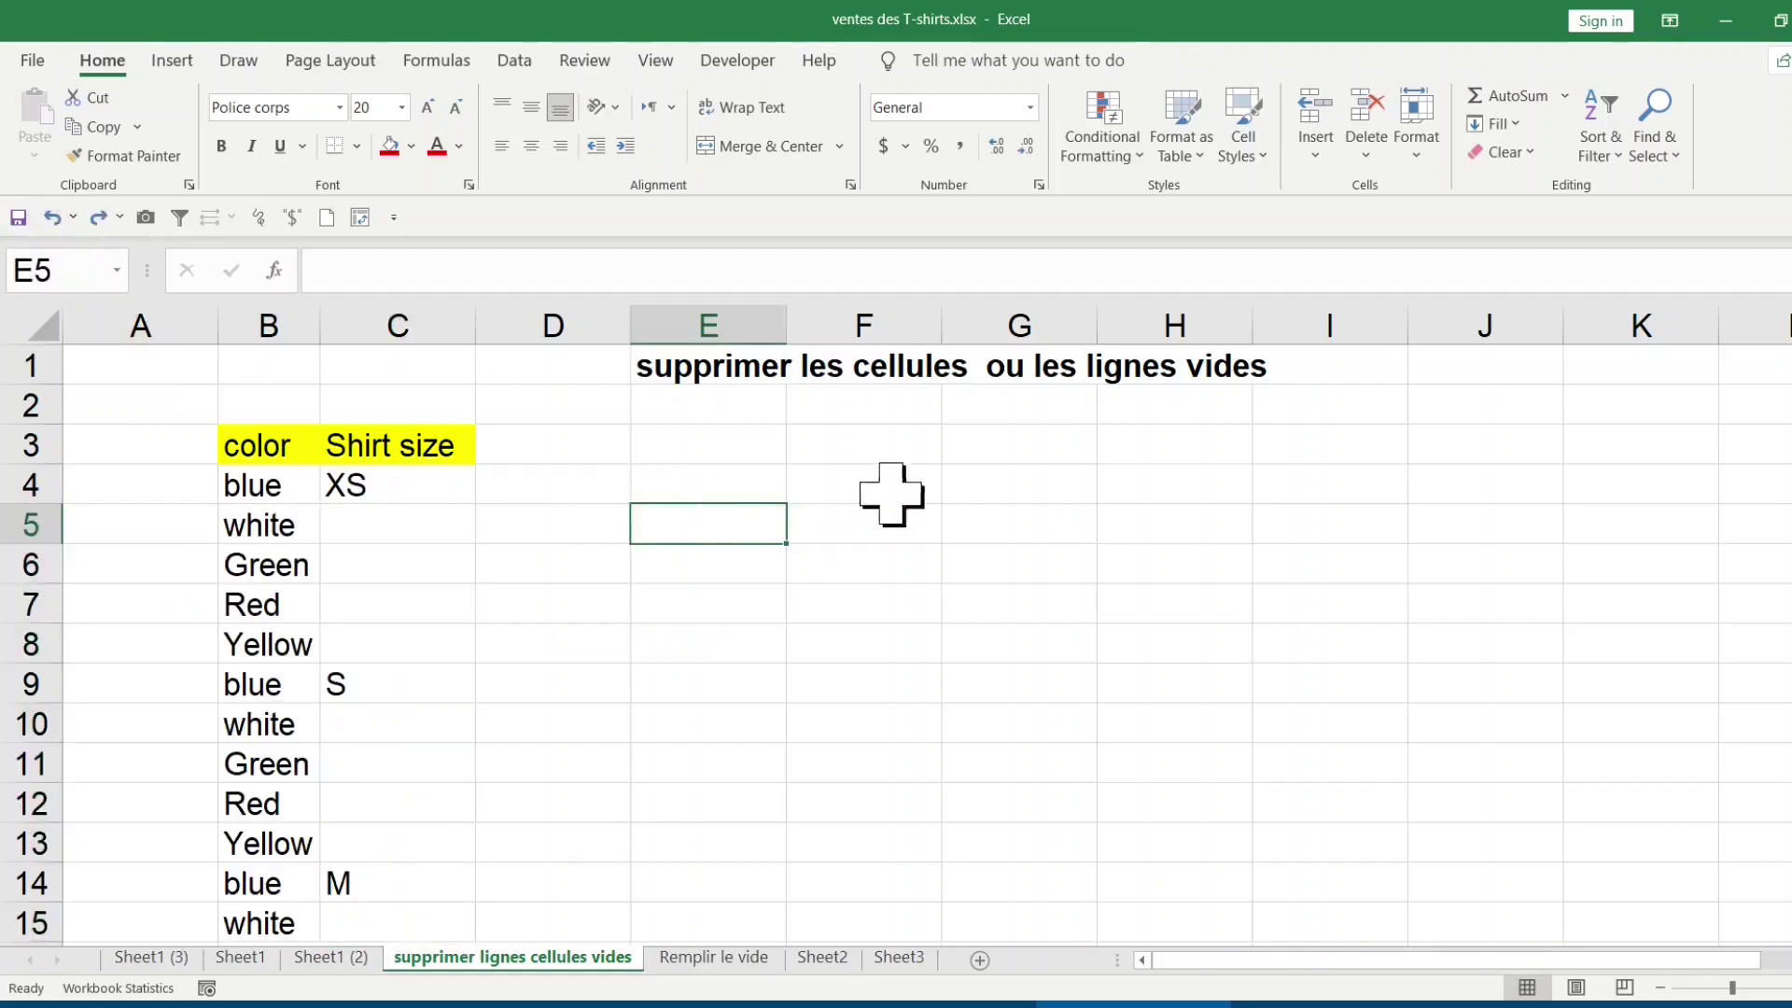
# Select the blank cells in the Shirt size column, from the header in C3 down to C28, using Go To Special with Blanks.
pyautogui.click(352, 451)
pyautogui.click(287, 448)
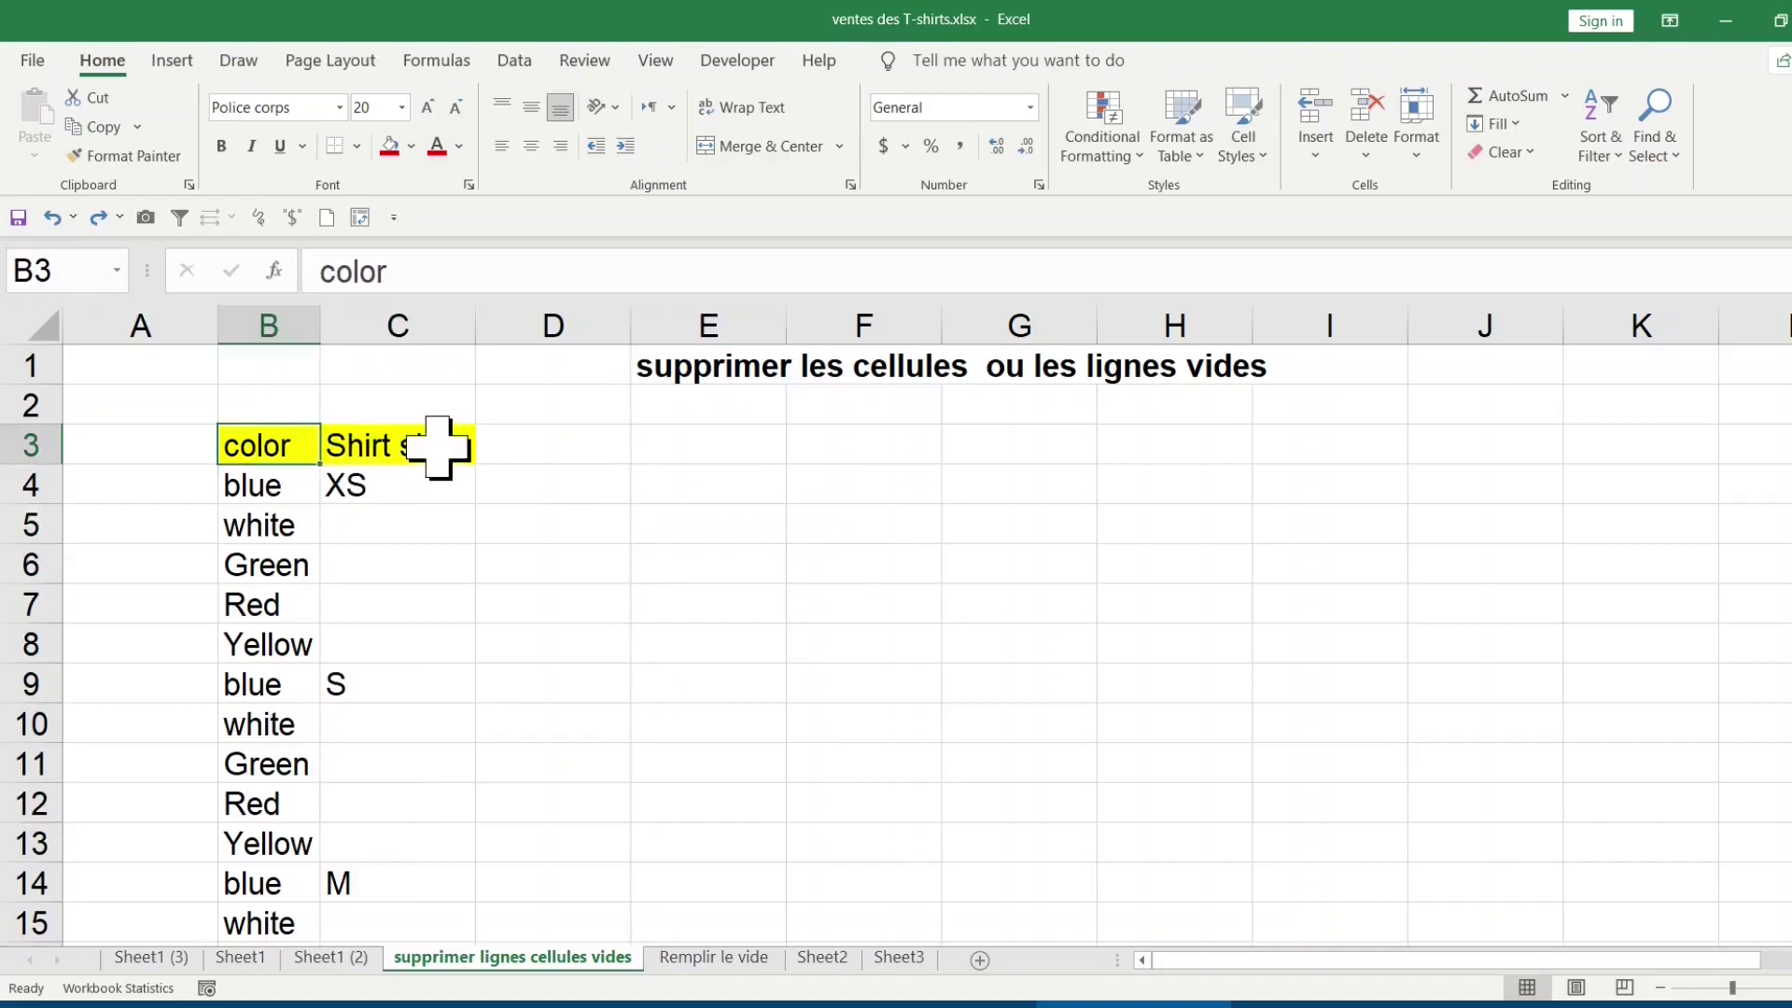
pyautogui.click(815, 443)
pyautogui.click(410, 442)
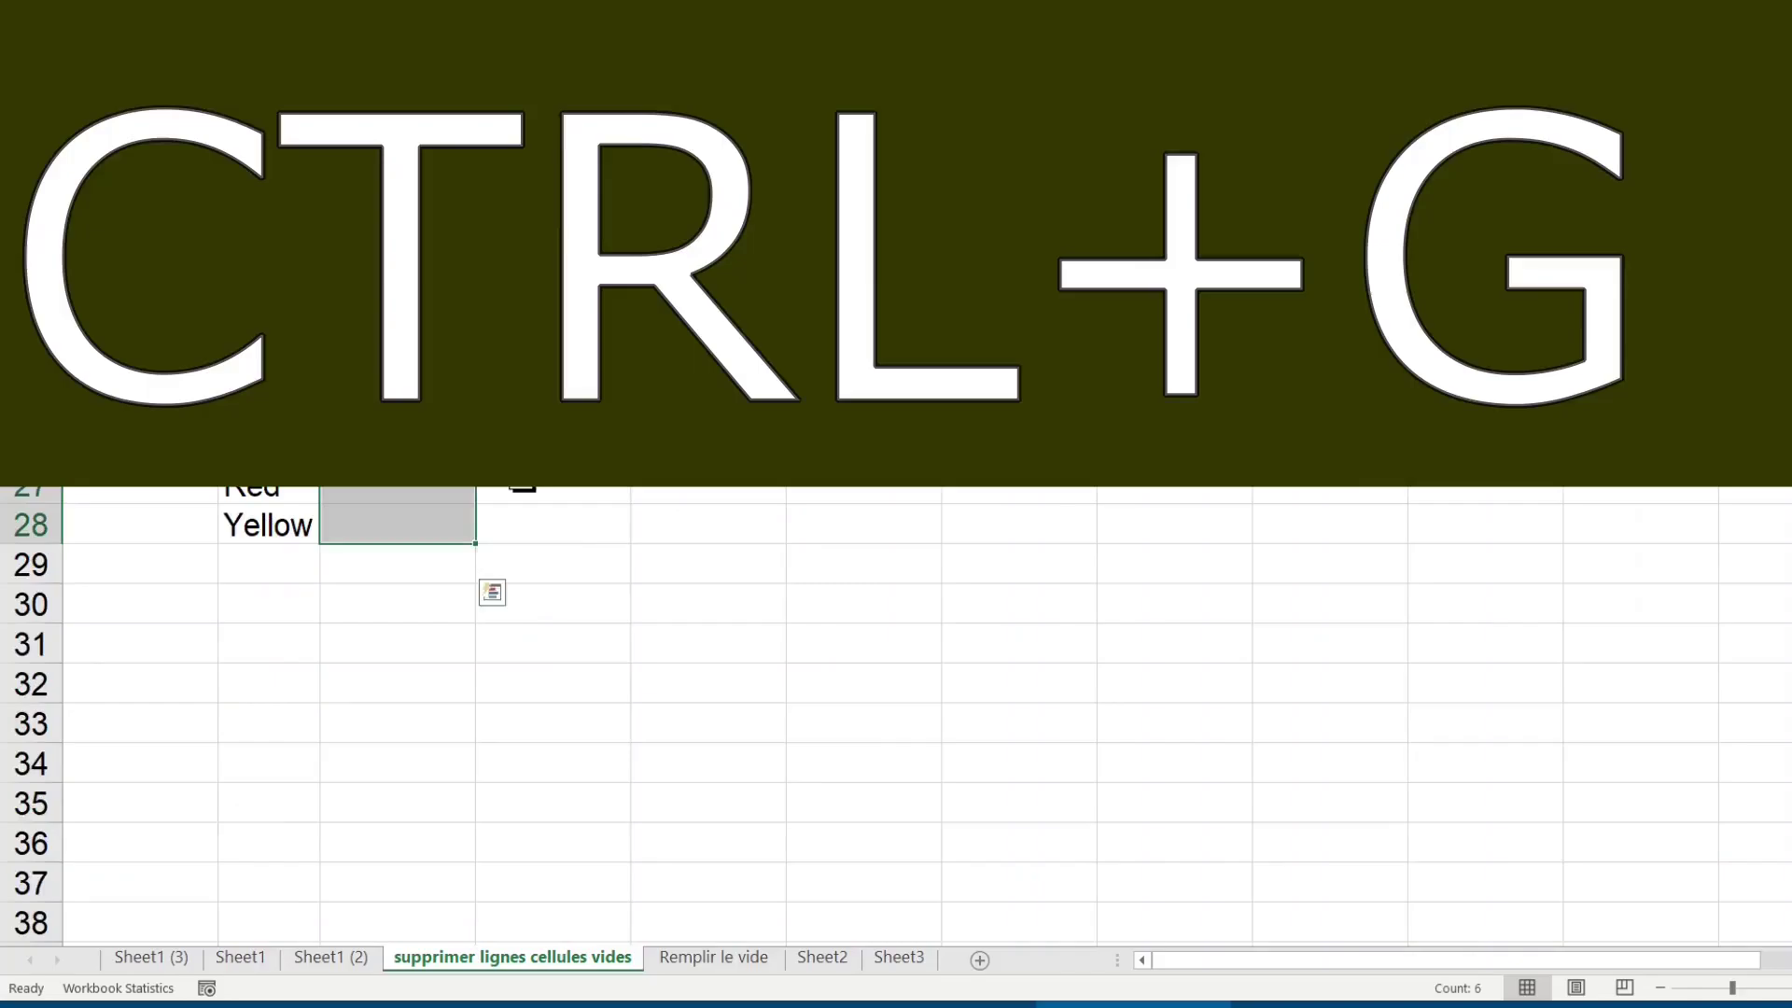
pyautogui.scroll(8, 233, 709)
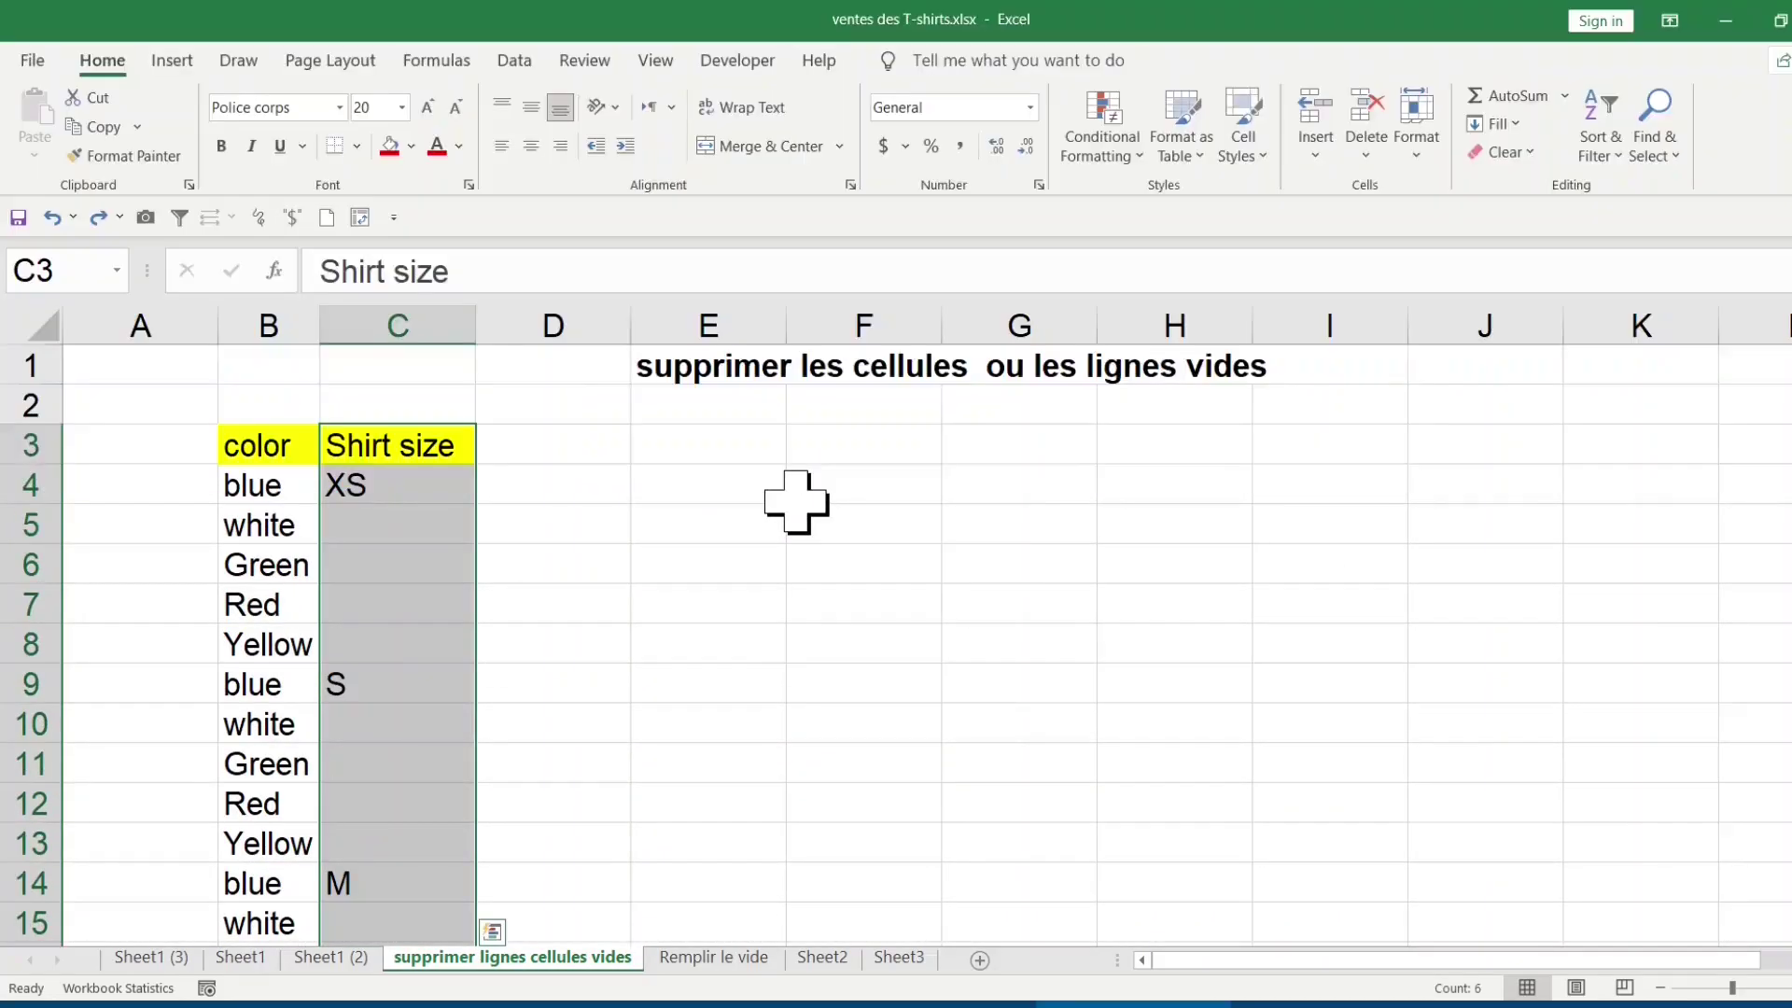
pyautogui.hotkey('ctrl', 'g')
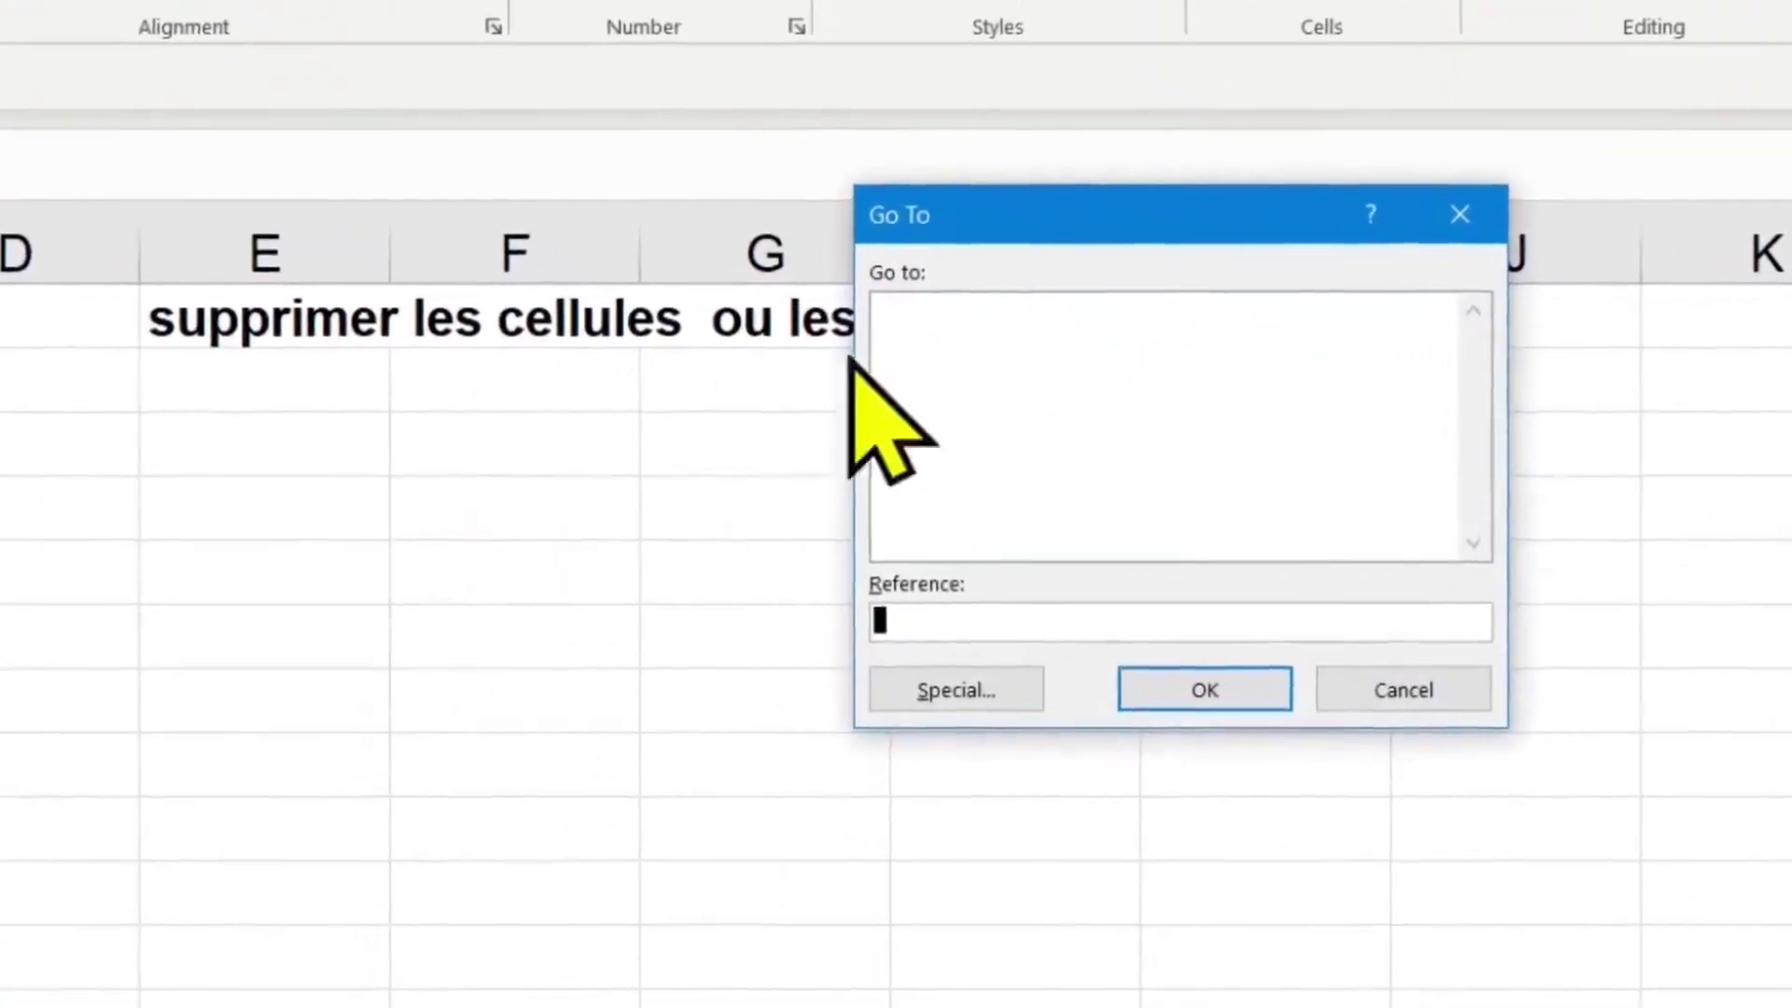
pyautogui.click(878, 737)
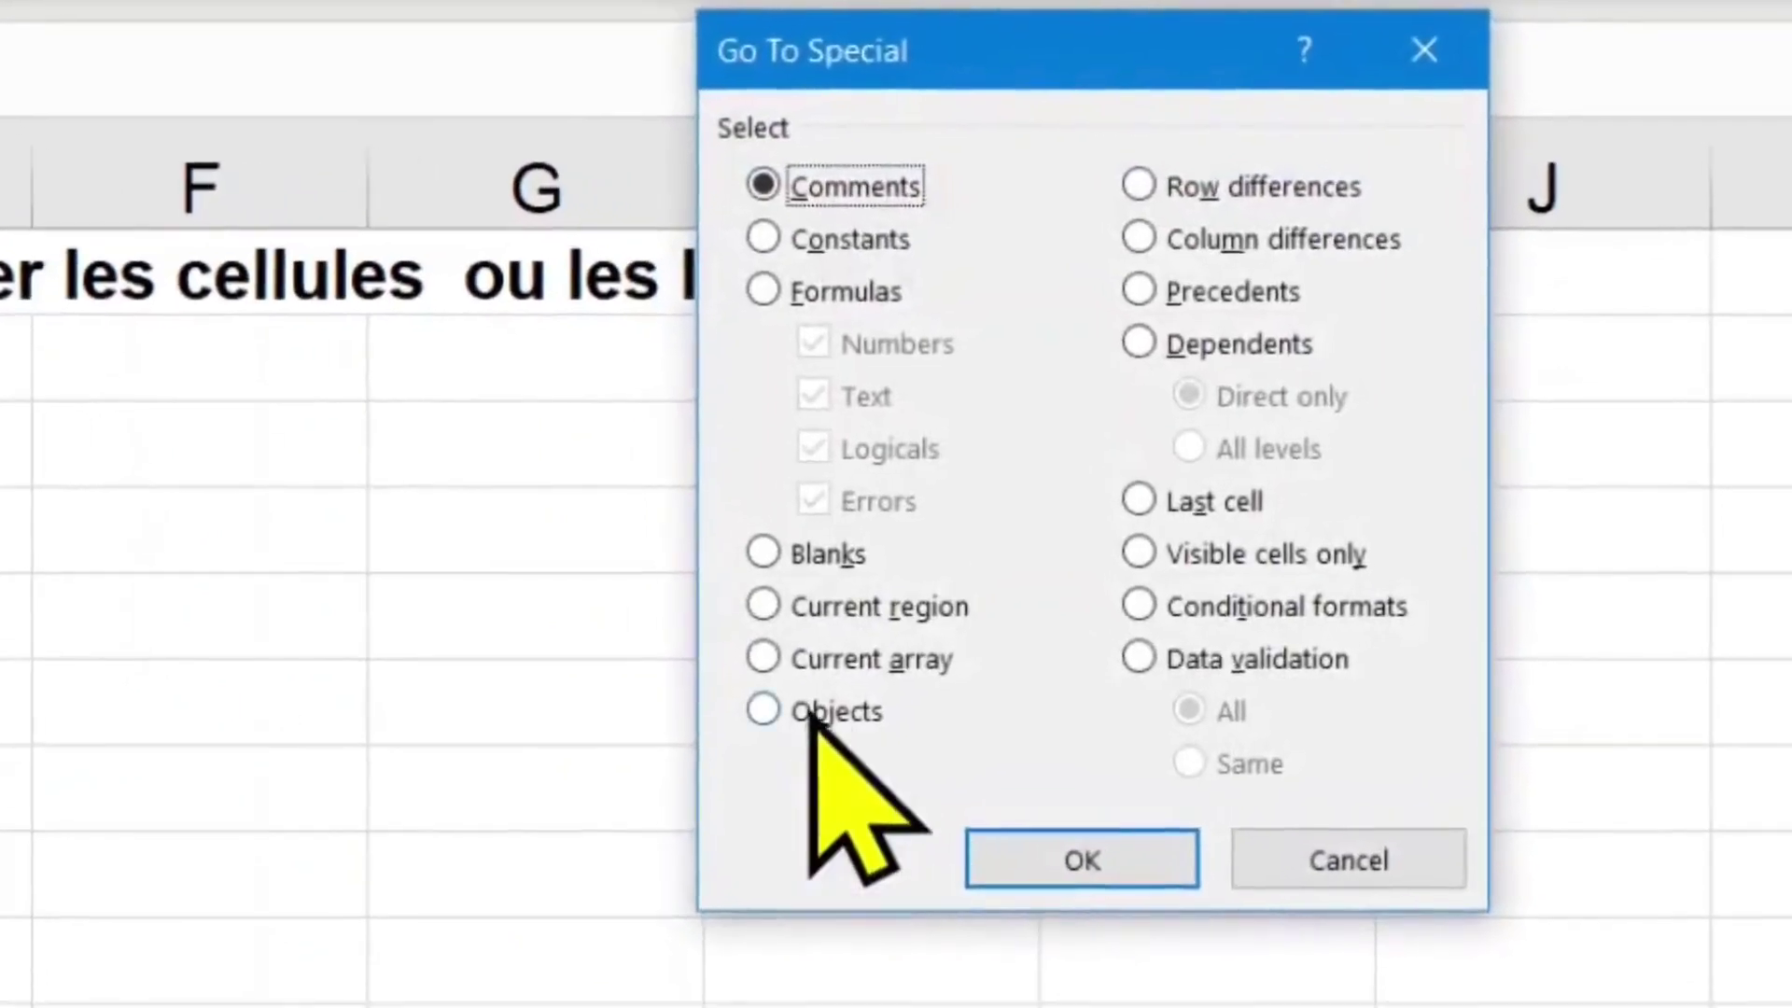
pyautogui.click(906, 545)
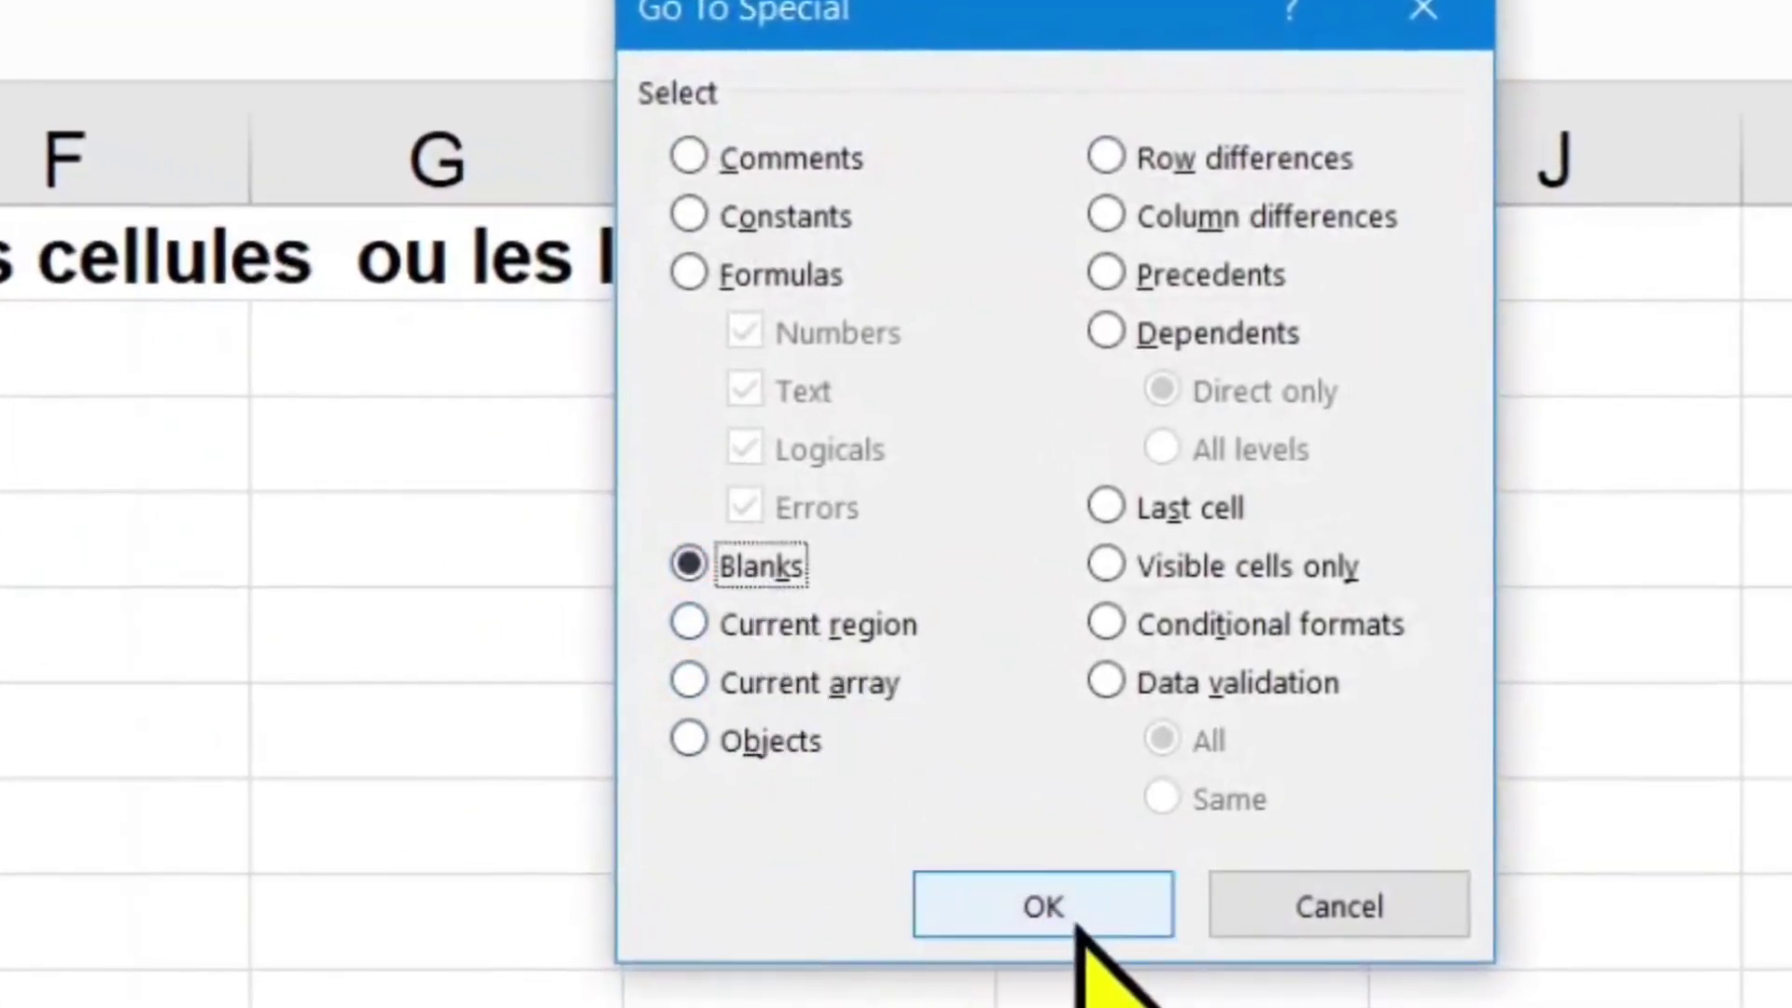
pyautogui.click(1072, 927)
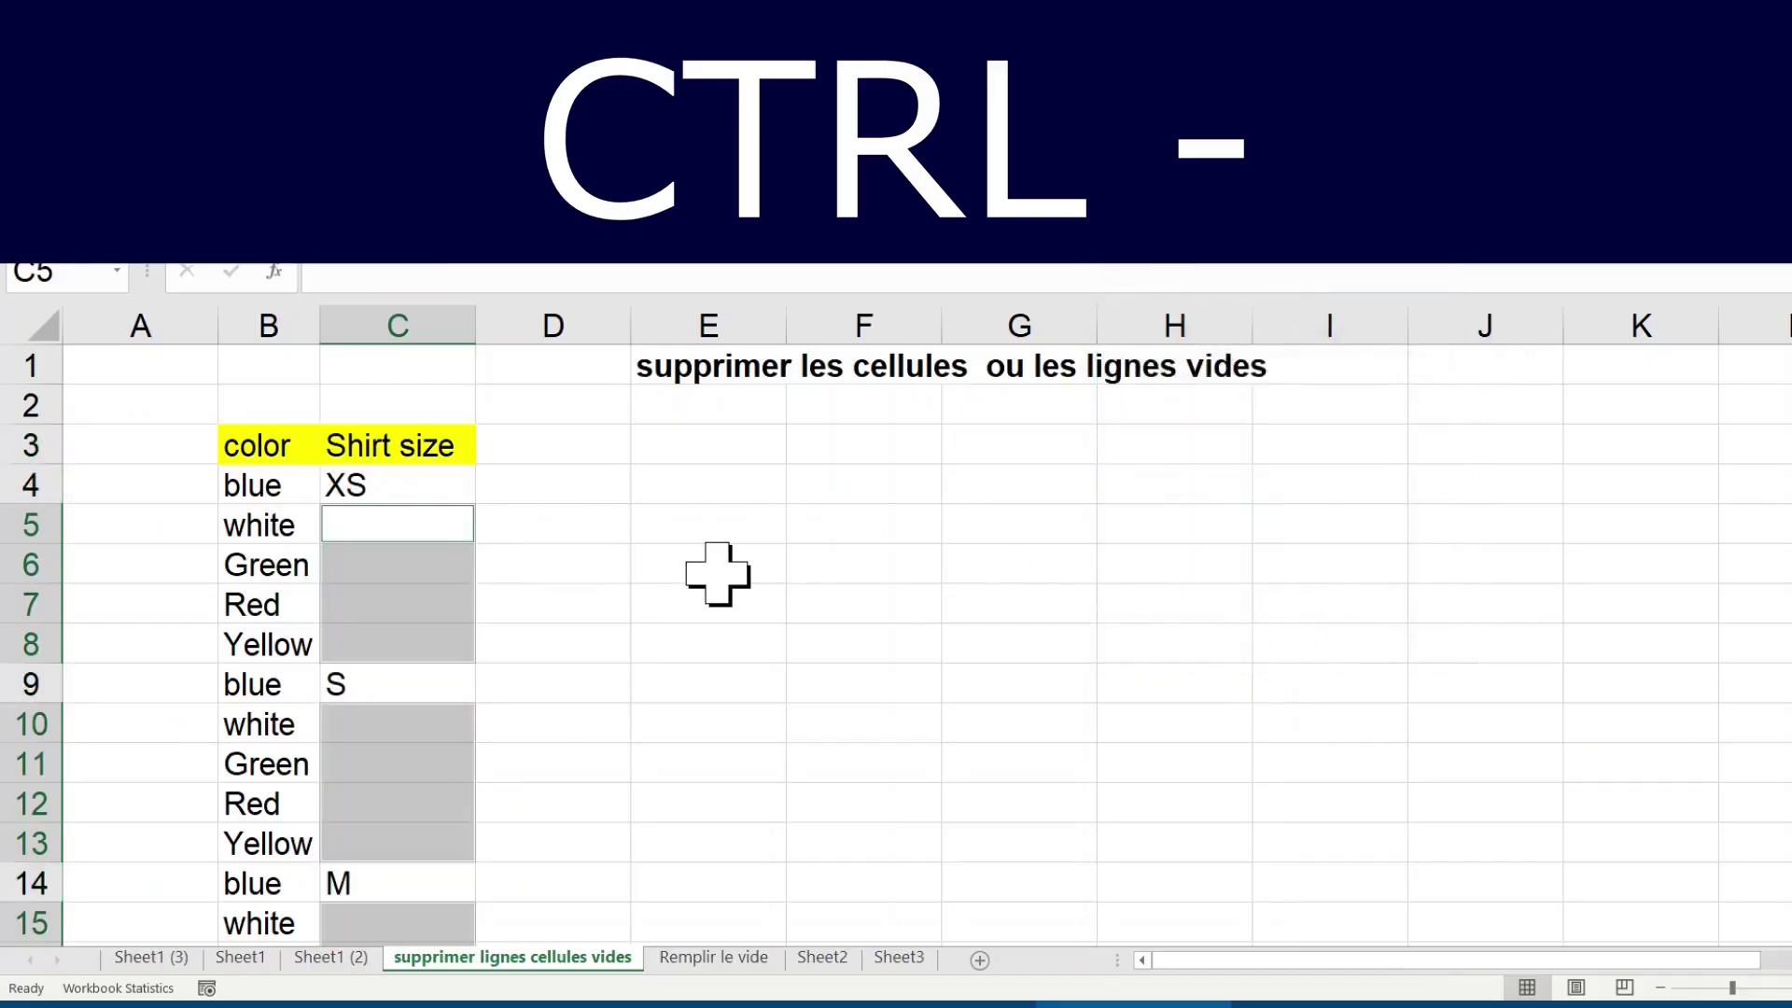
# Delete the selected blank Shirt size cells with cells shifted up, undo the deletion, and clear the selection.
pyautogui.hotkey('ctrl', '-')
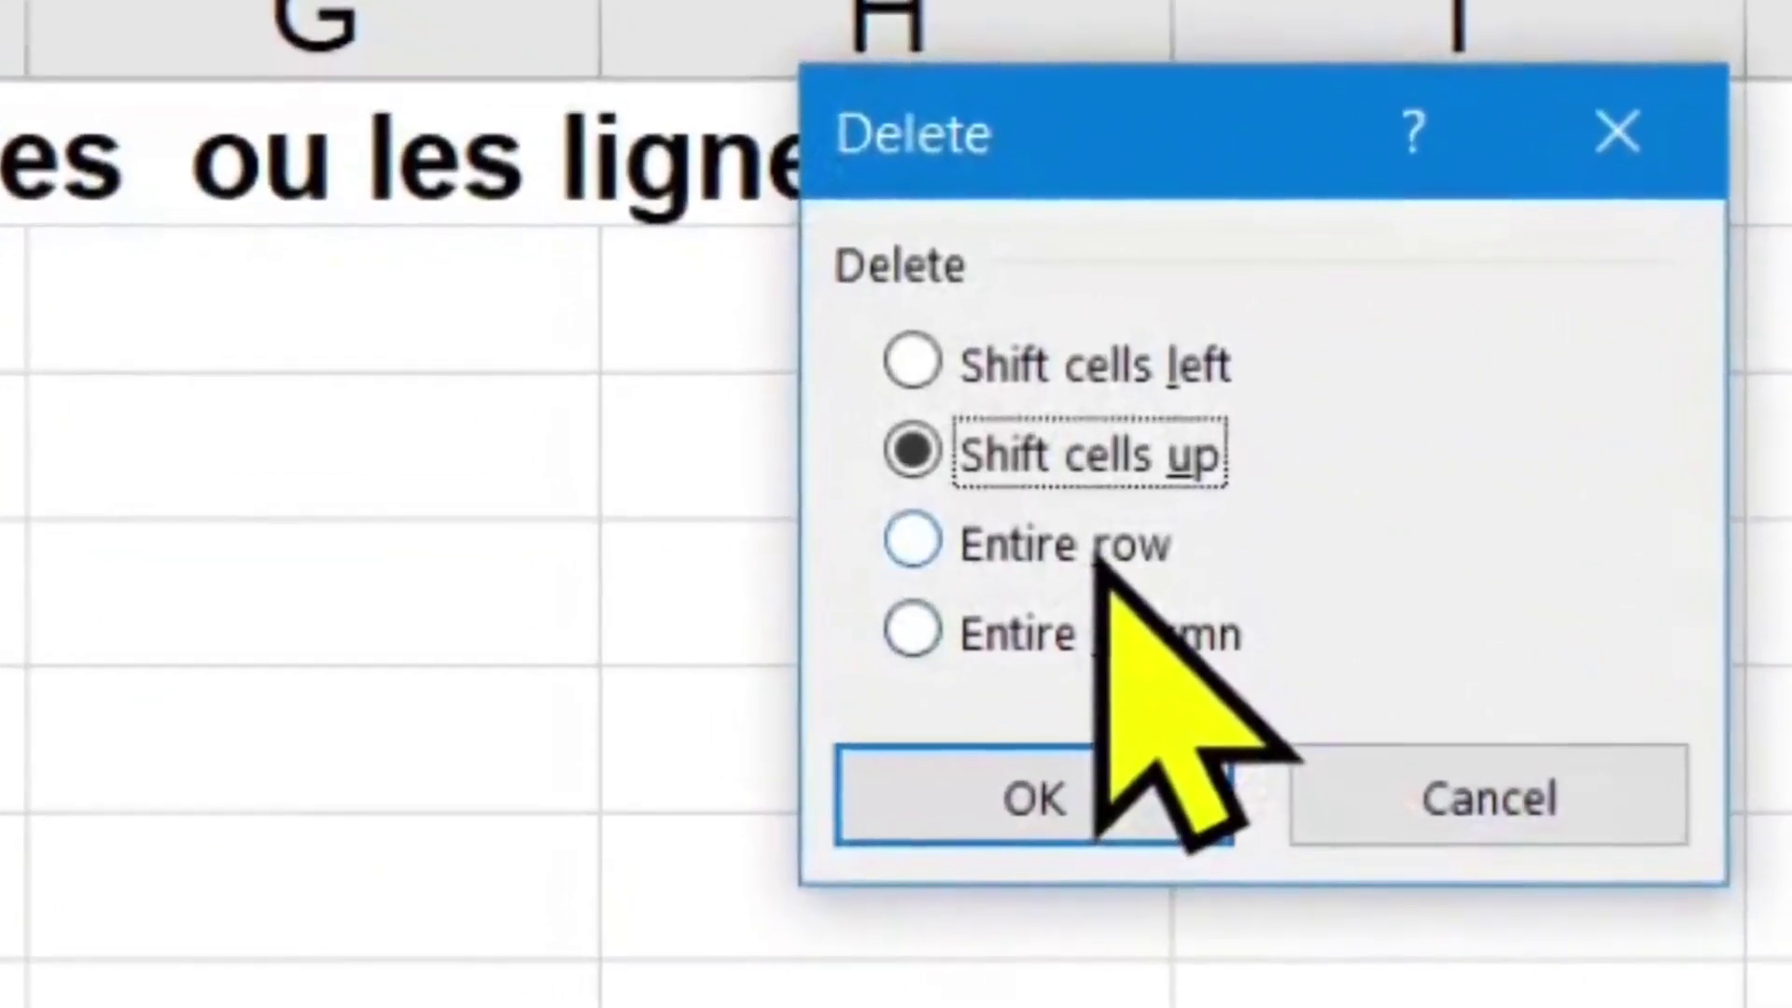
pyautogui.click(1073, 808)
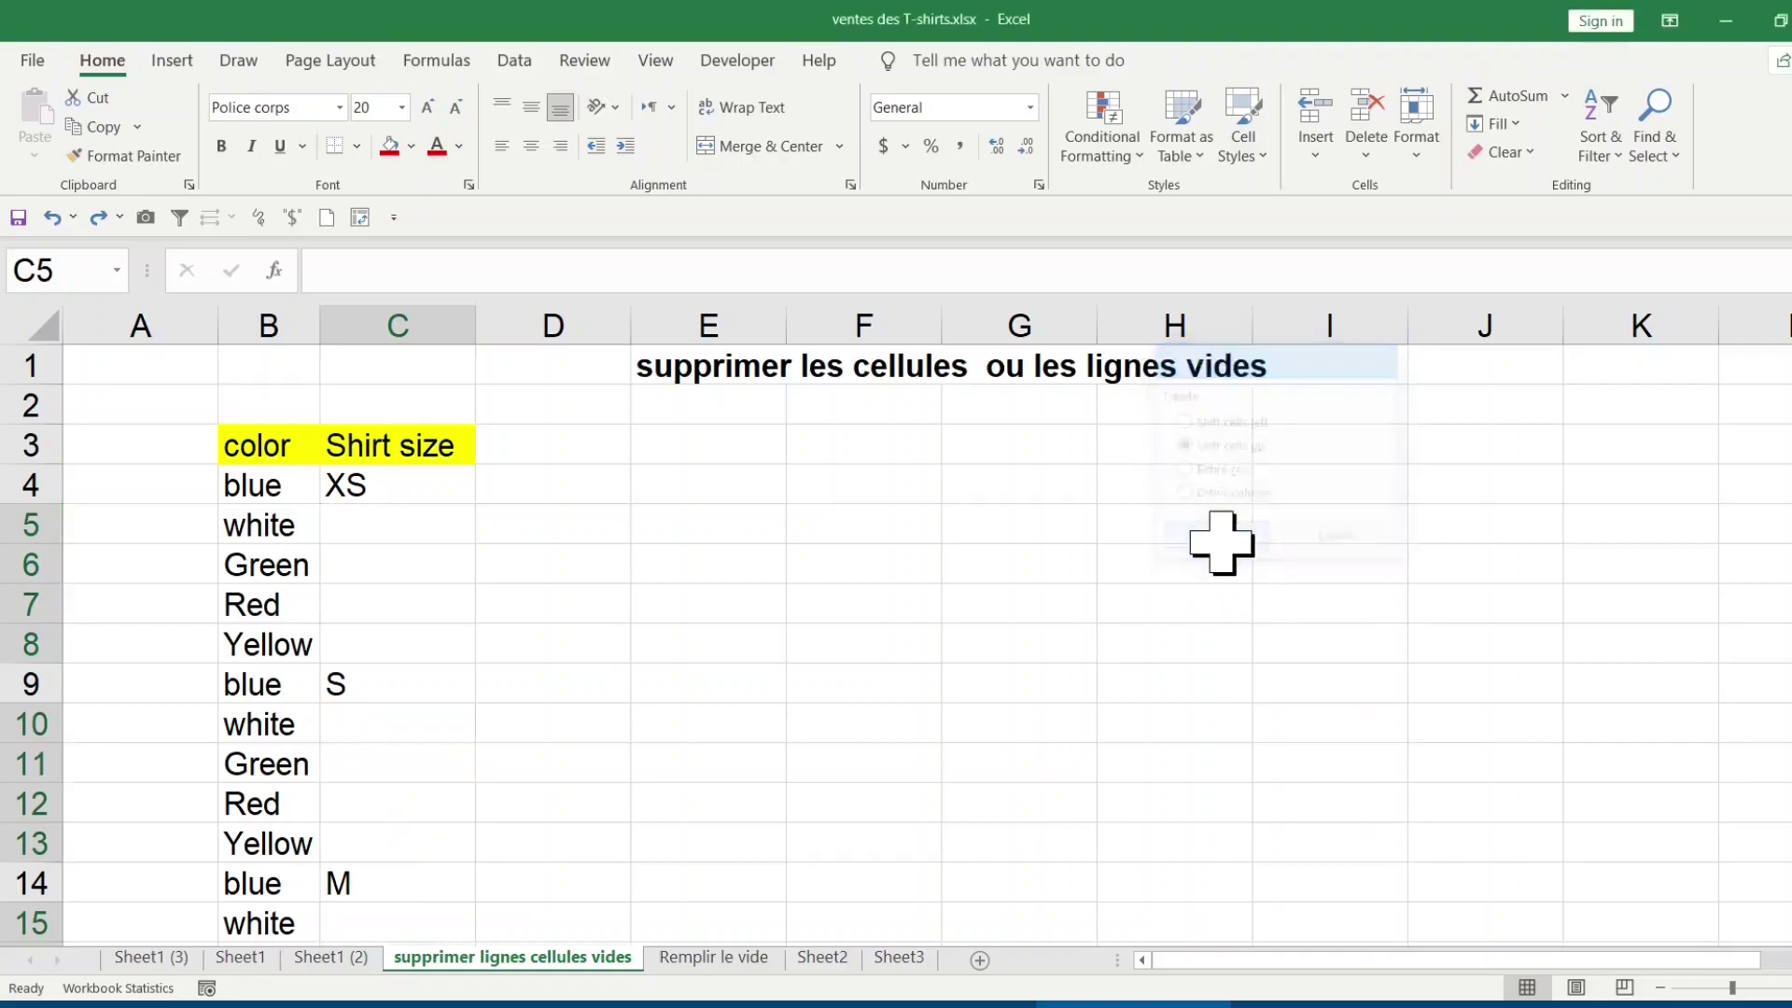
pyautogui.click(734, 634)
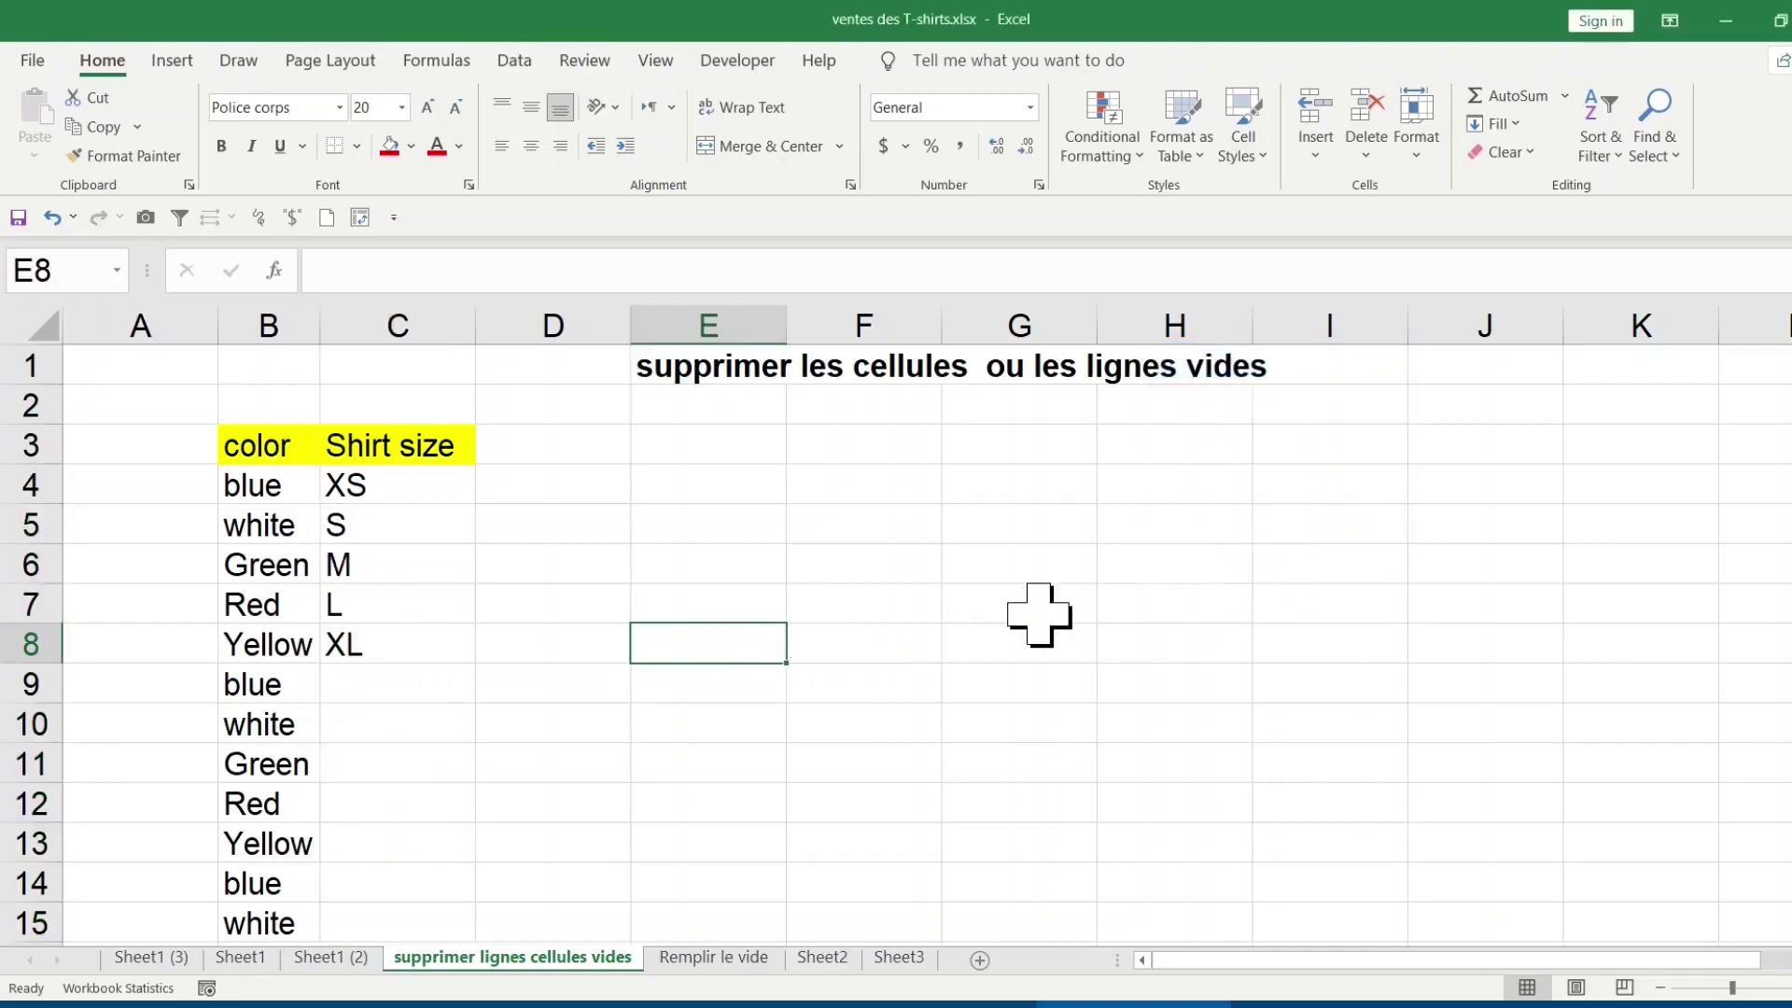
pyautogui.scroll(-4, 1040, 612)
pyautogui.scroll(4, 1040, 611)
pyautogui.hotkey('ctrl', 'z')
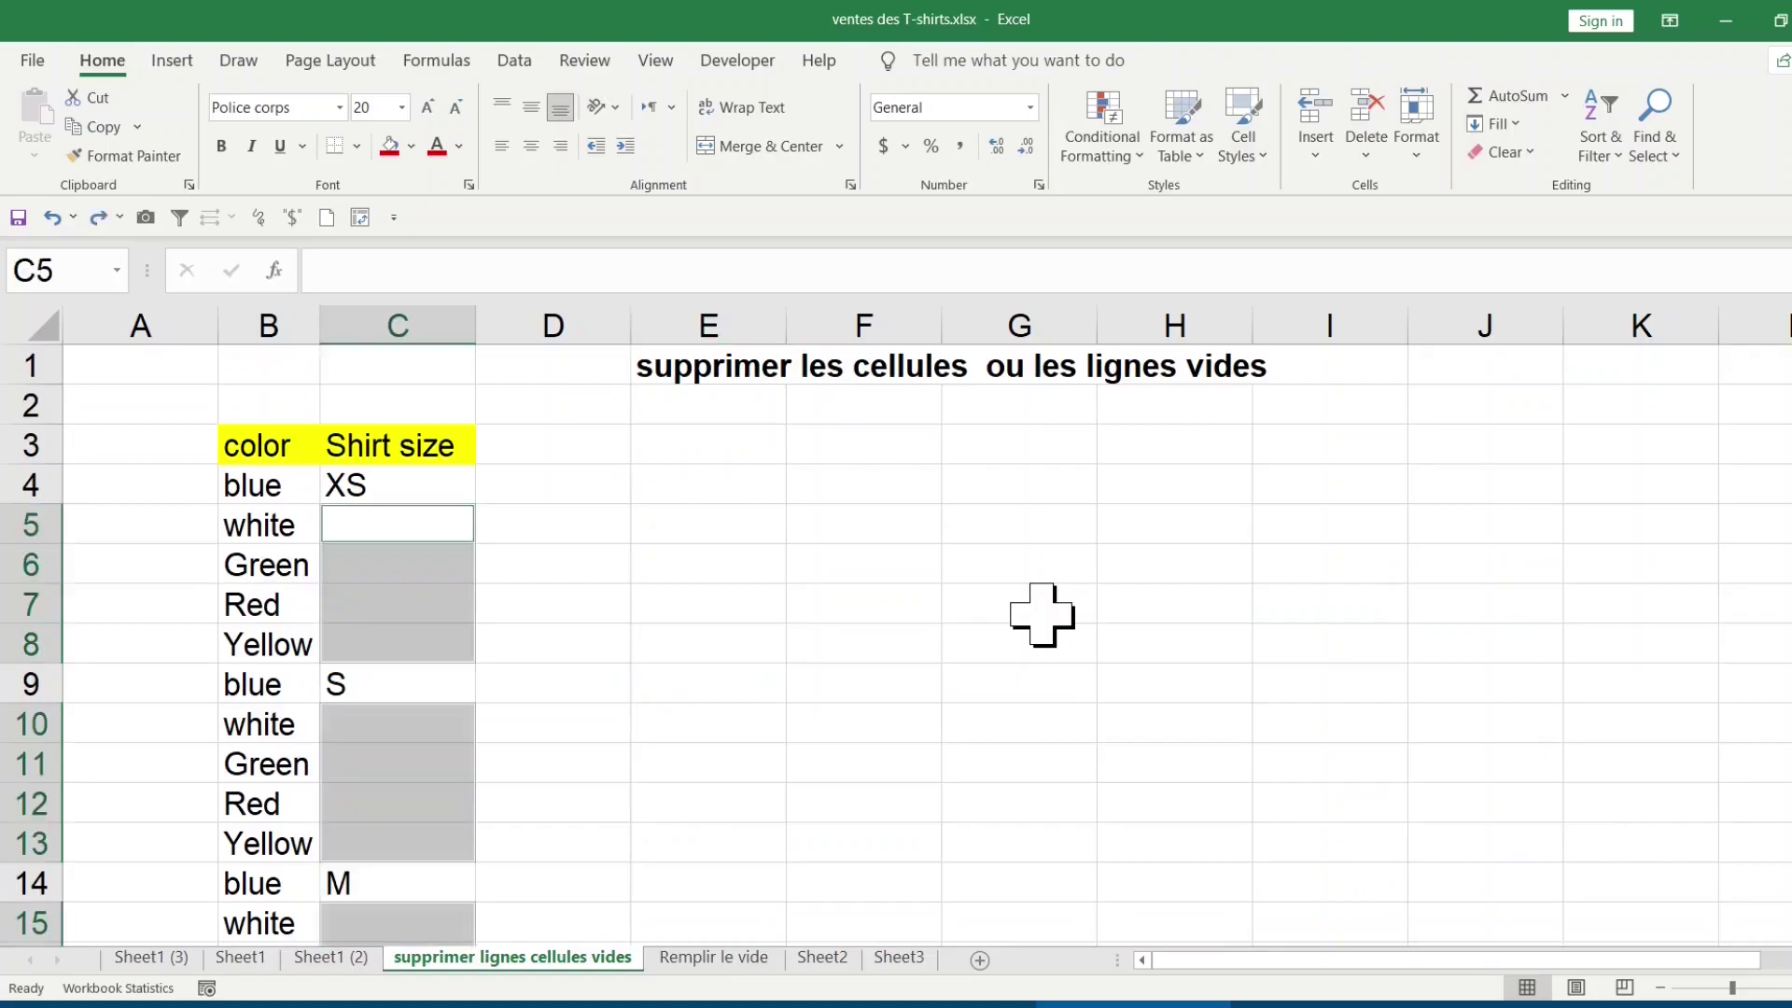
pyautogui.click(672, 530)
# Select the blank cells within the Shirt size range C4 to C28 using Go To Special with Blanks.
pyautogui.click(390, 482)
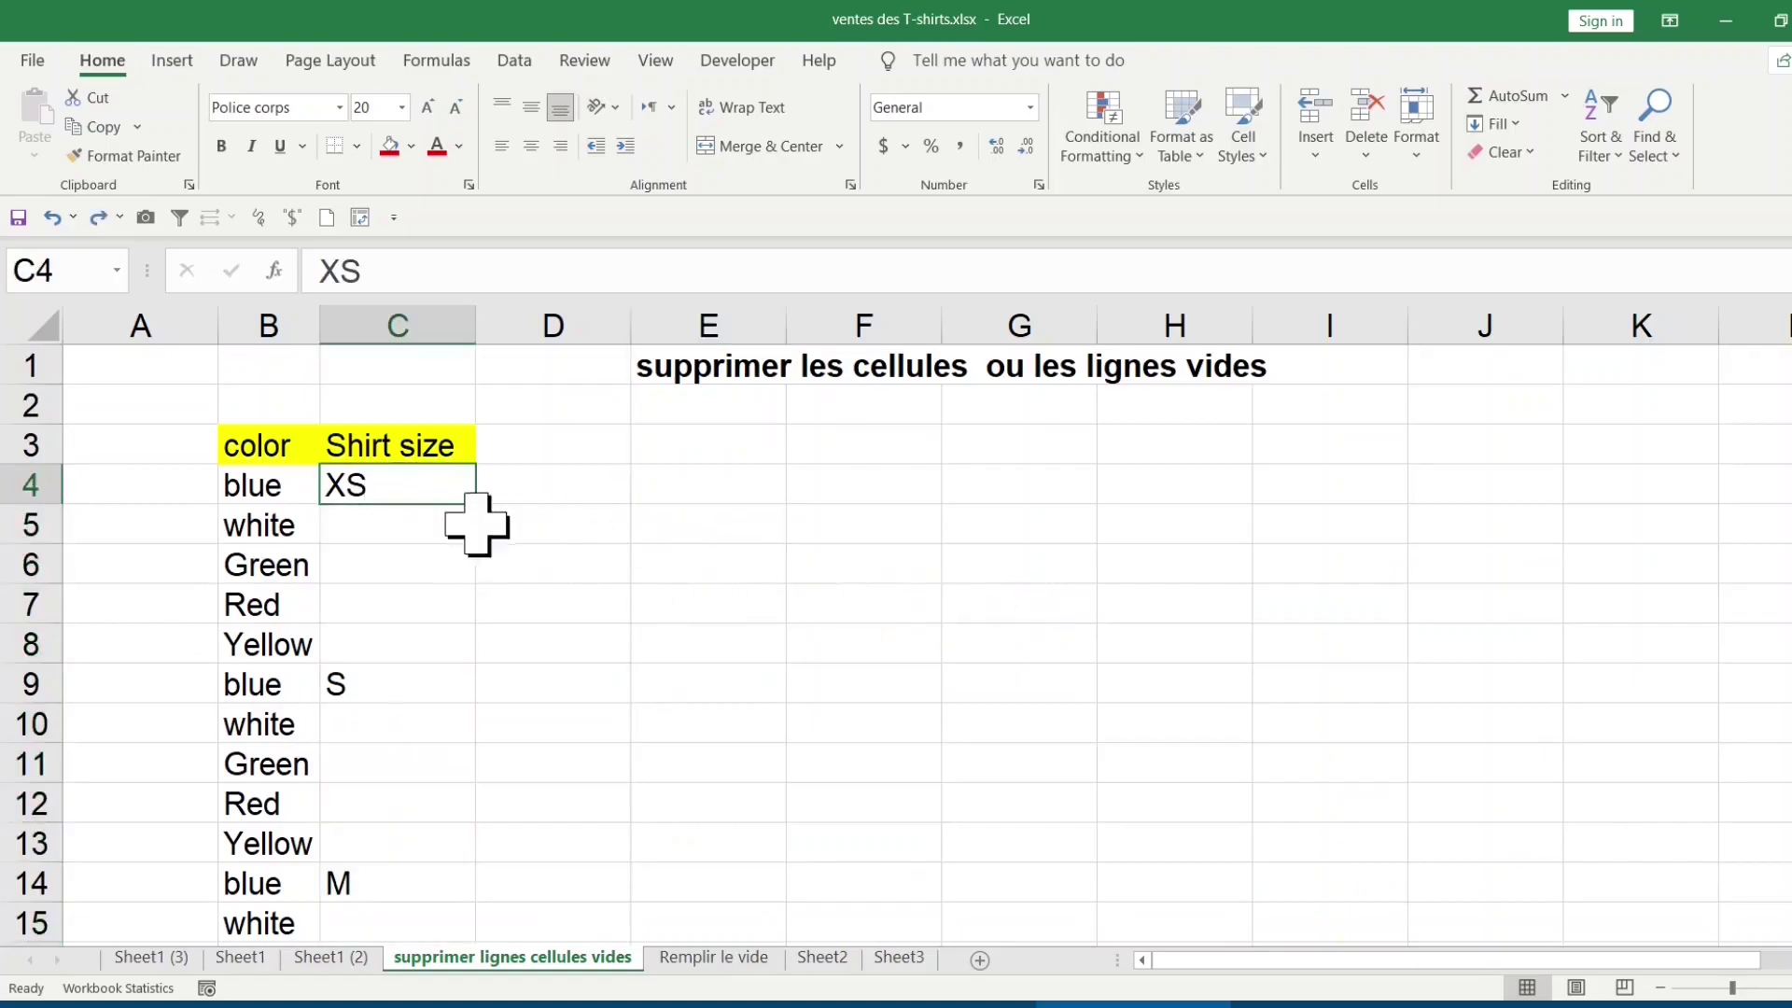
pyautogui.scroll(-6, 482, 552)
pyautogui.scroll(-3, 482, 552)
pyautogui.scroll(2, 483, 556)
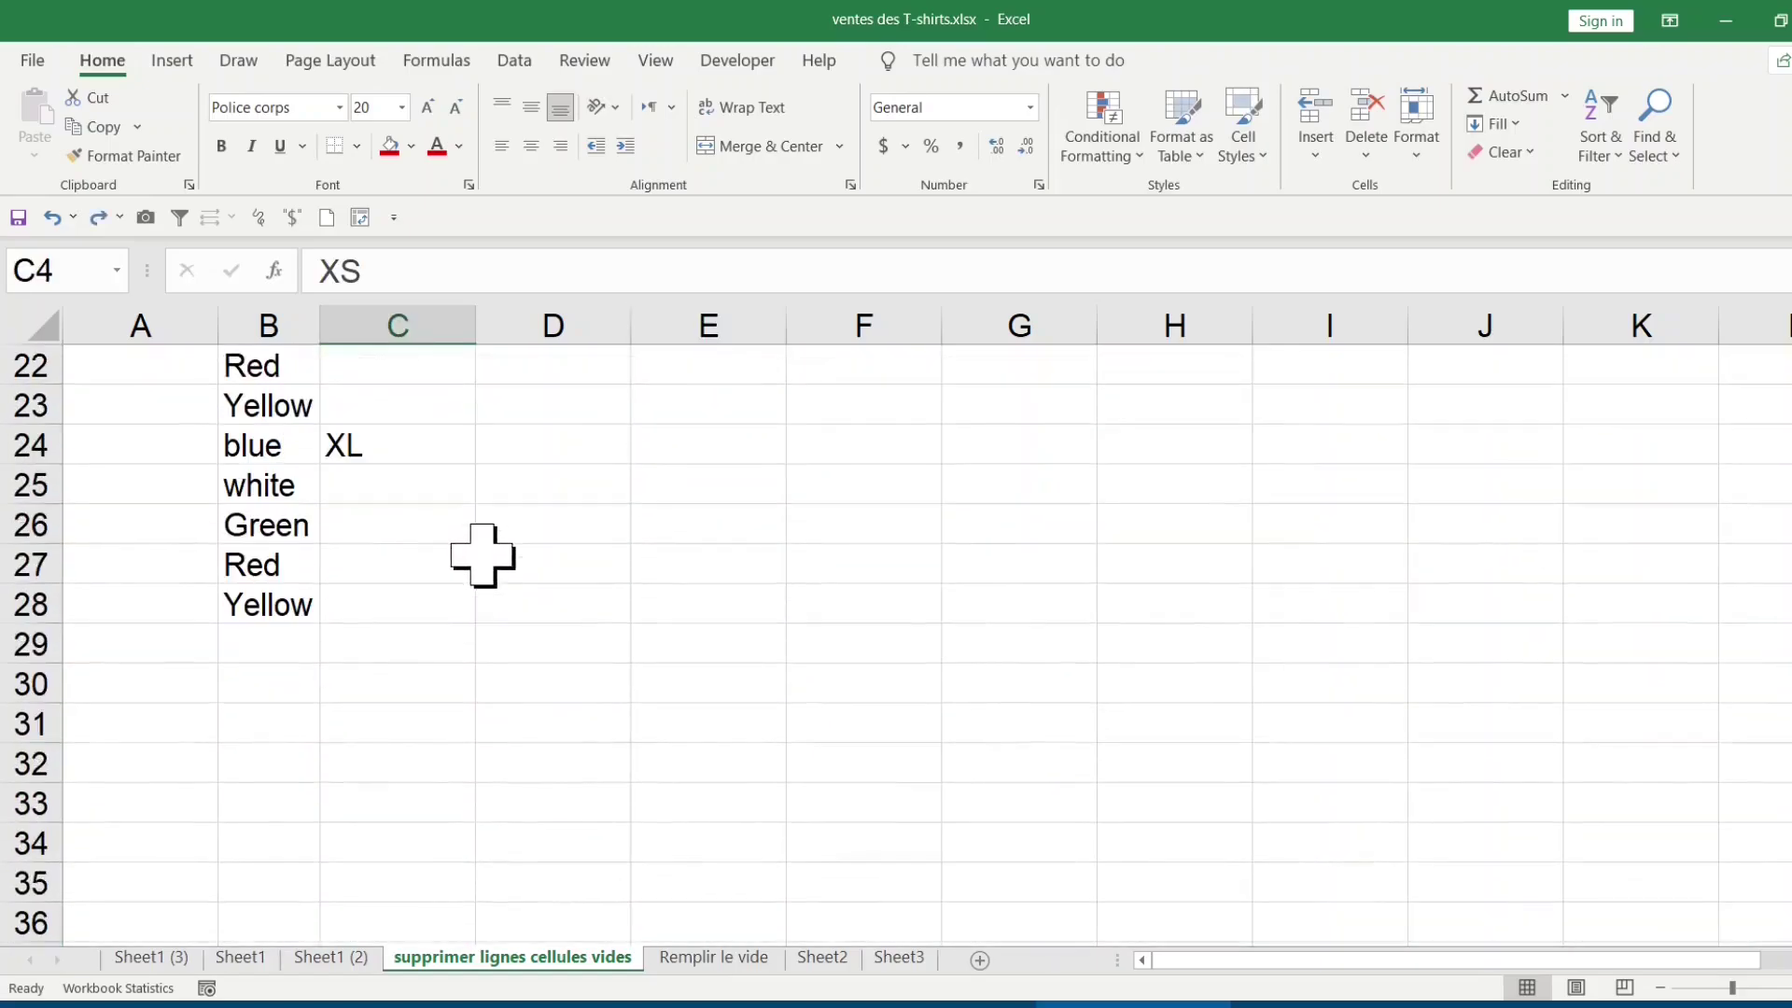
pyautogui.keyDown('shift'); pyautogui.click(413, 613); pyautogui.keyUp('shift')
pyautogui.scroll(5, 716, 591)
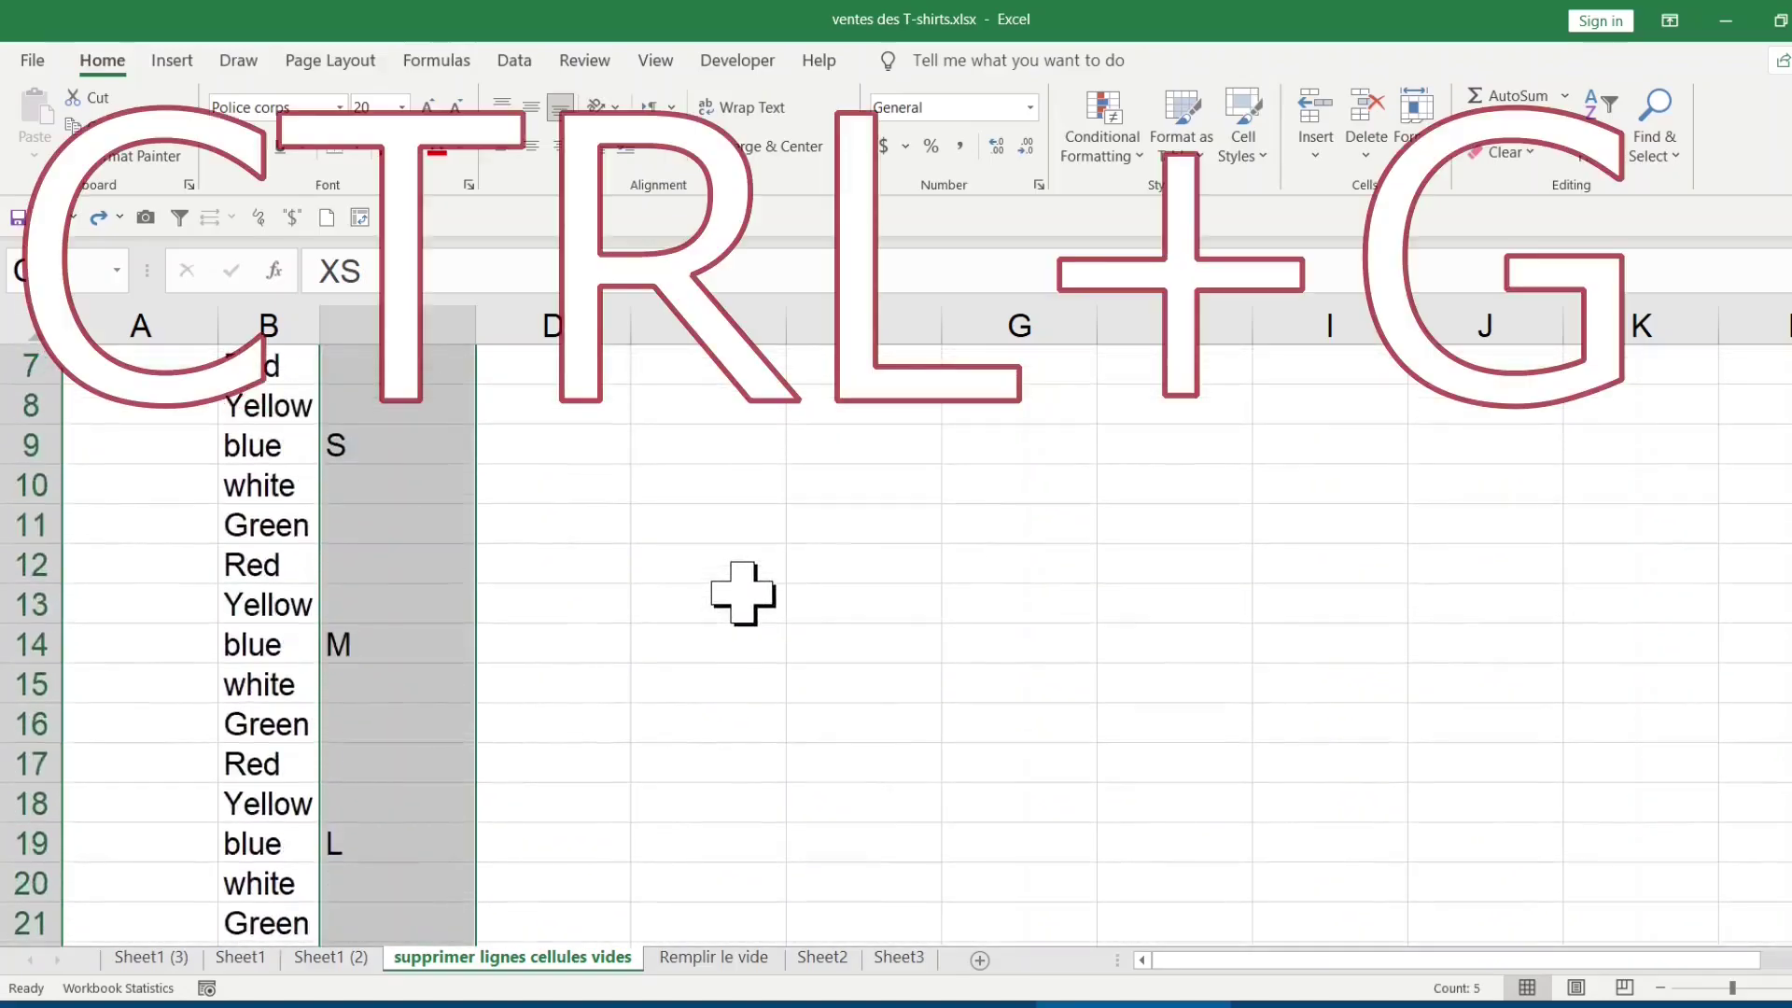
pyautogui.scroll(2, 742, 594)
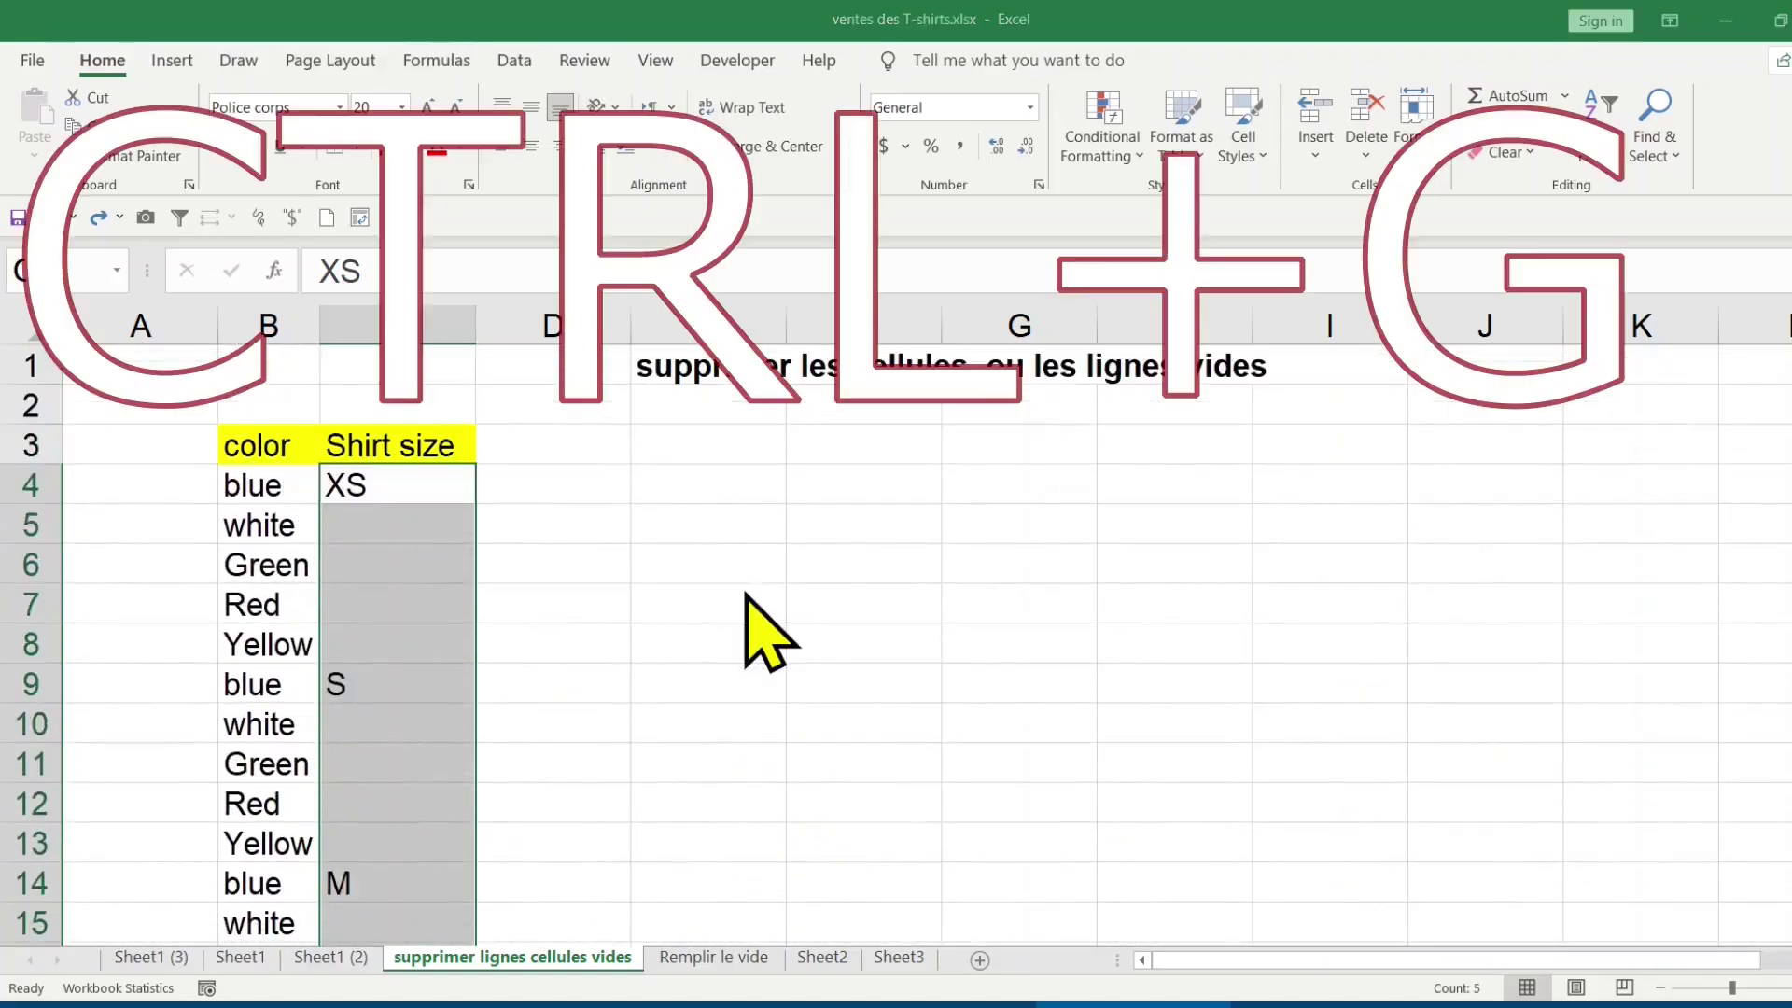
pyautogui.hotkey('ctrl', 'g')
pyautogui.click(1126, 600)
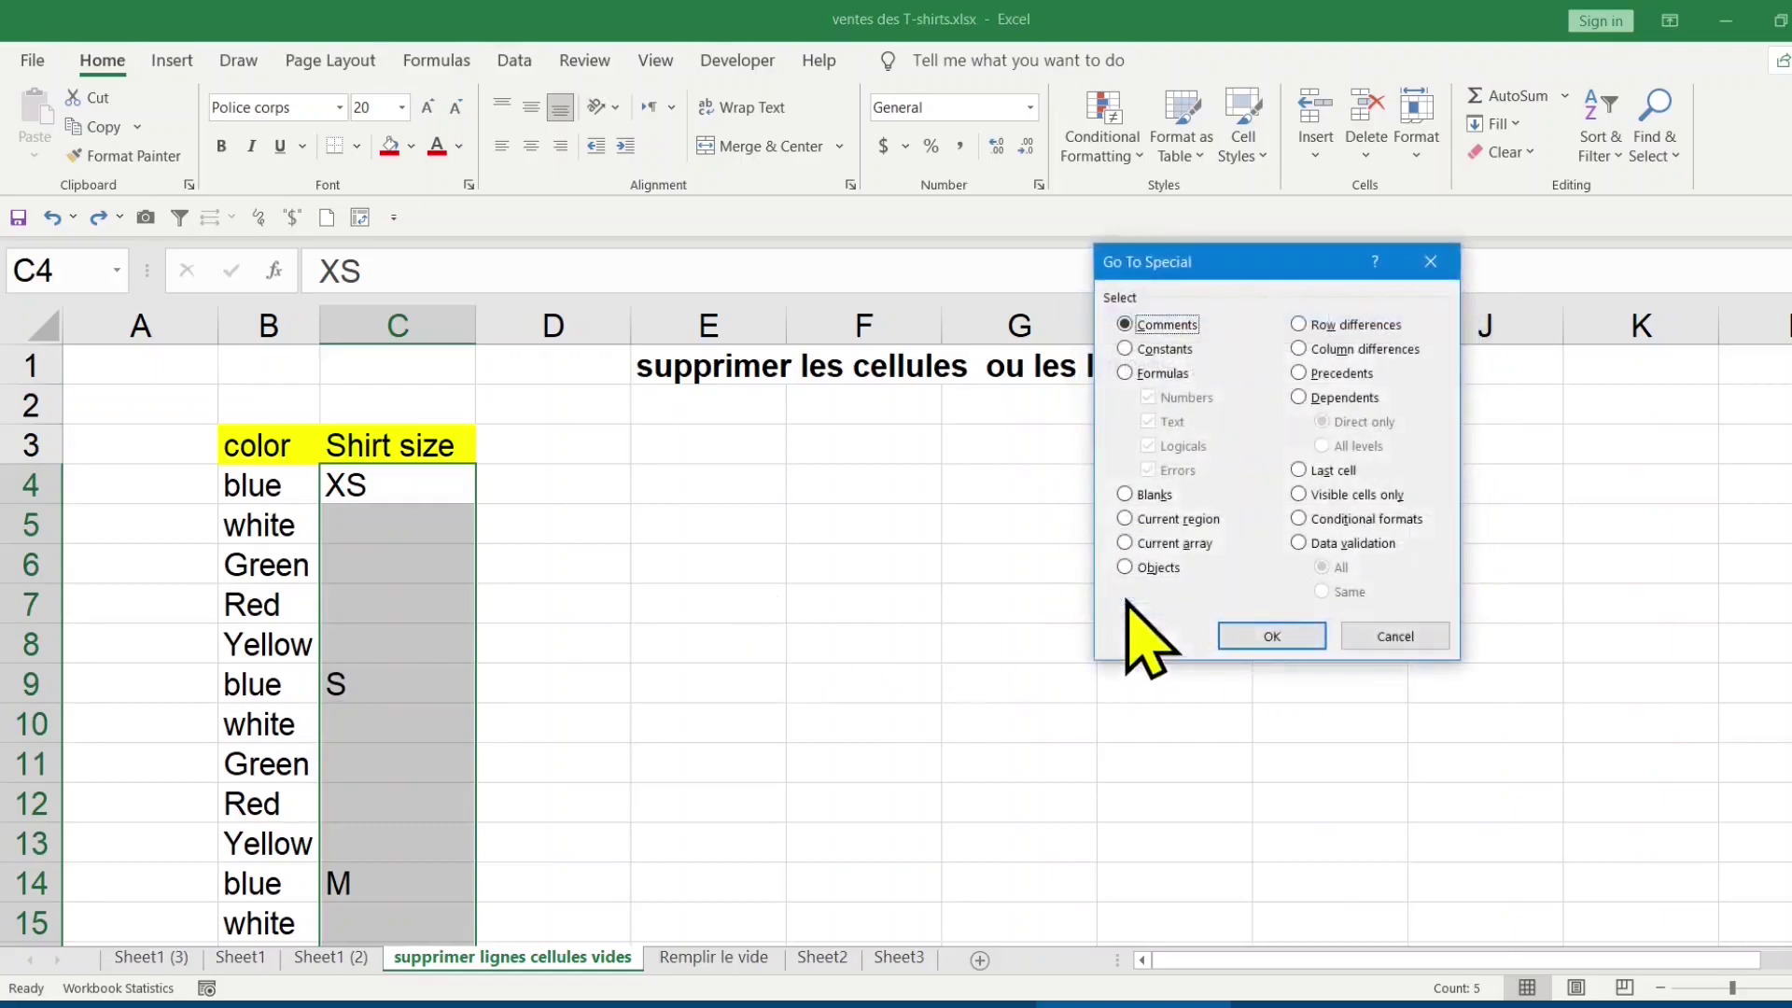
pyautogui.click(1154, 494)
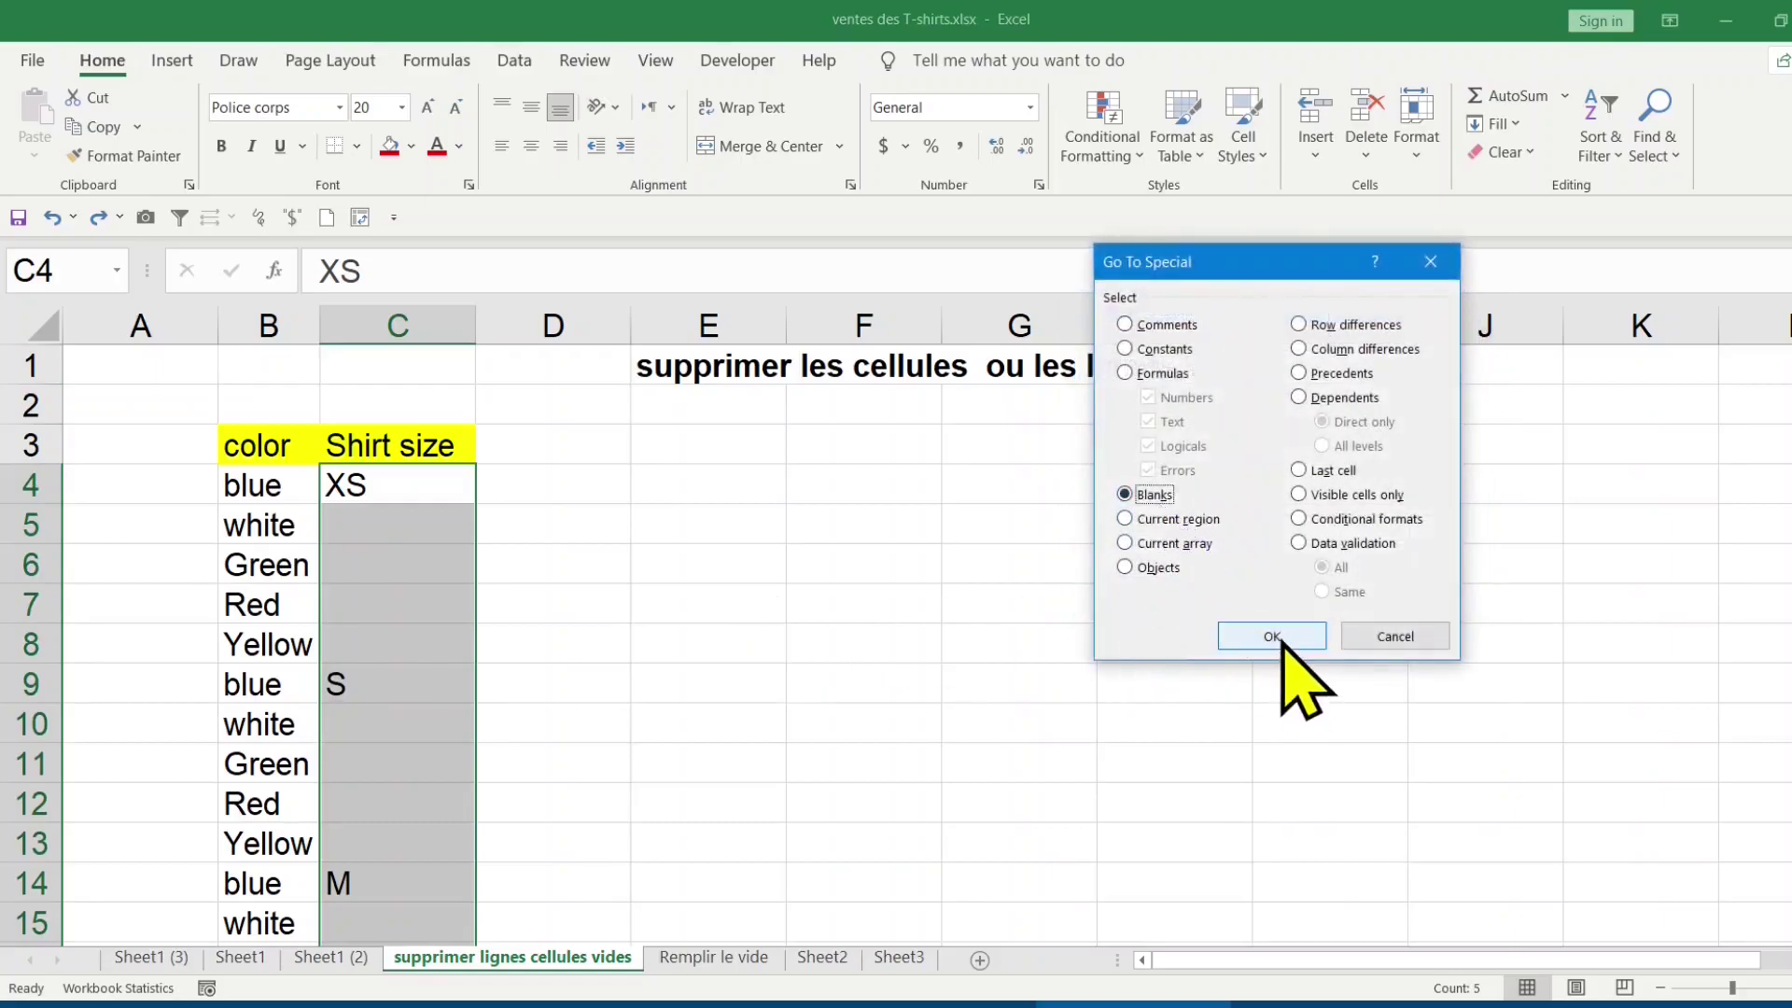
pyautogui.click(1271, 636)
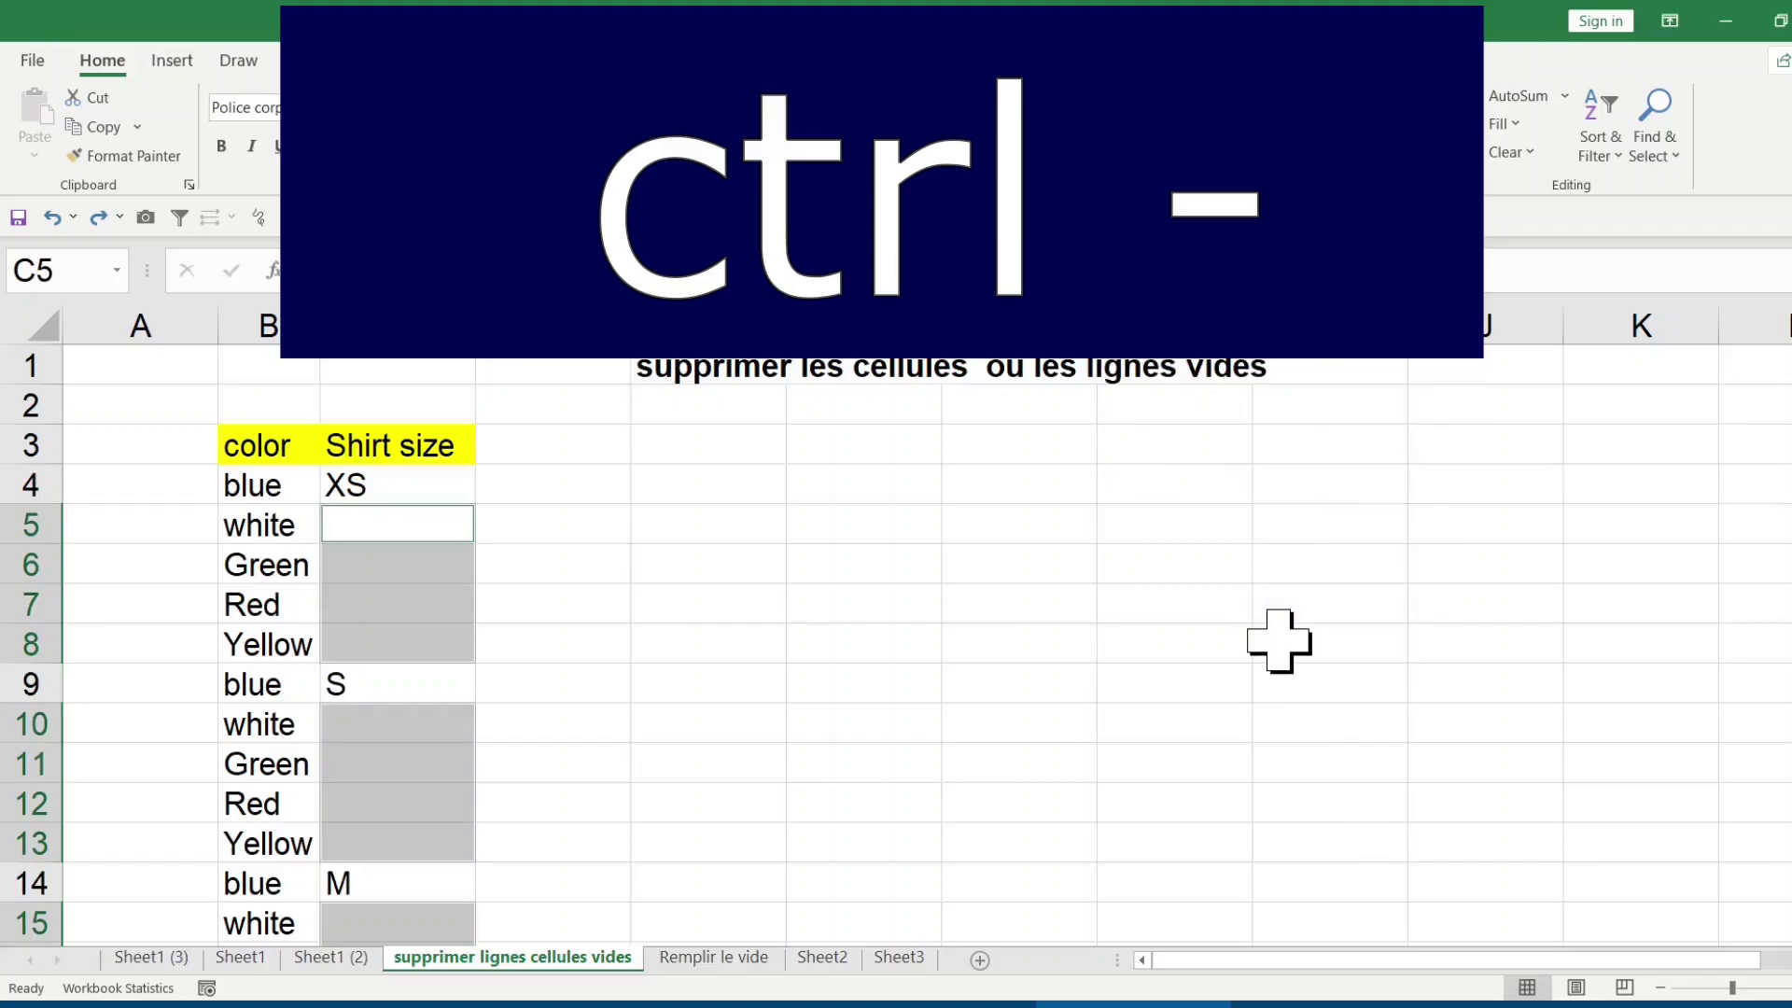
# Delete the entire rows of the selected blank Shirt size cells, and deselect the range.
pyautogui.hotkey('ctrl', '-')
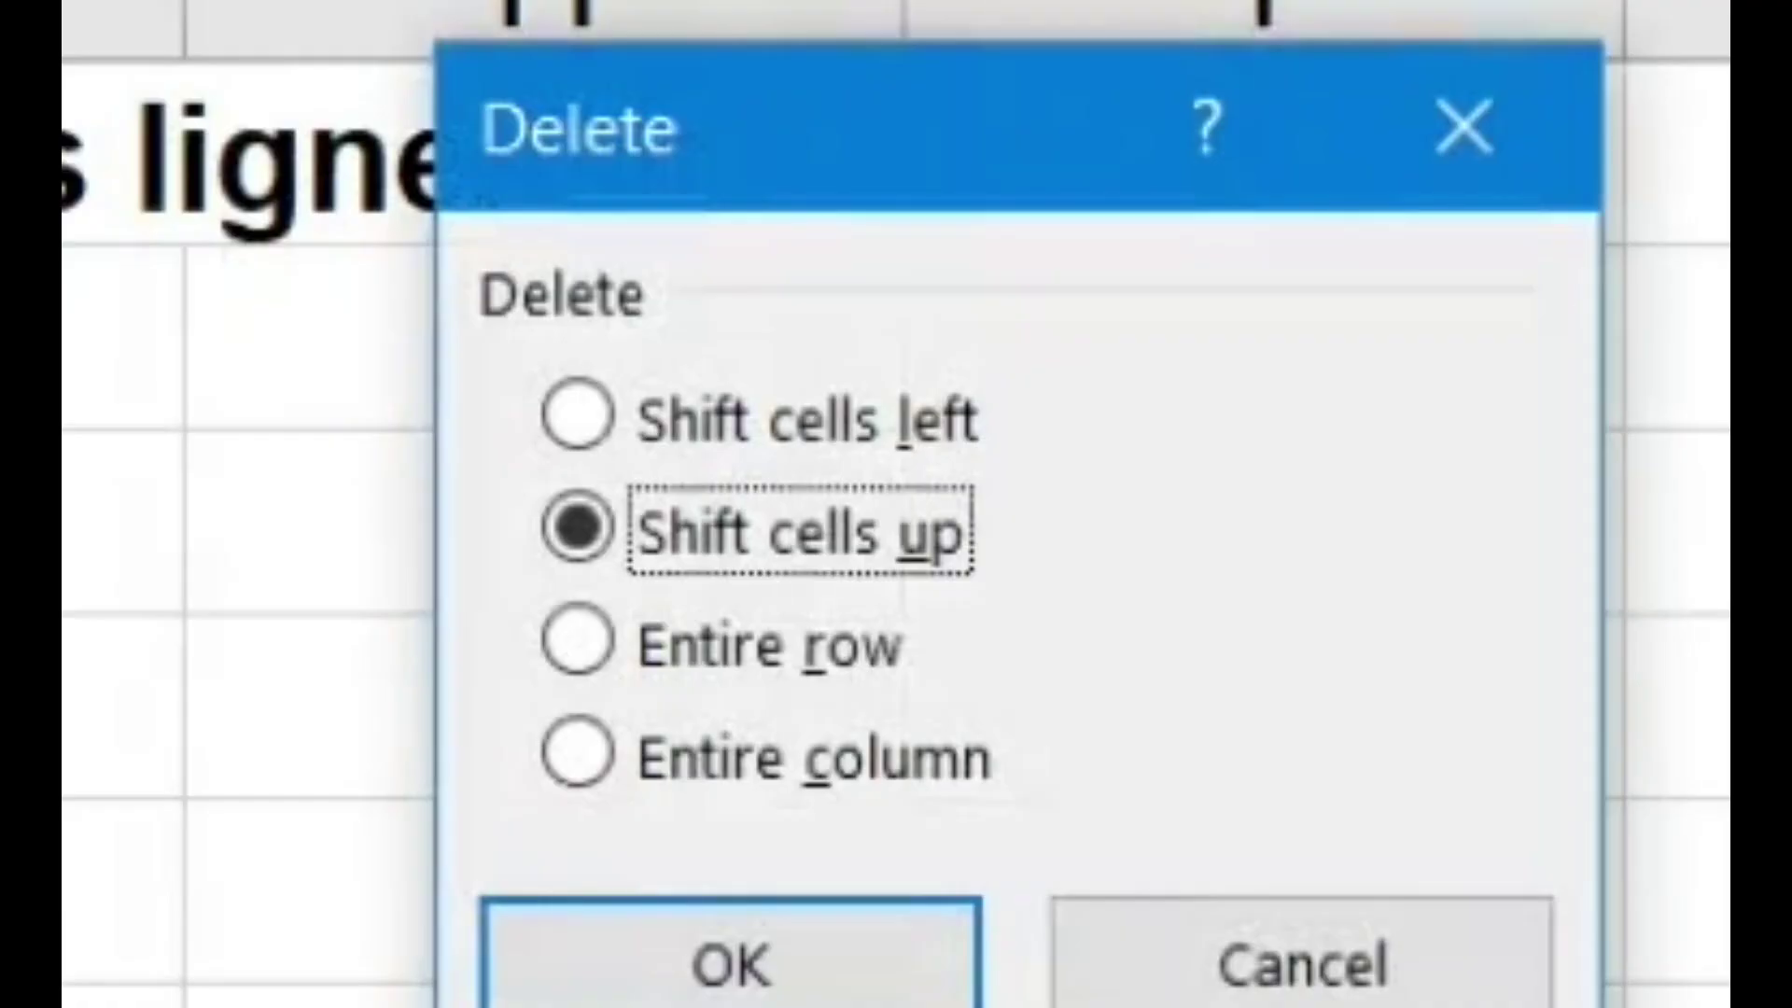
pyautogui.click(670, 675)
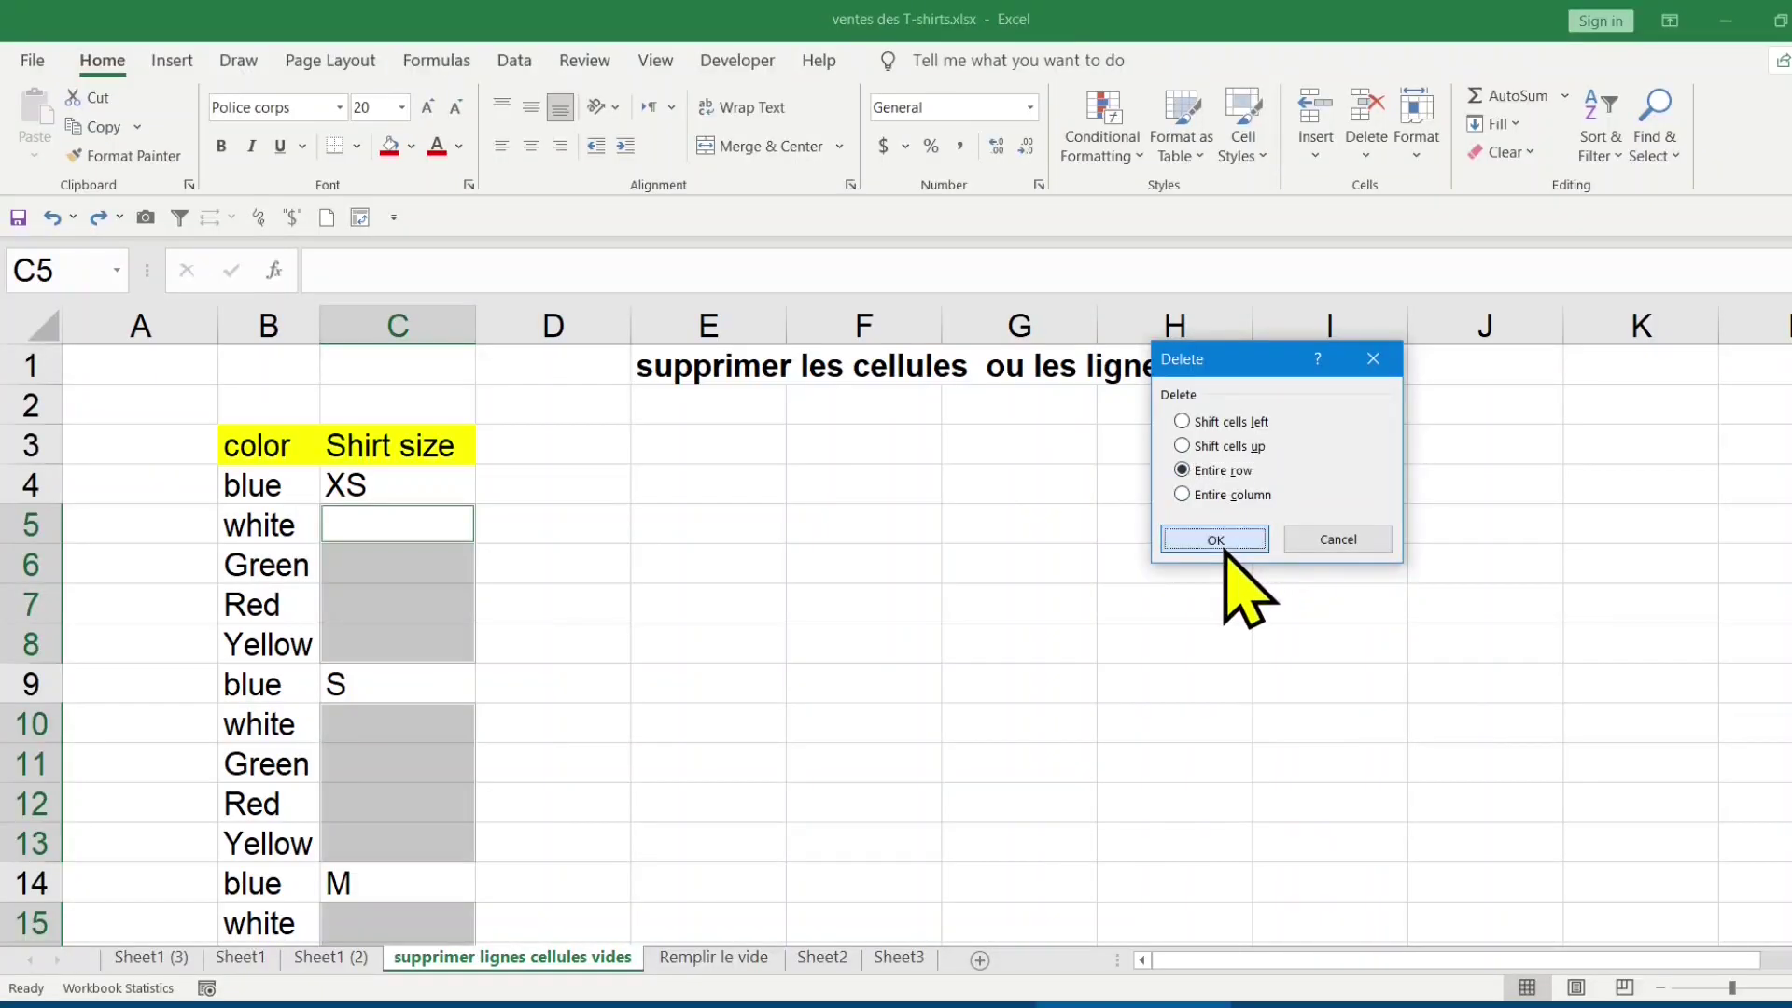
pyautogui.click(1216, 540)
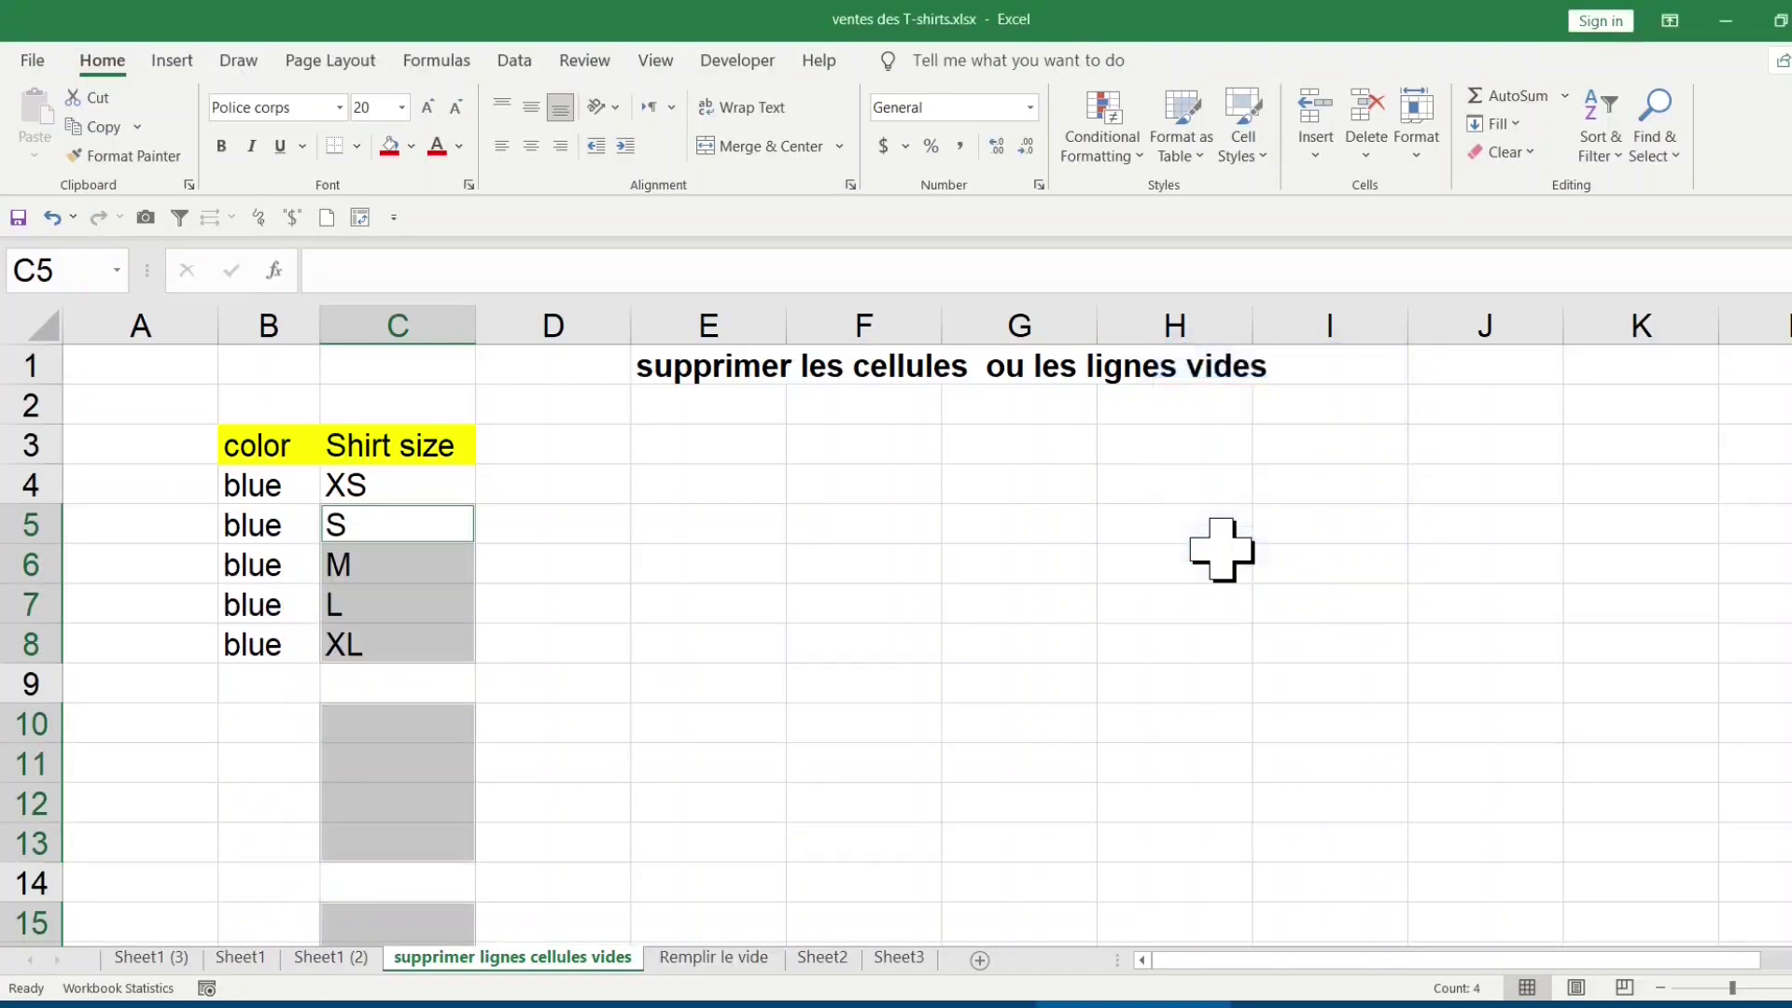
pyautogui.click(1087, 537)
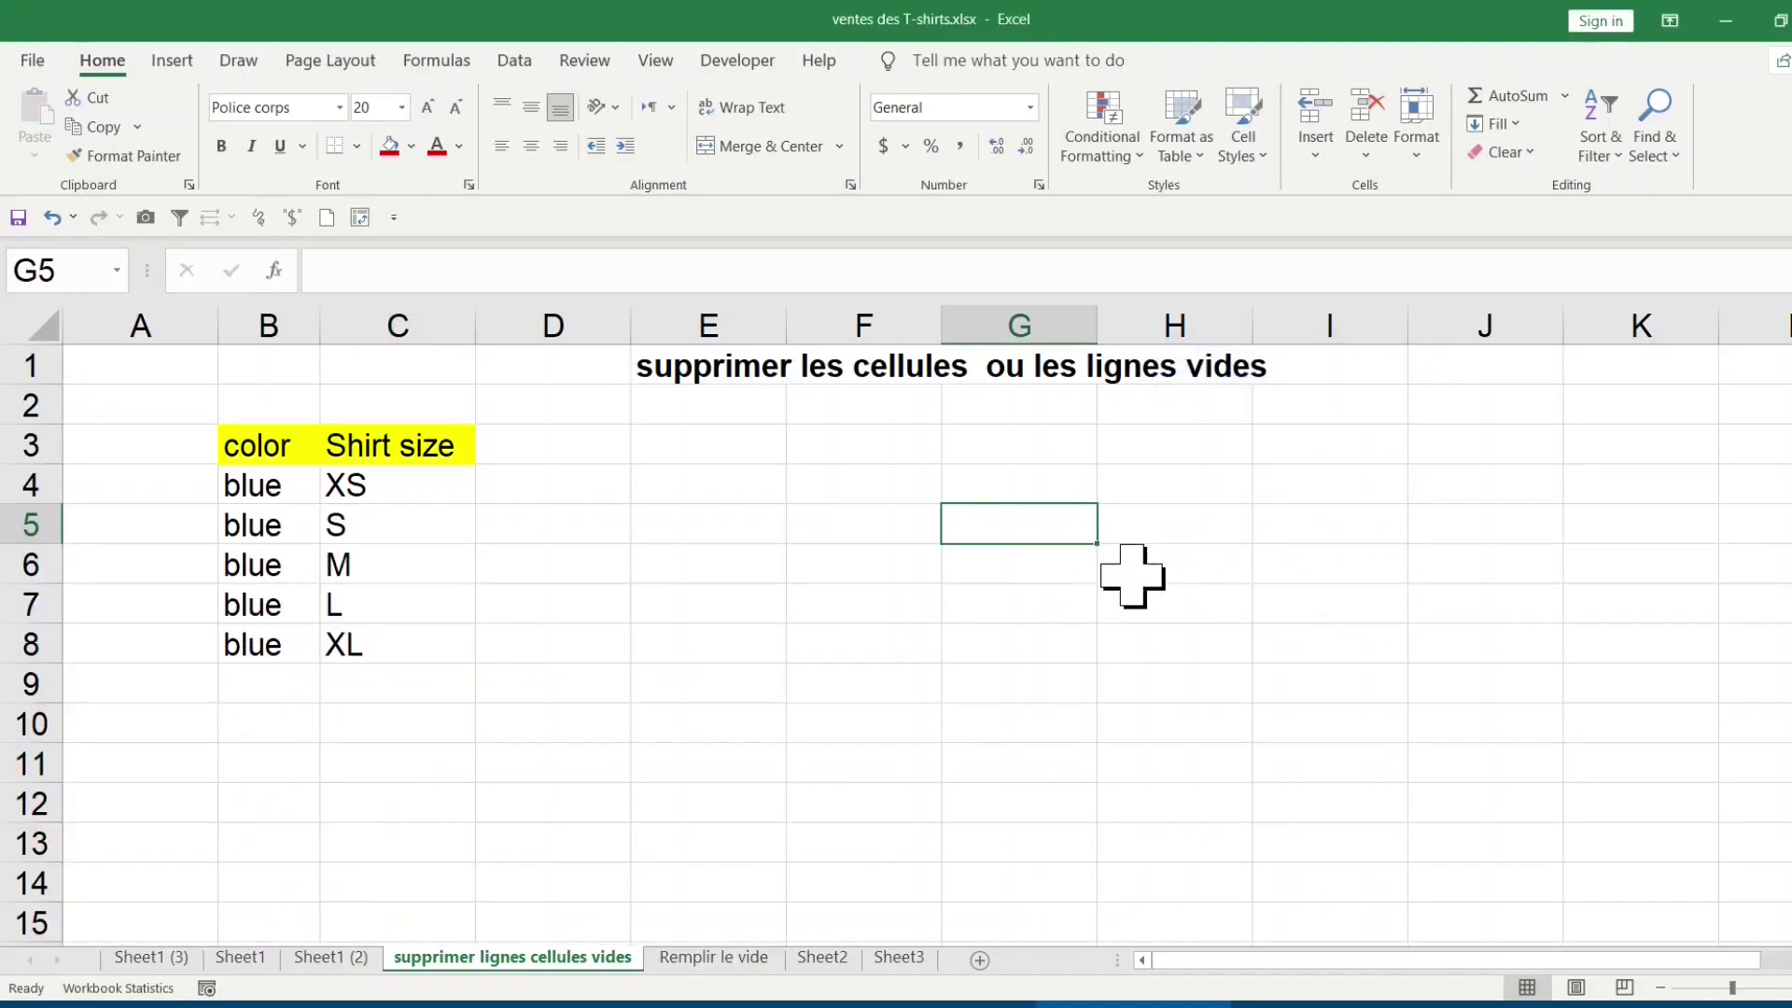
# Select the whole color and Shirt size table from B3 to C28, including the headers, and collapse the ribbon.
pyautogui.scroll(-7, 1131, 574)
pyautogui.click(268, 485)
pyautogui.click(436, 602)
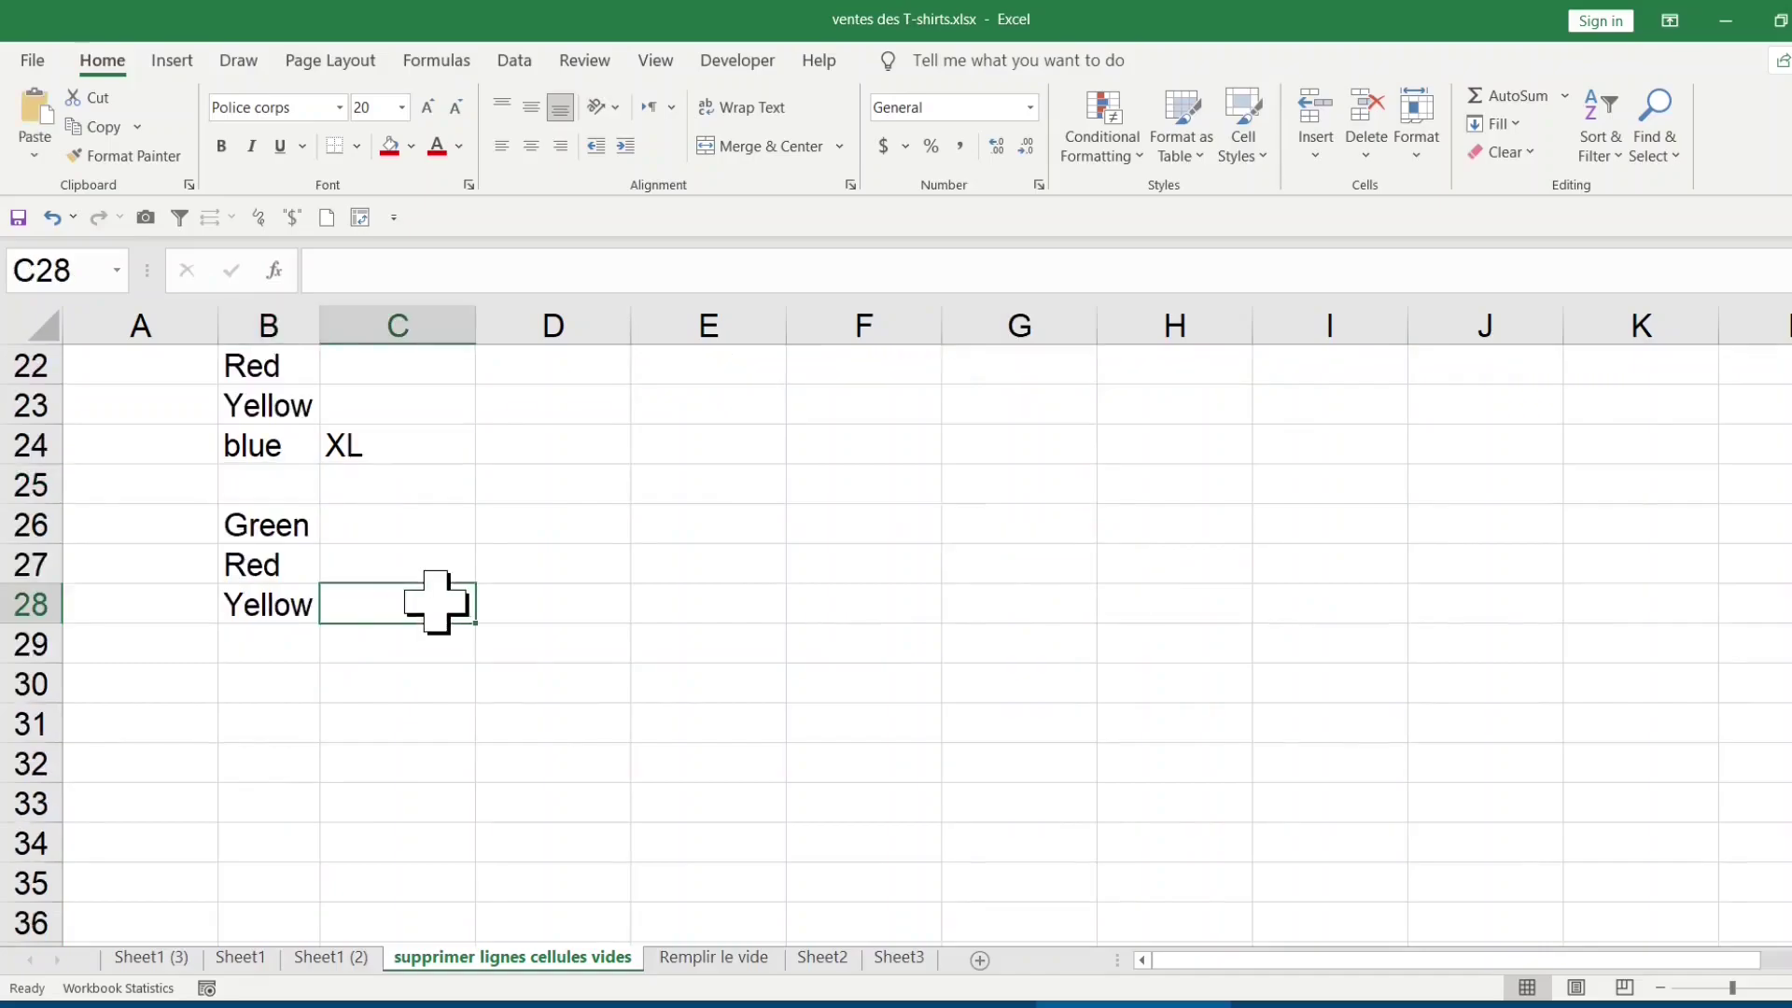
pyautogui.keyDown('shift'); pyautogui.click(304, 600); pyautogui.keyUp('shift')
pyautogui.scroll(7, 467, 528)
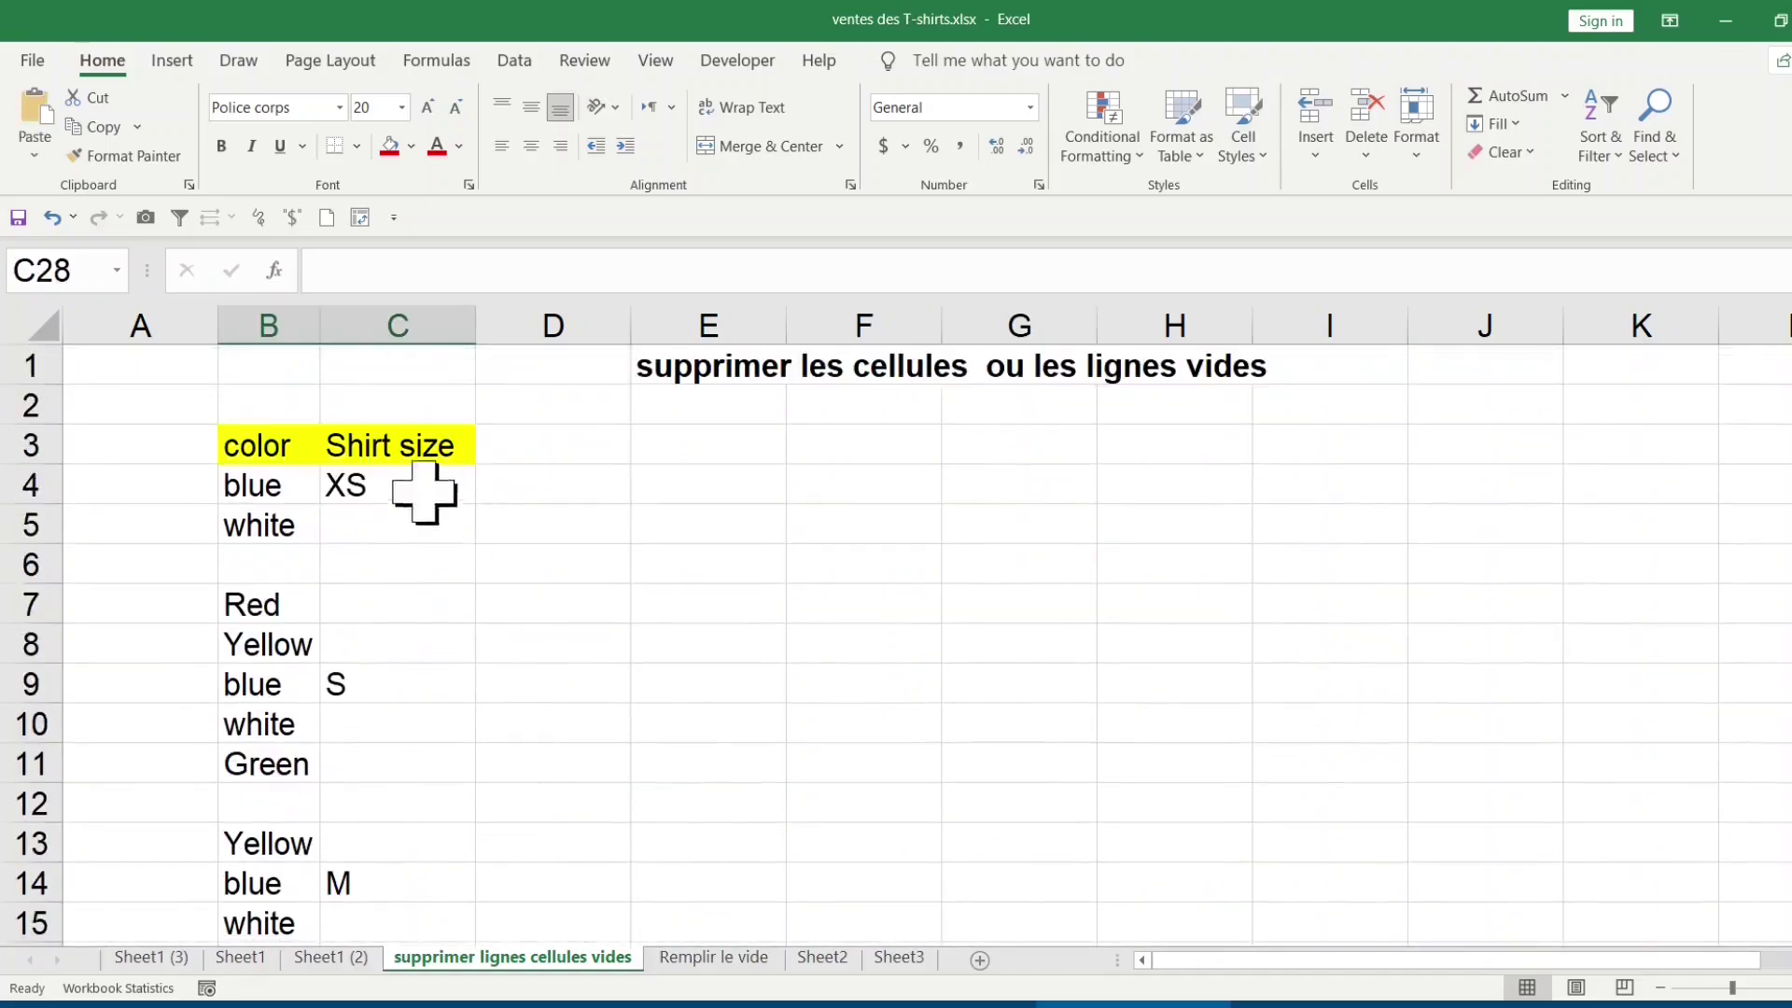
pyautogui.click(248, 443)
pyautogui.hotkey('ctrl', 'shift', 'End')
pyautogui.hotkey('ctrl', 'F1')
pyautogui.scroll(4, 652, 472)
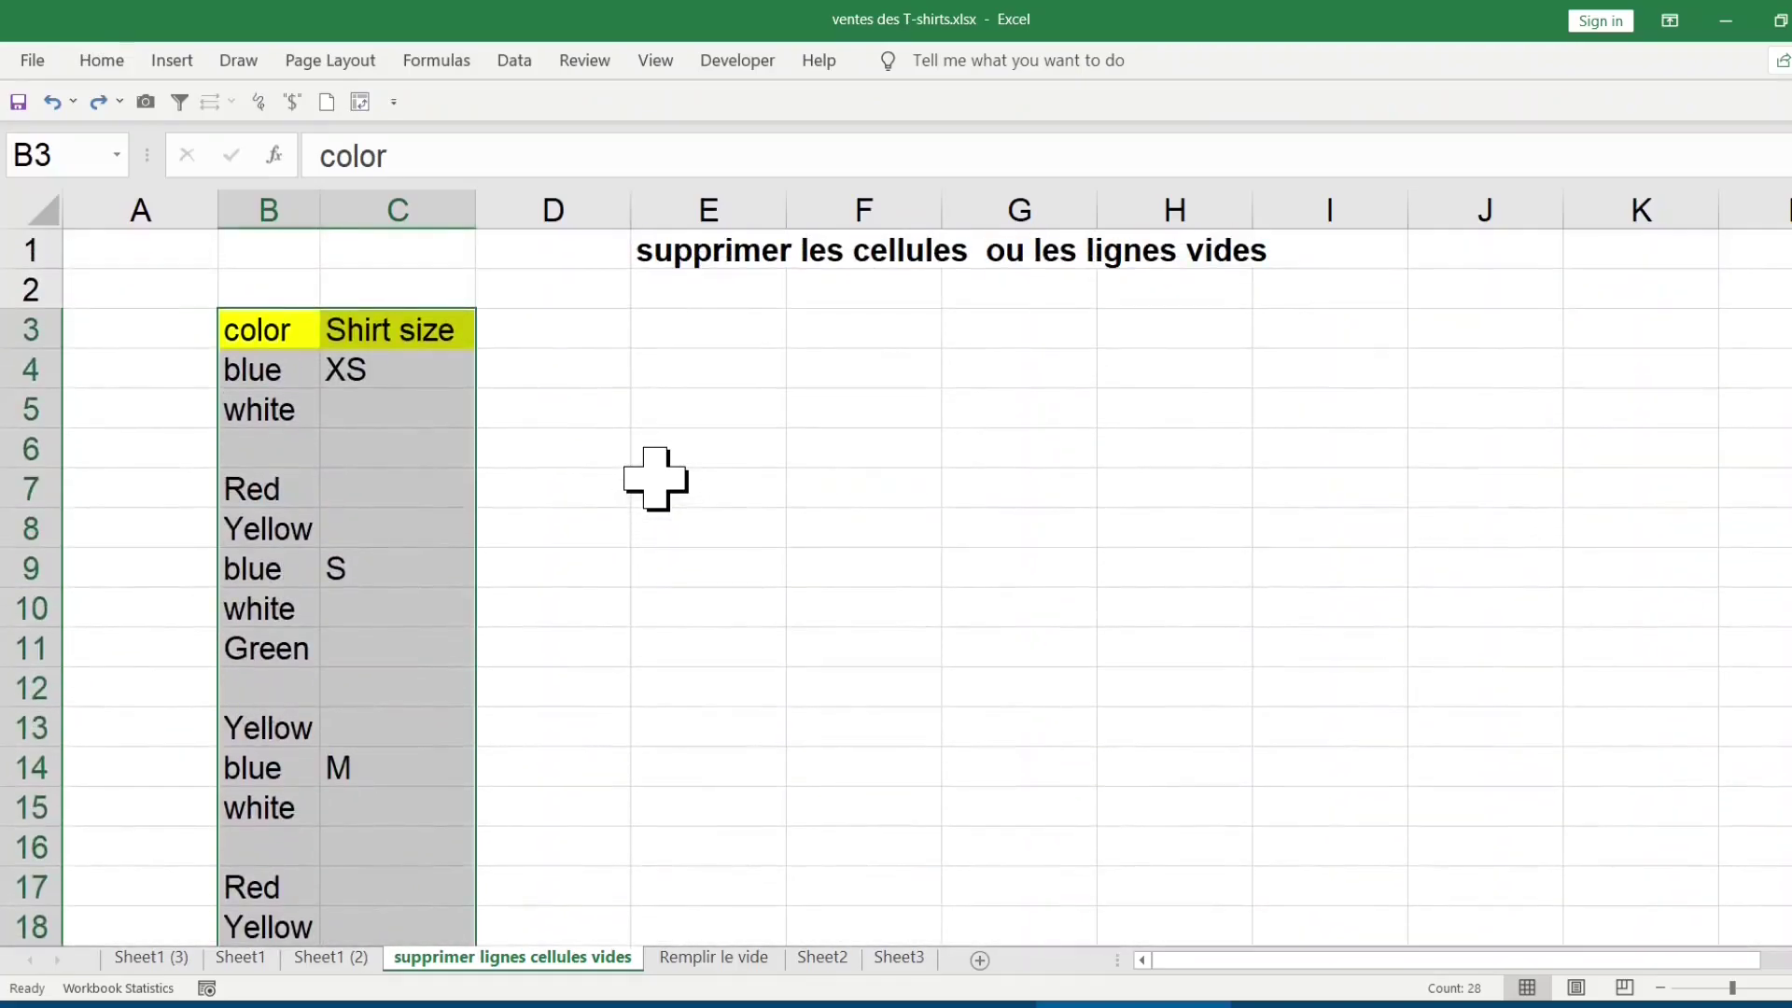
# Narrow the selection to the blank cells in both table columns using Go To Special with Blanks.
pyautogui.hotkey('ctrl', 'g')
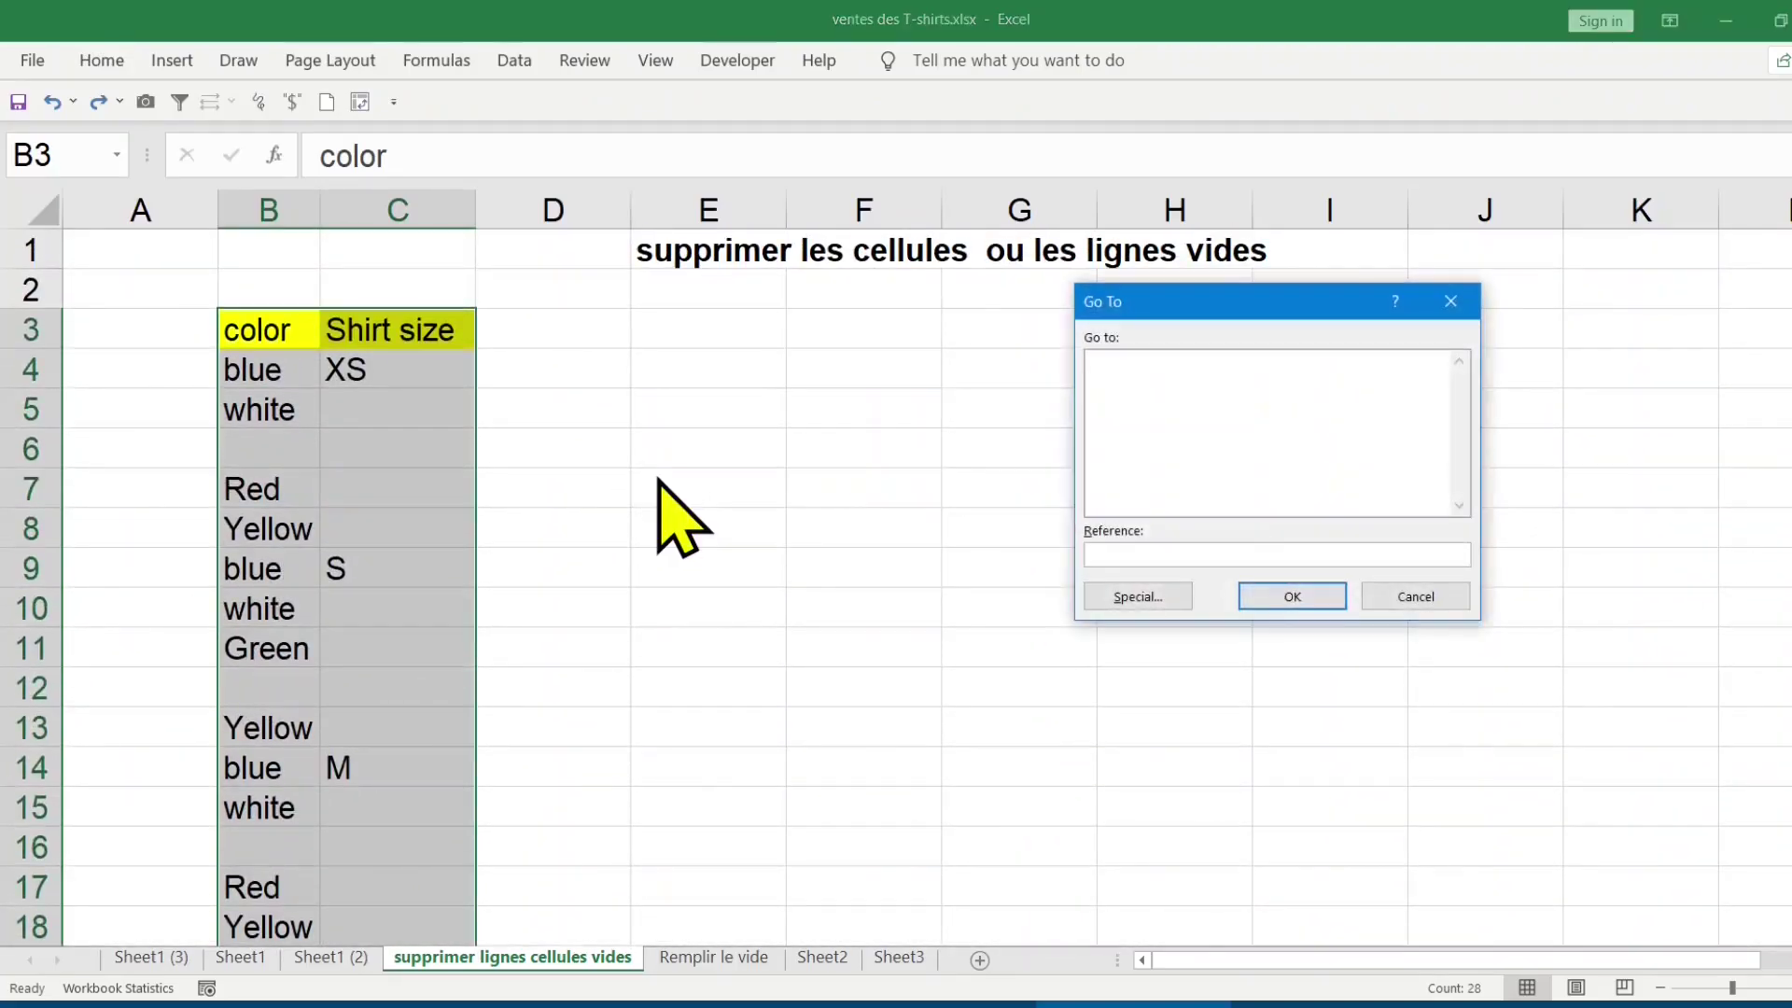
pyautogui.click(1117, 604)
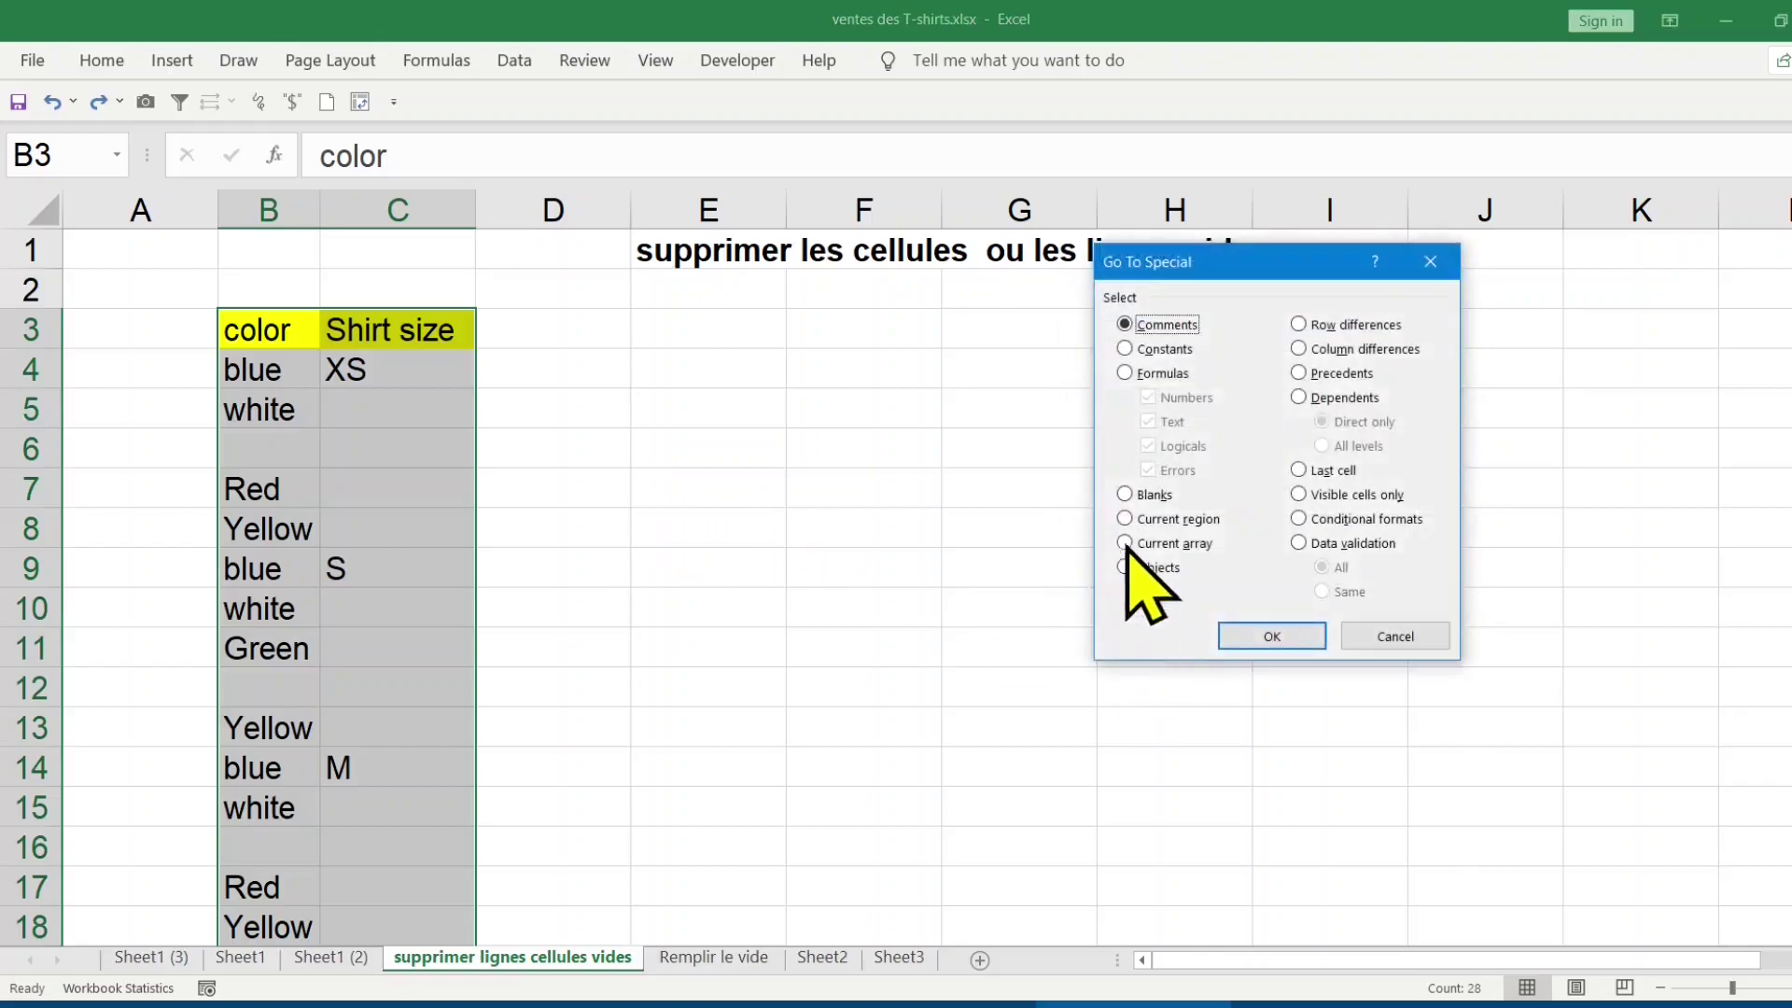
pyautogui.click(1141, 496)
pyautogui.click(1251, 636)
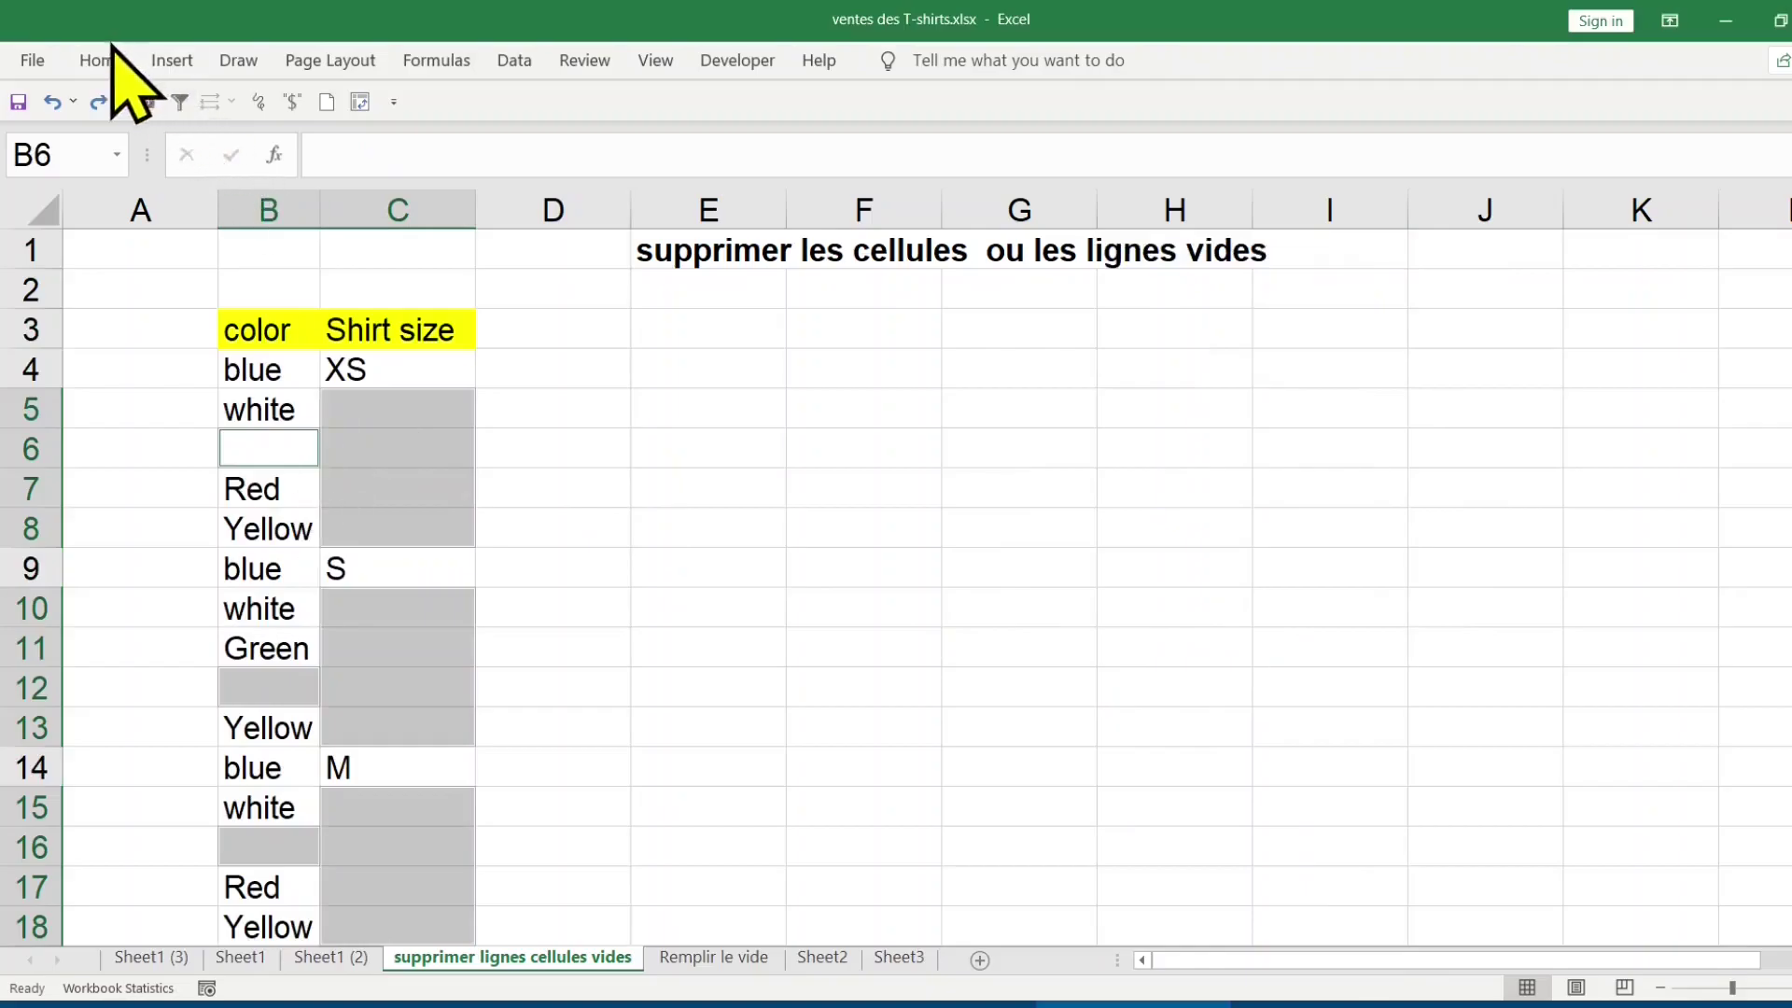
# Fill the selected blank cells in the color and Shirt size columns with dark green.
pyautogui.click(103, 61)
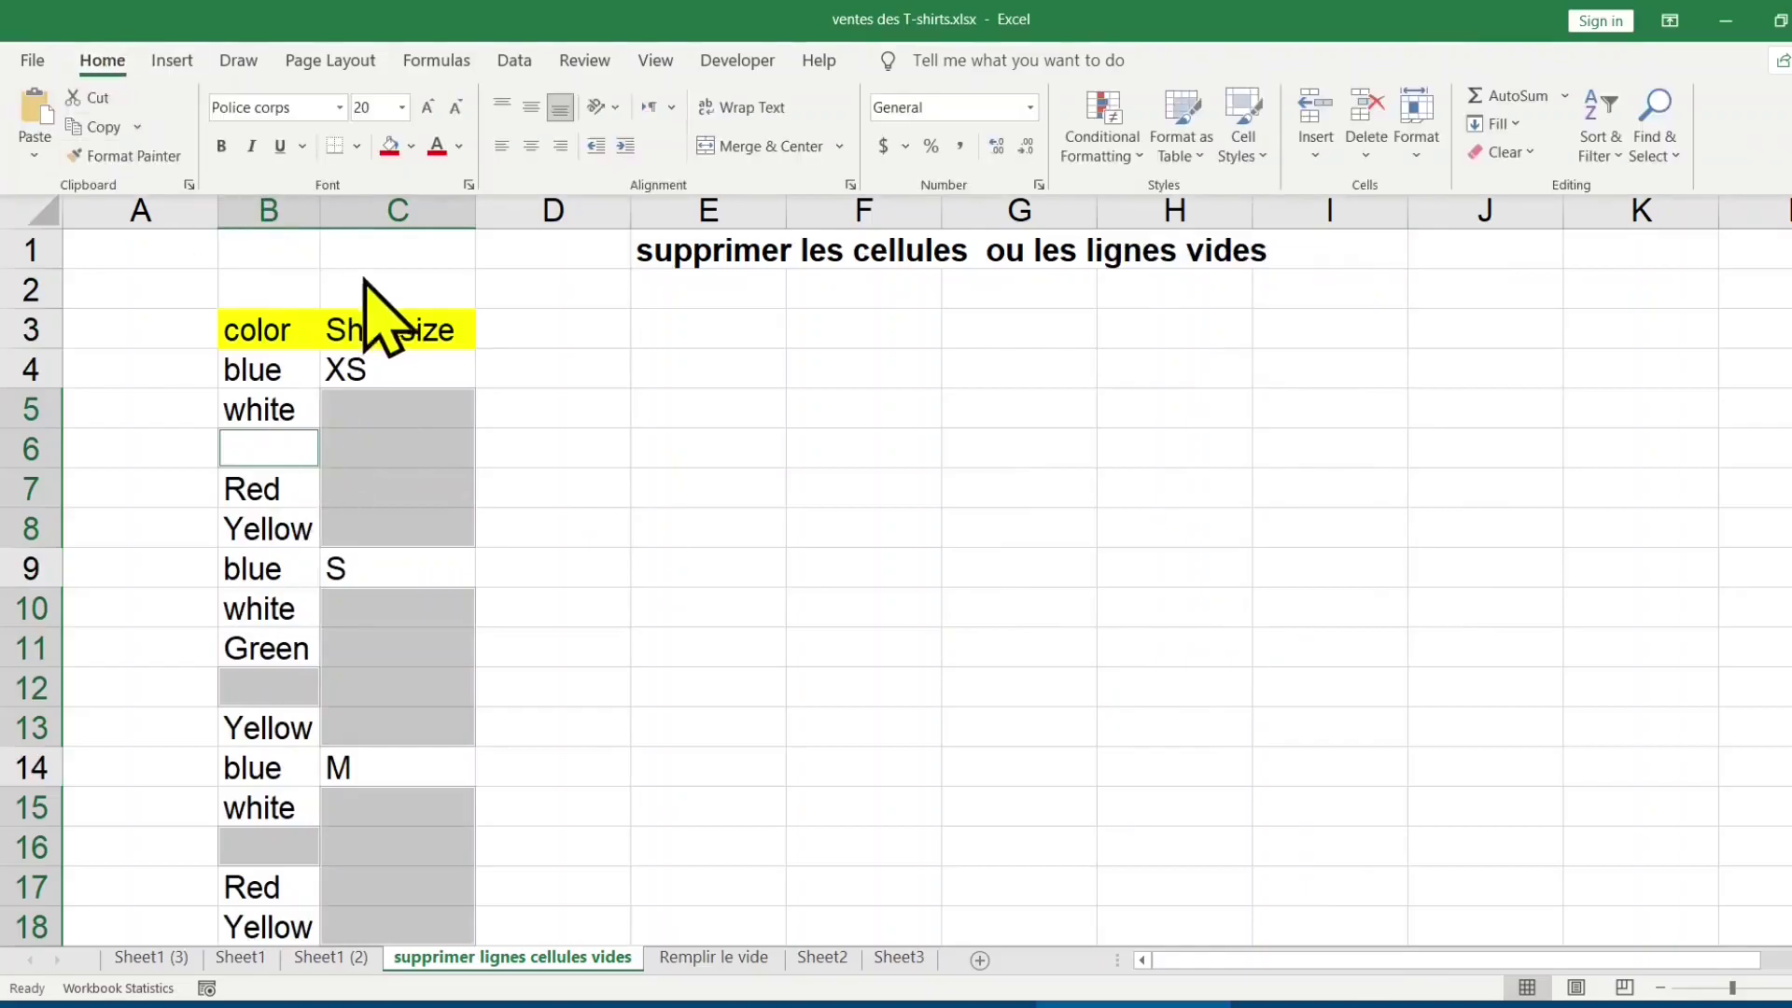
pyautogui.click(411, 146)
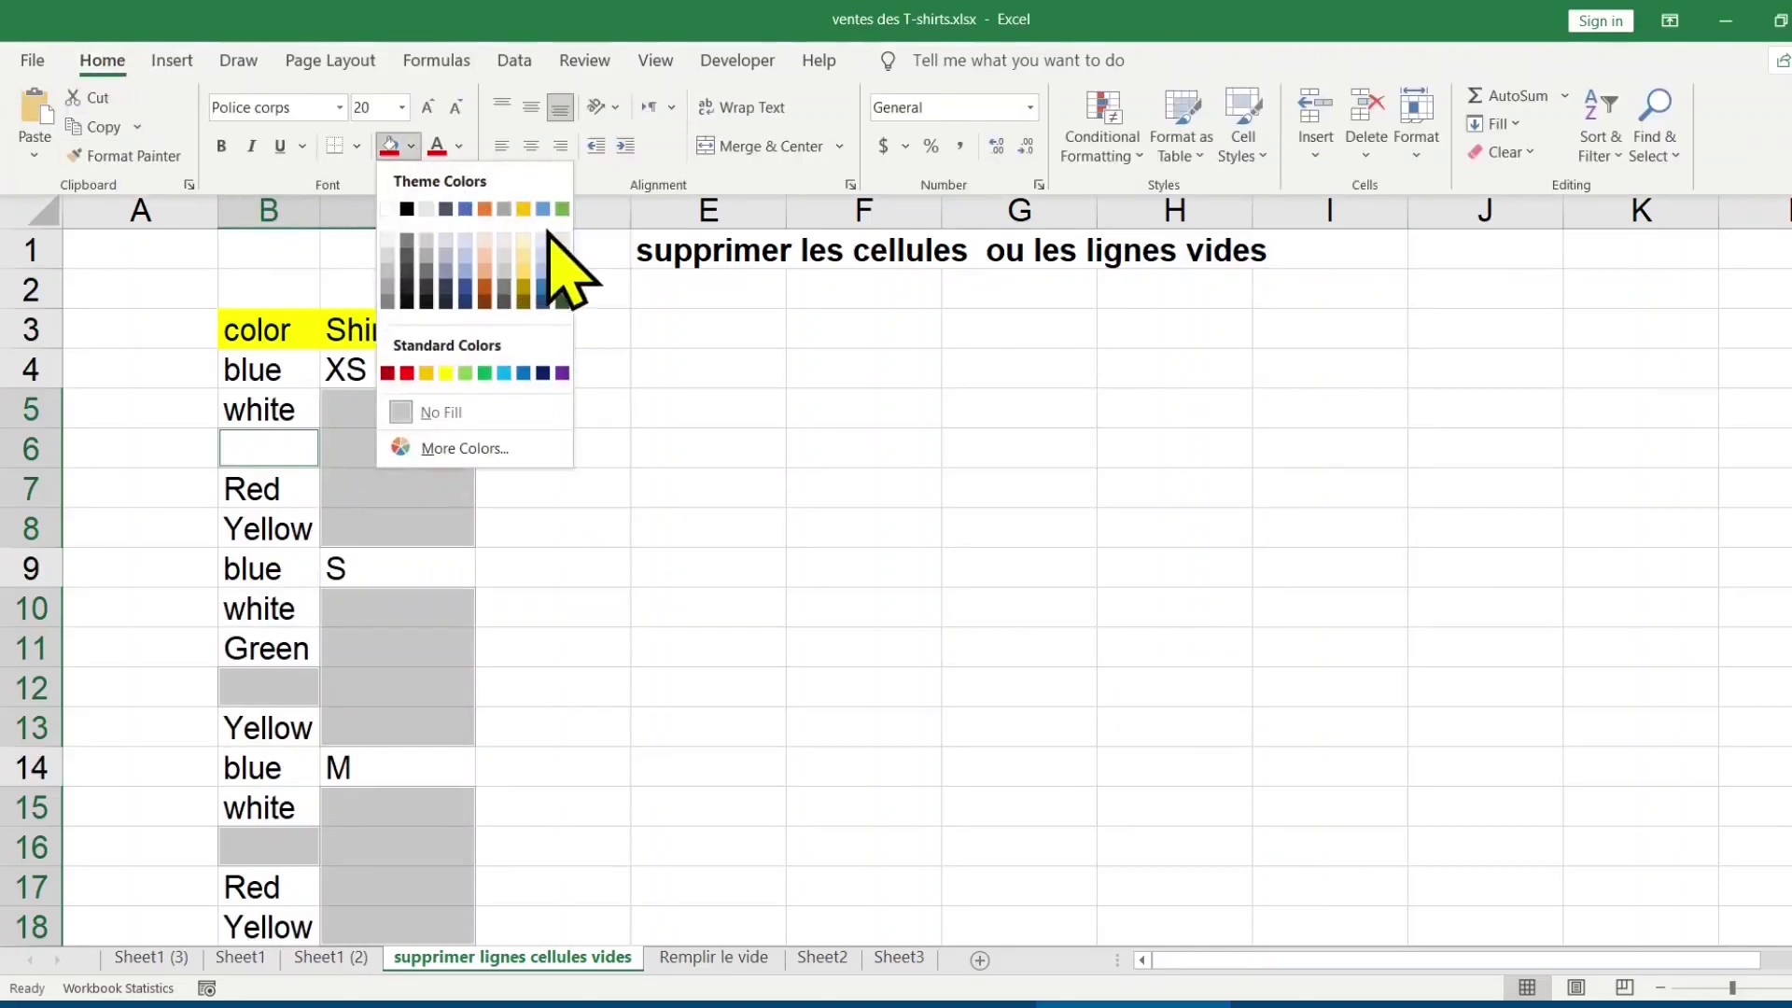
pyautogui.click(562, 298)
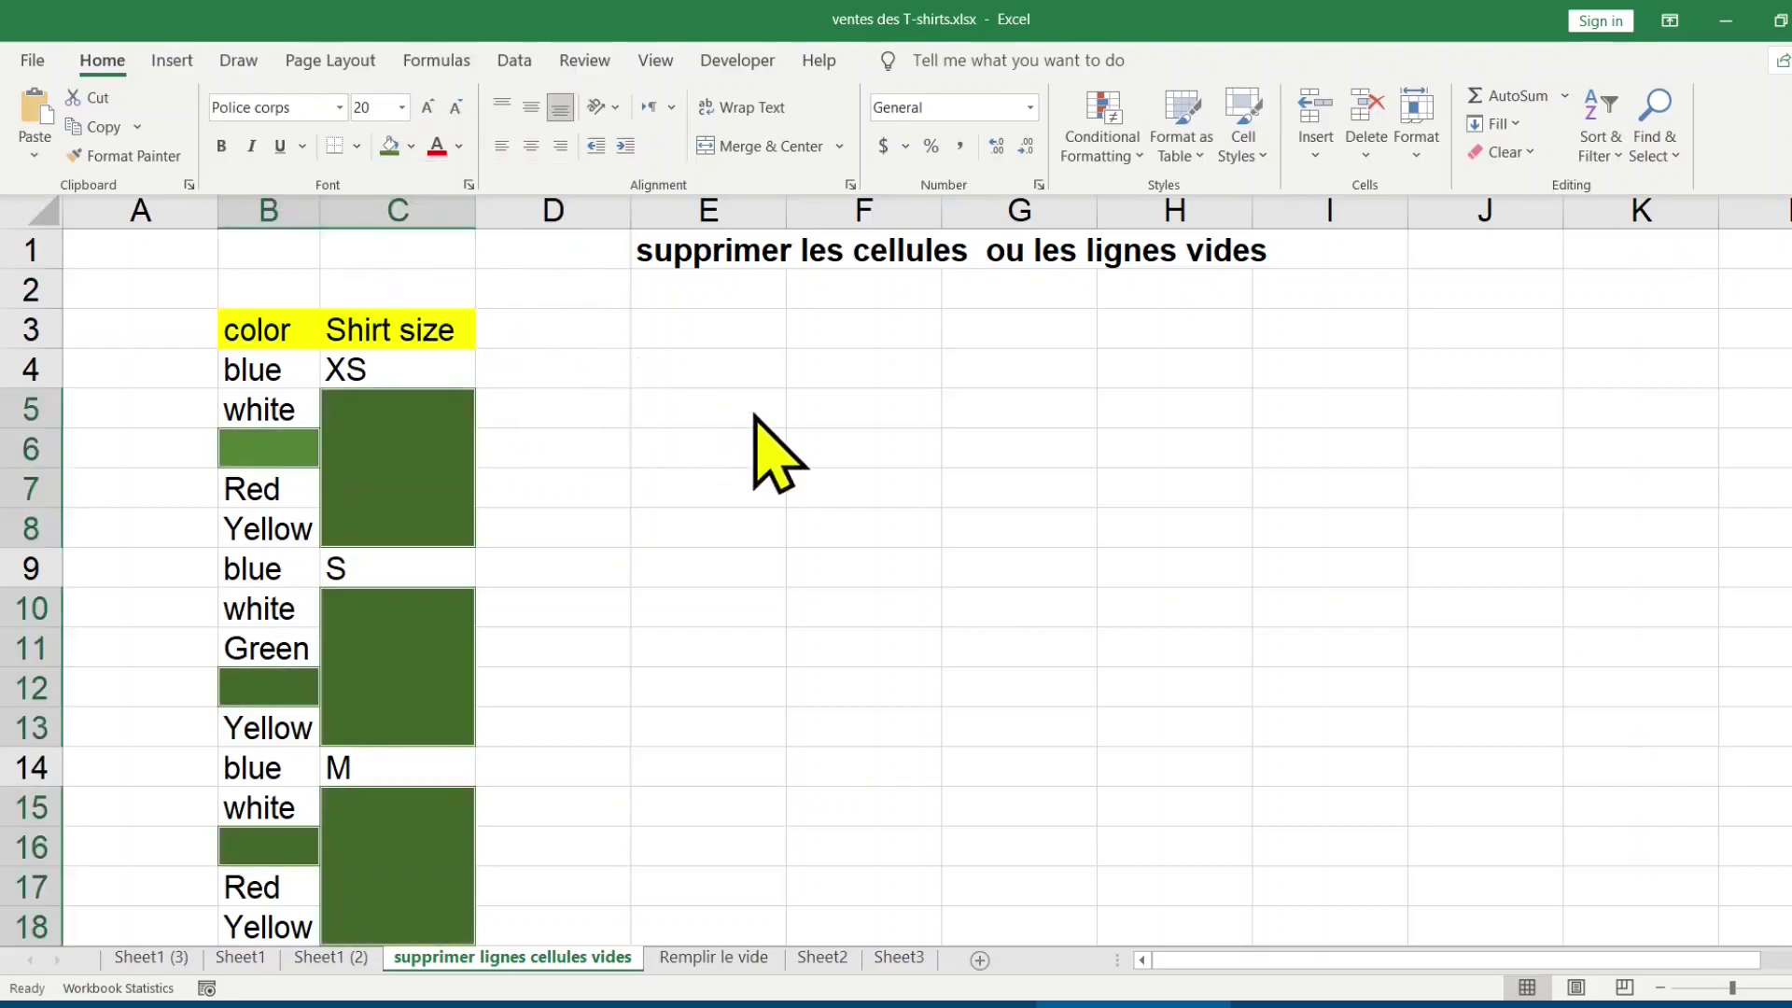
# Delete the entire rows containing the selected green blank cells, and undo the deletion.
pyautogui.hotkey('ctrl', '-')
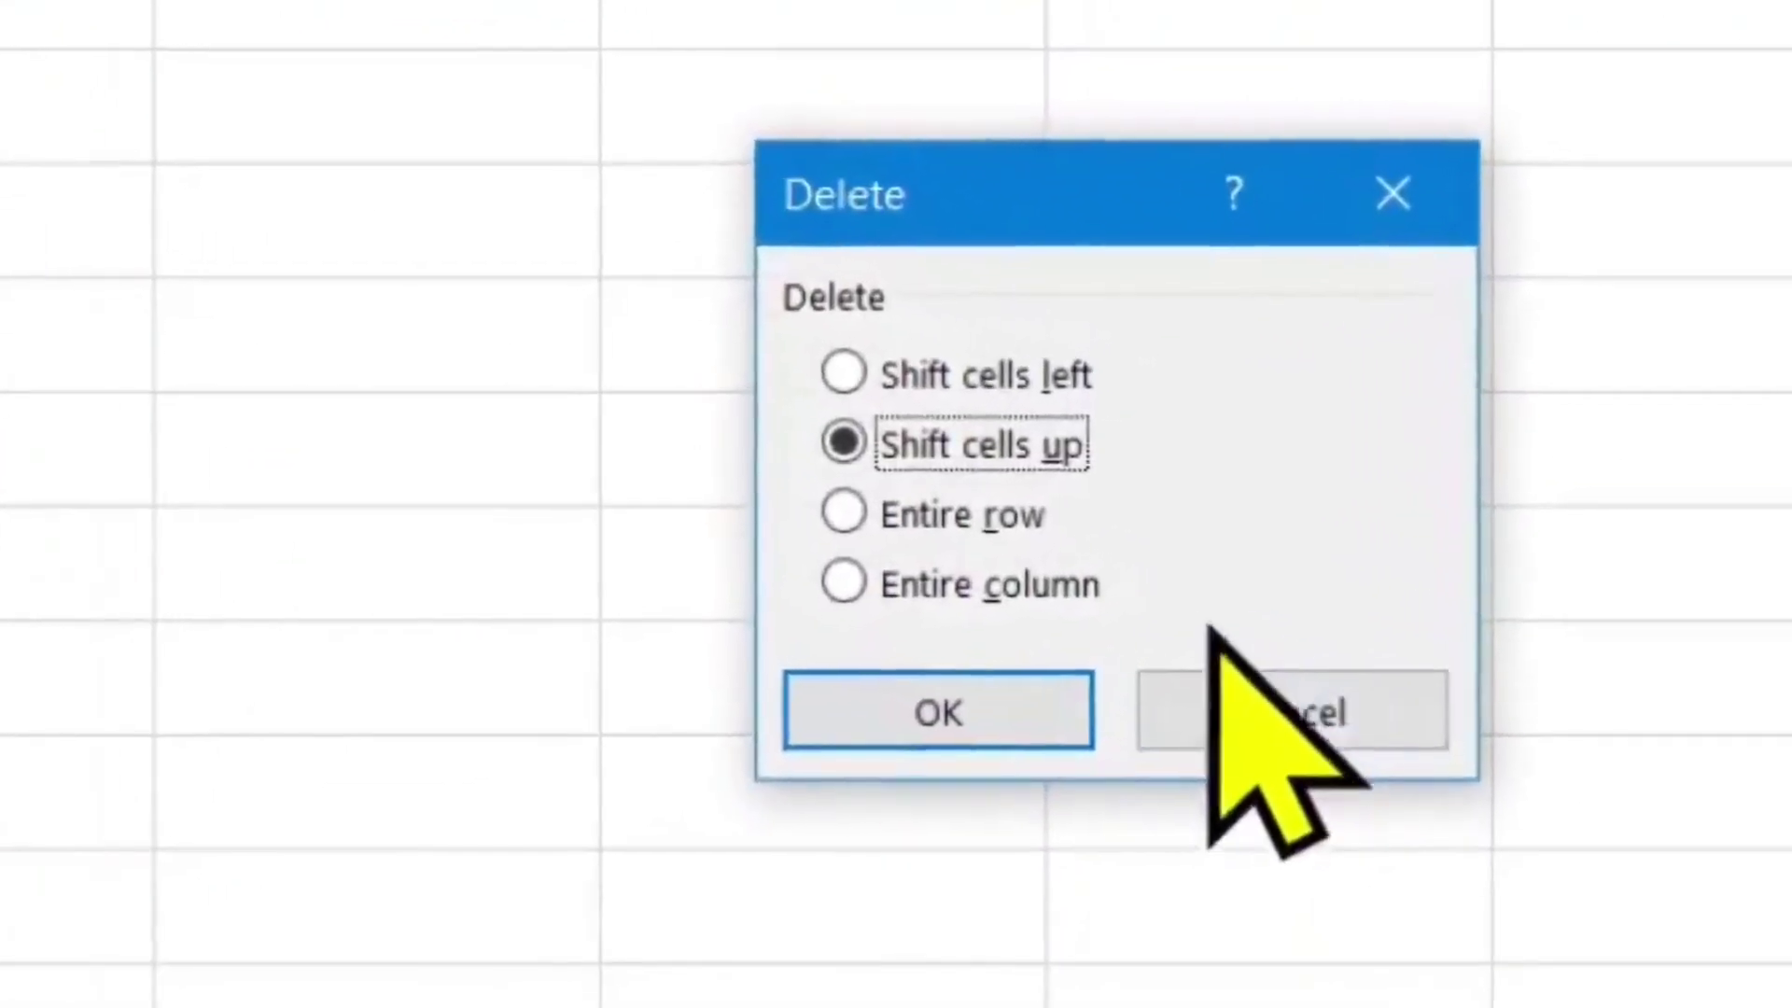
pyautogui.click(937, 711)
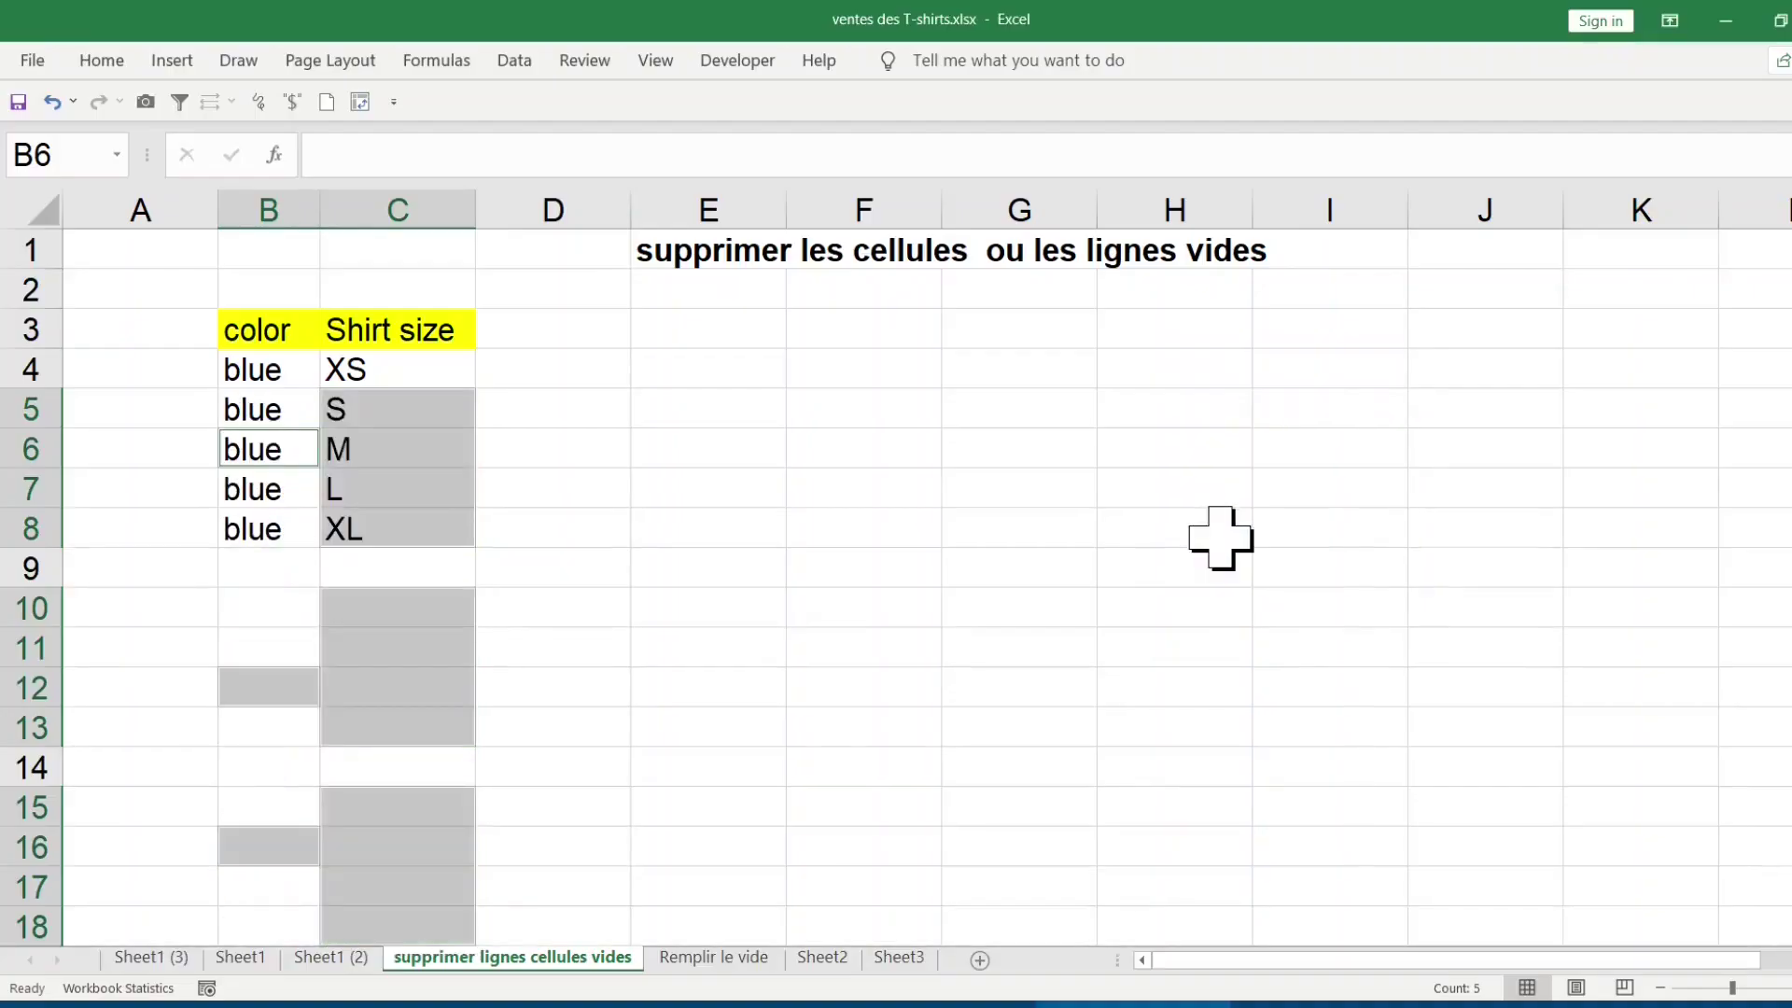
pyautogui.hotkey('ctrl', 'z')
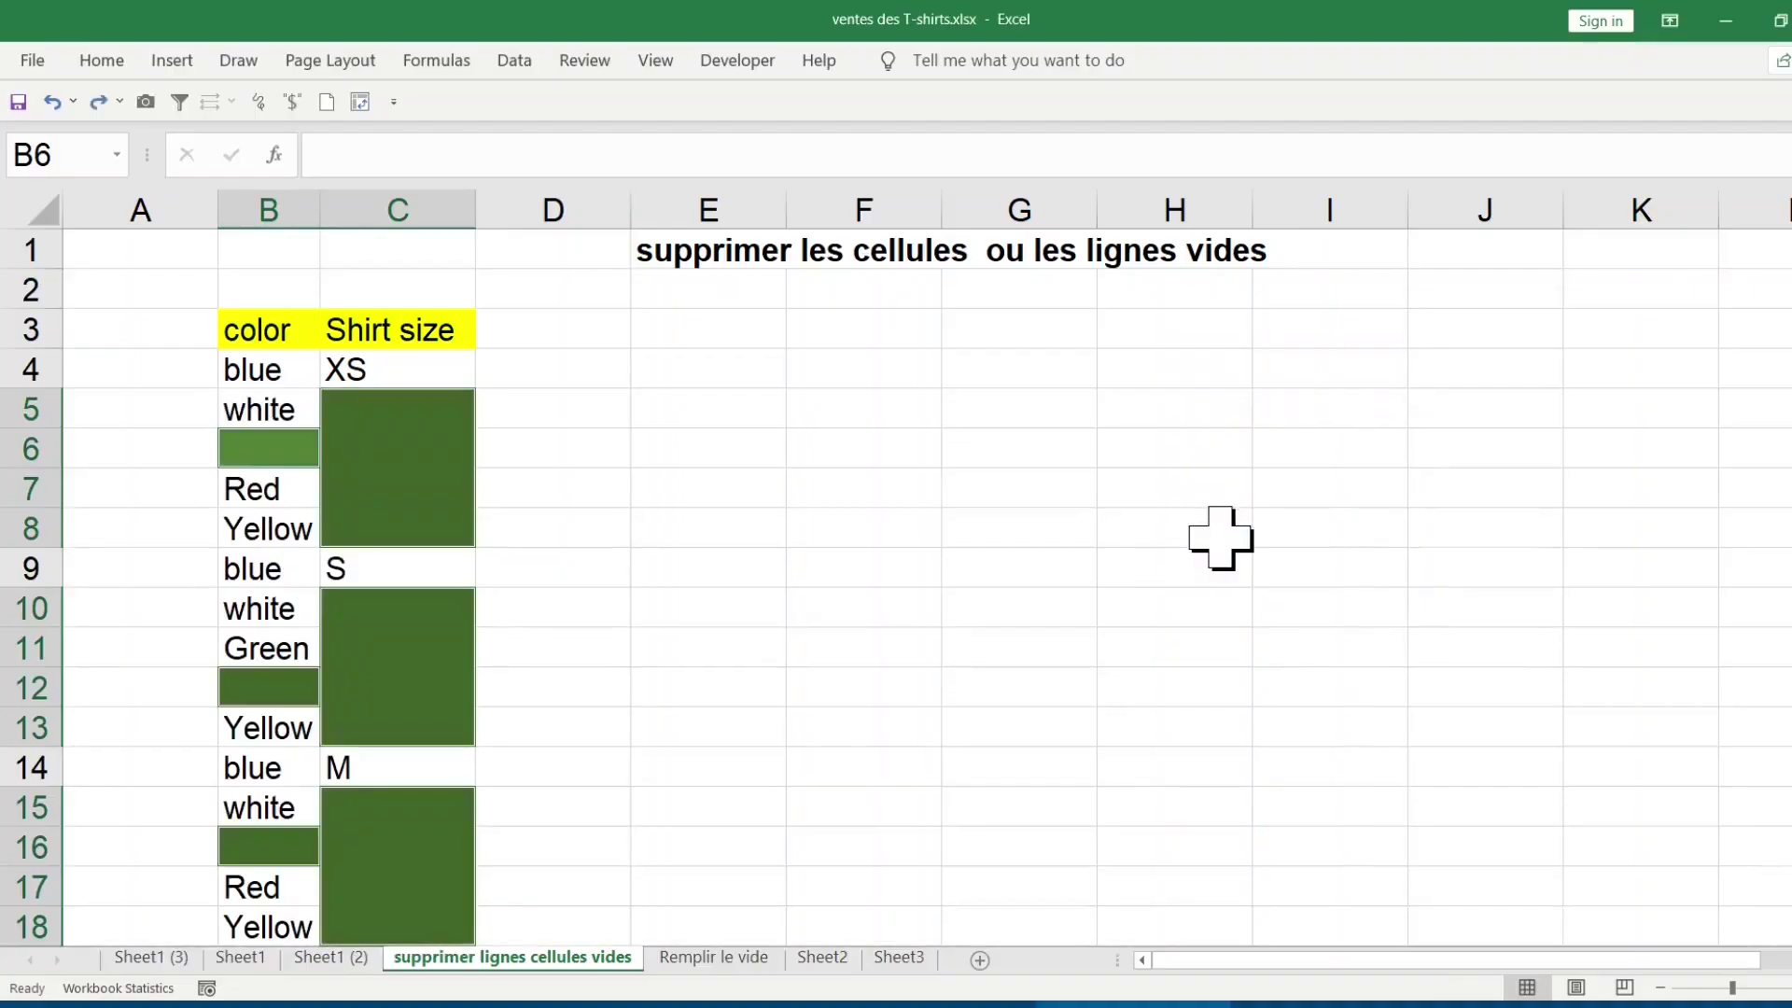
# Delete the selected green blank cells in both columns by shifting cells up, and undo the deletion.
pyautogui.hotkey('ctrl', '-')
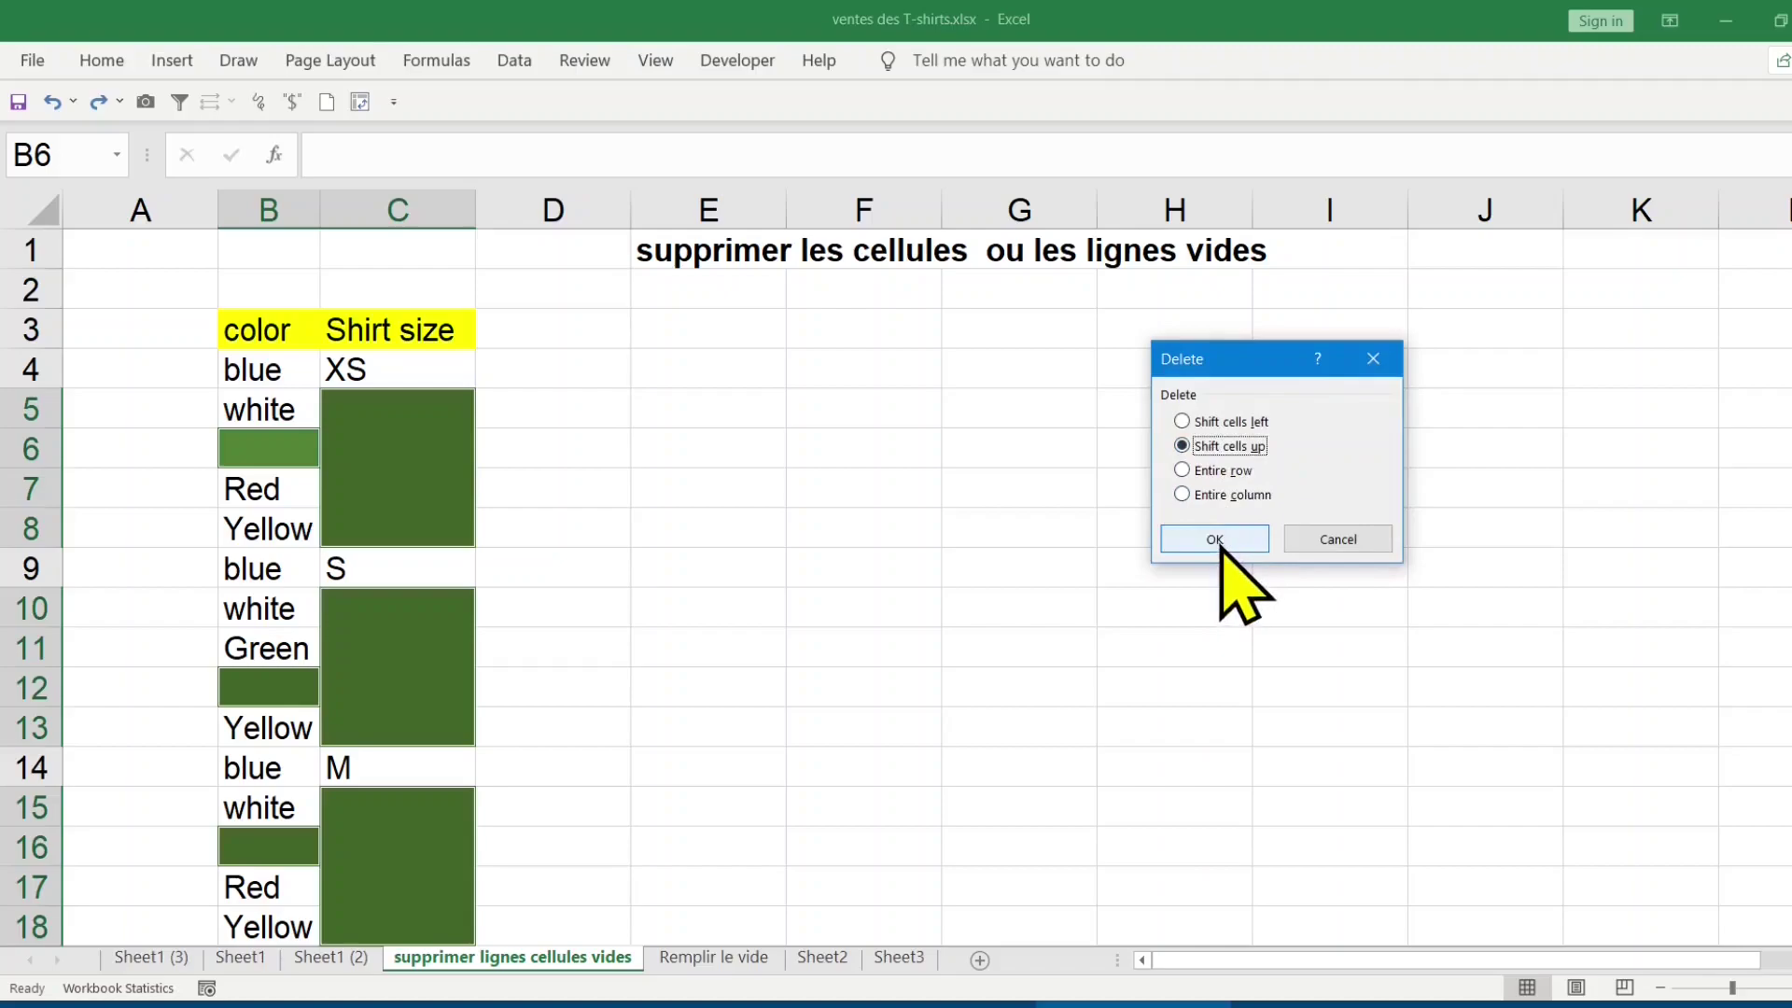
pyautogui.click(1215, 539)
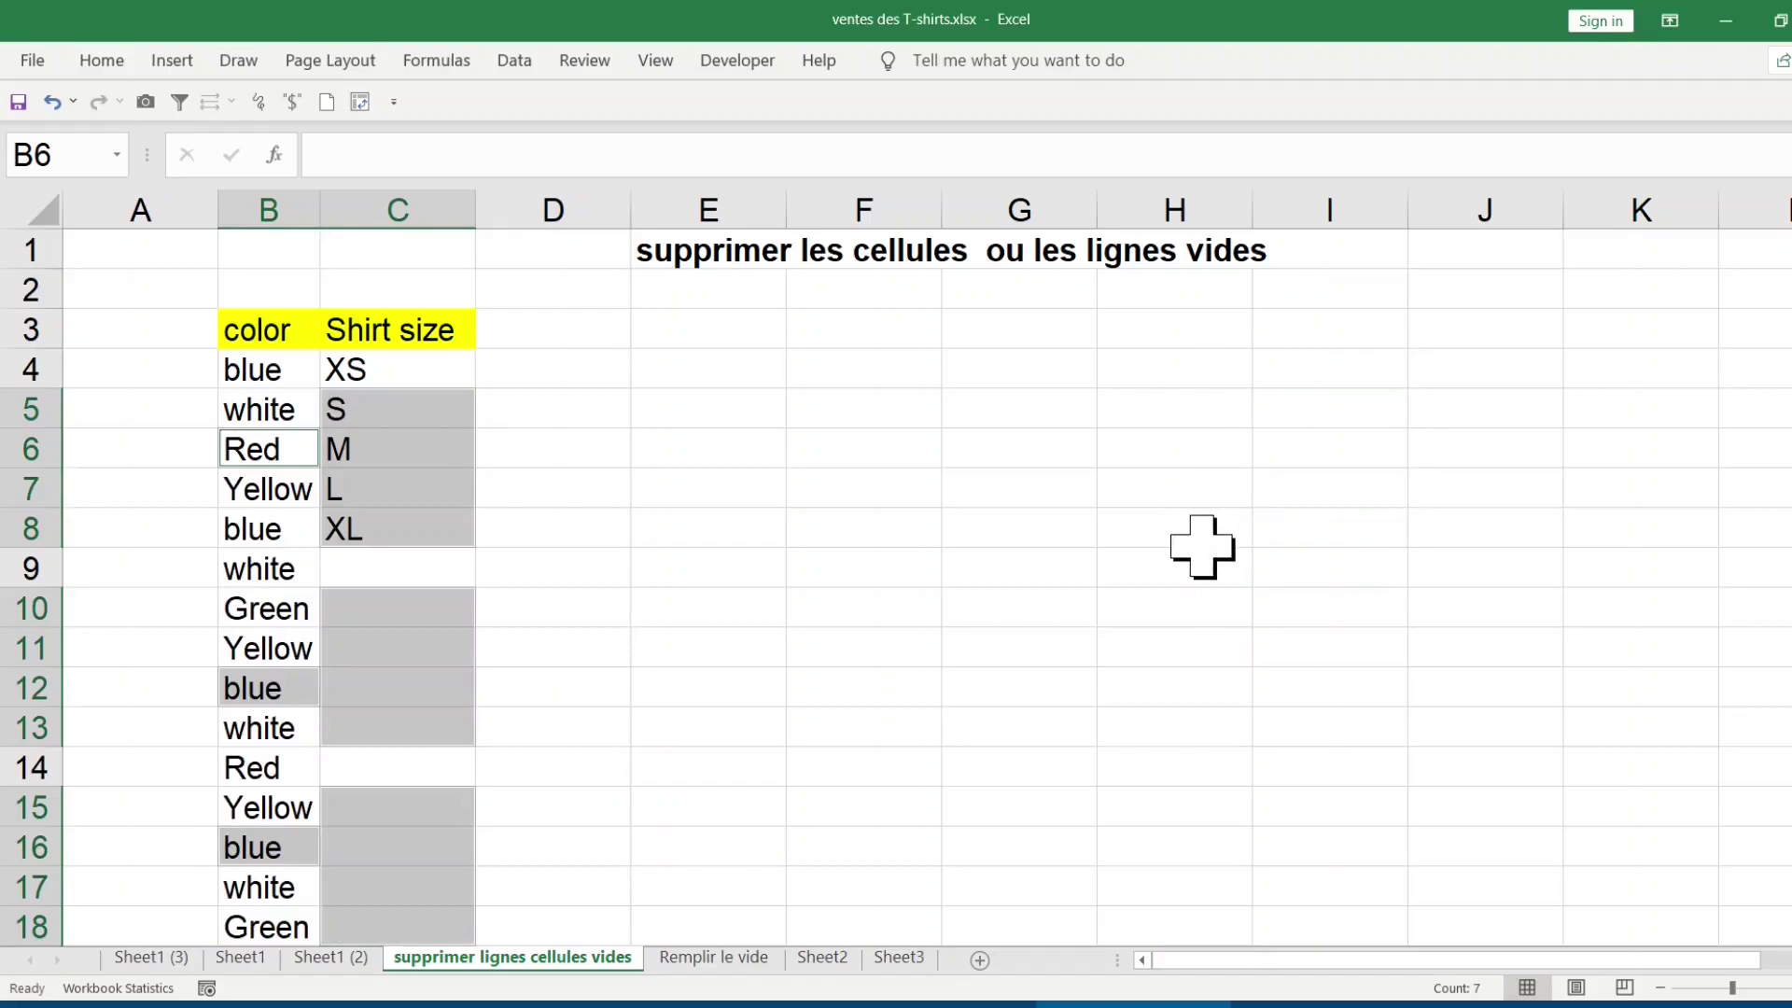
pyautogui.scroll(-3, 1209, 542)
pyautogui.scroll(-1, 1201, 546)
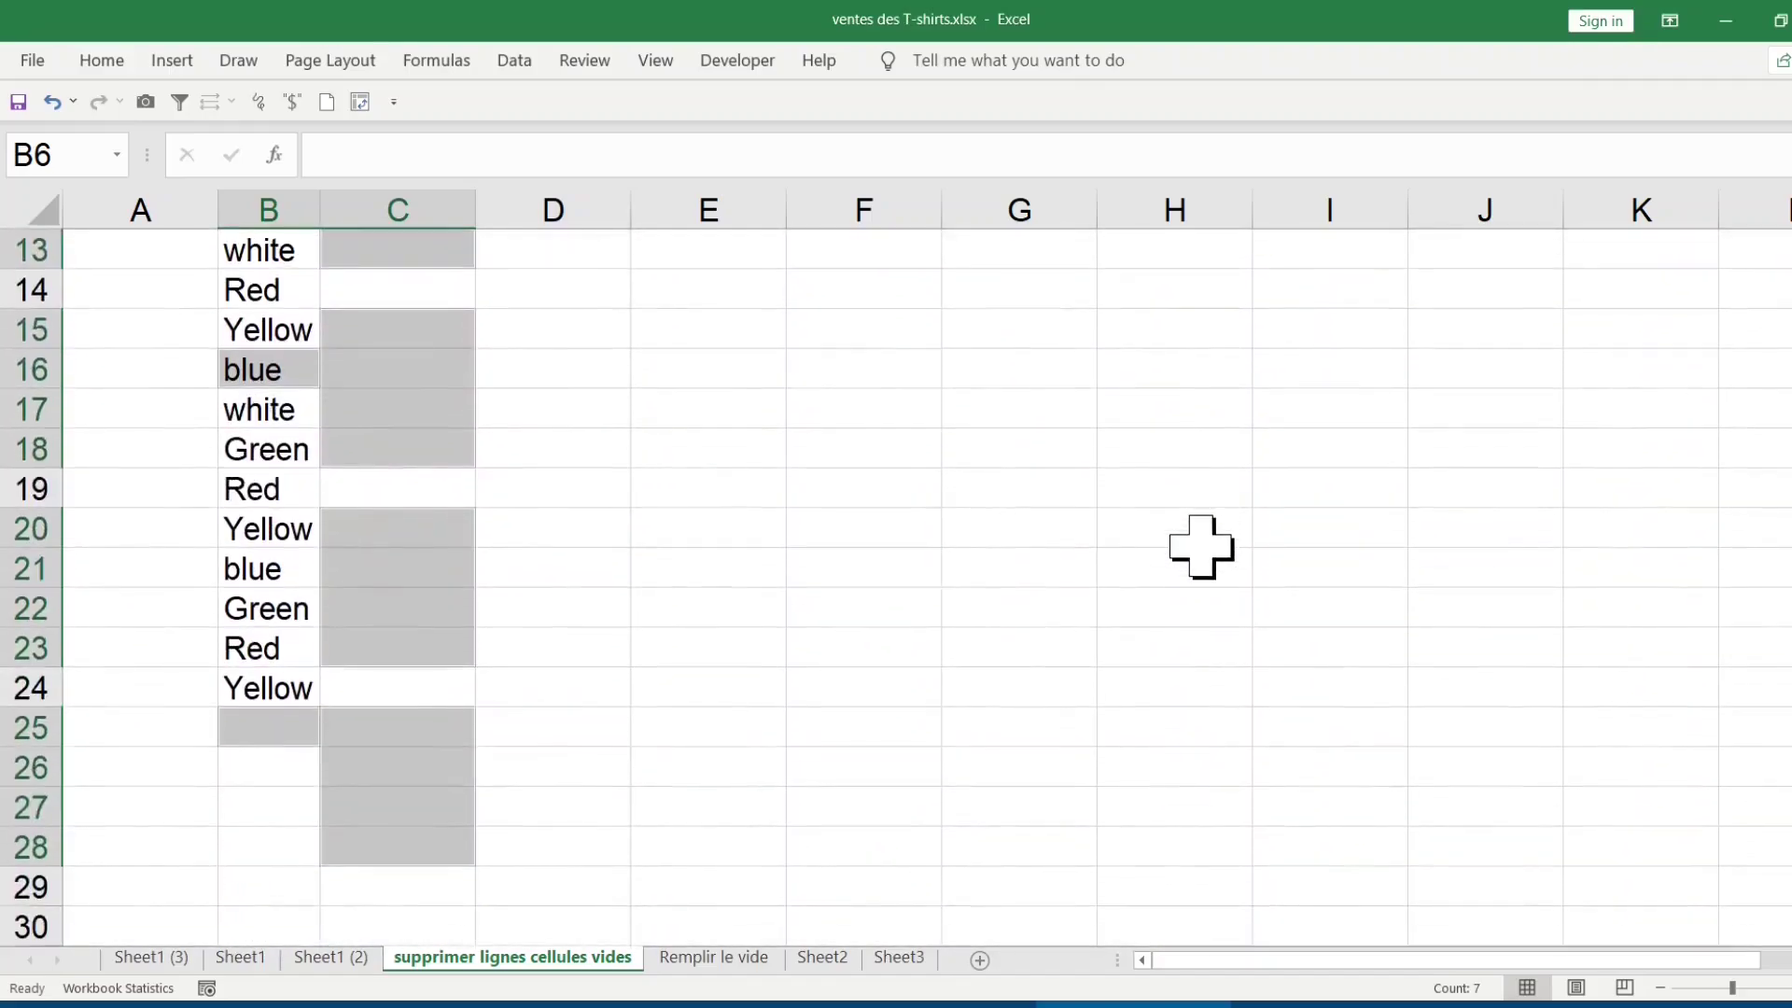
pyautogui.scroll(4, 1201, 546)
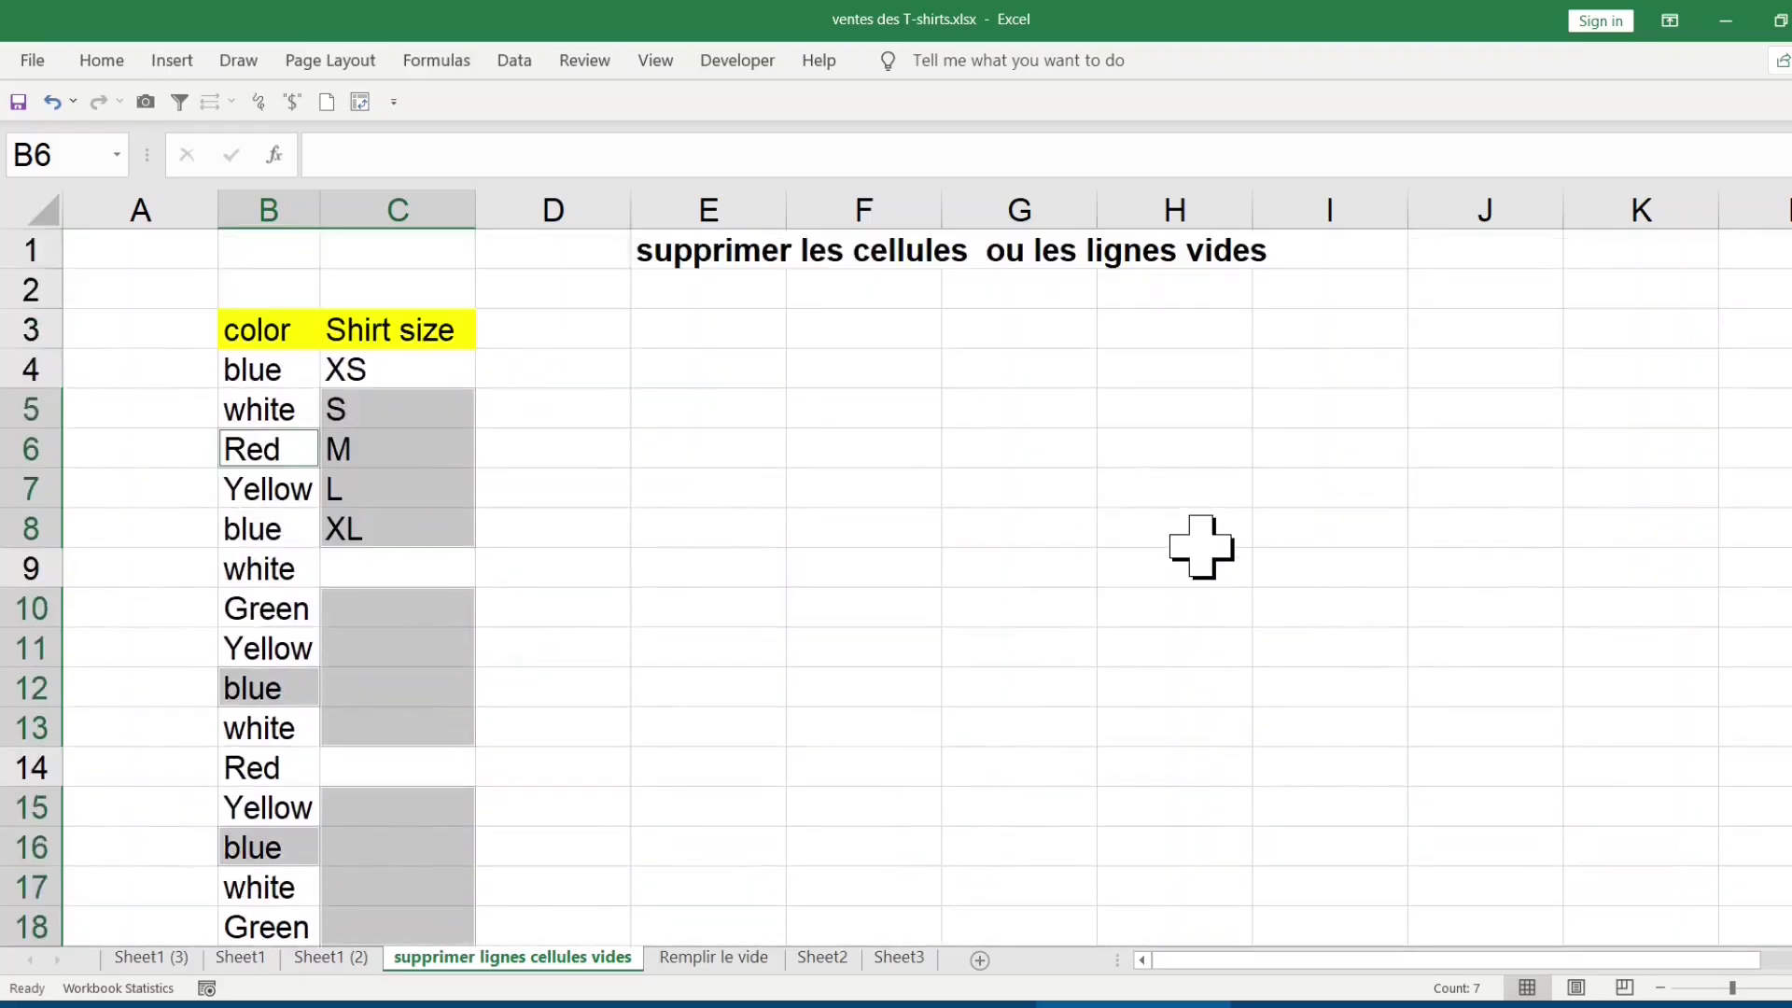
pyautogui.hotkey('ctrl', 'z')
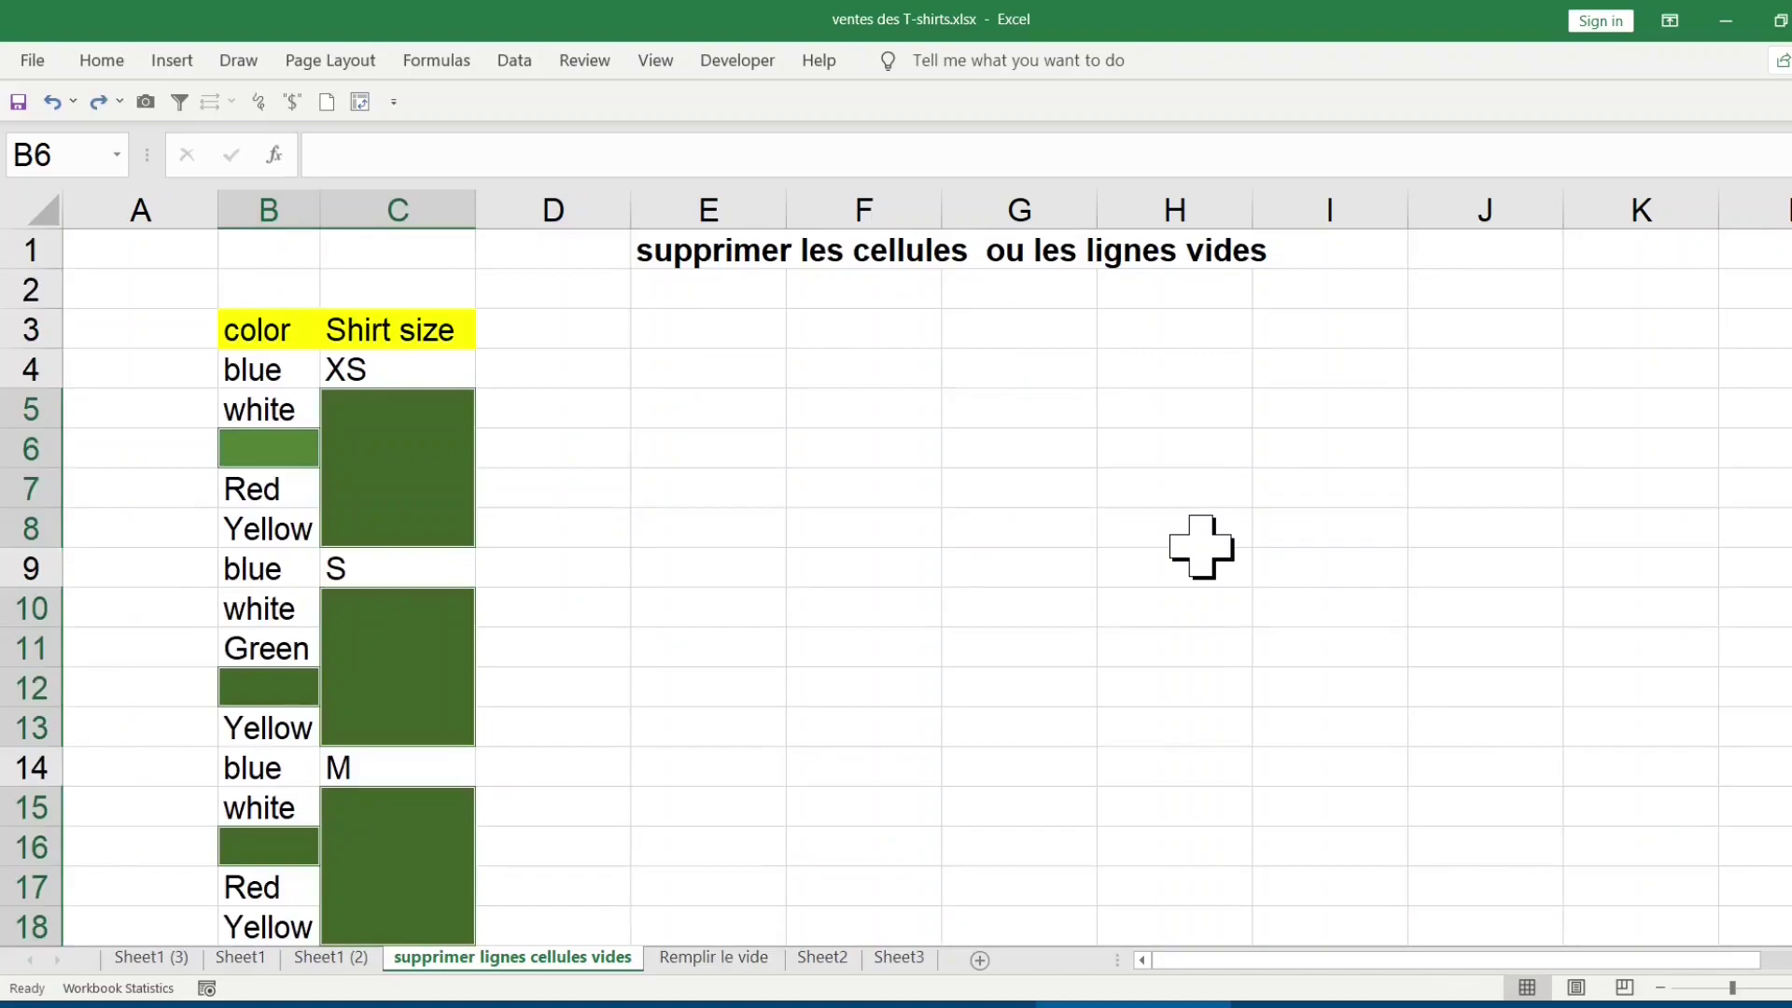
# Enter "non disponible" into all the selected blank cells at once, and autofit columns B and C to the text.
pyautogui.click(379, 157)
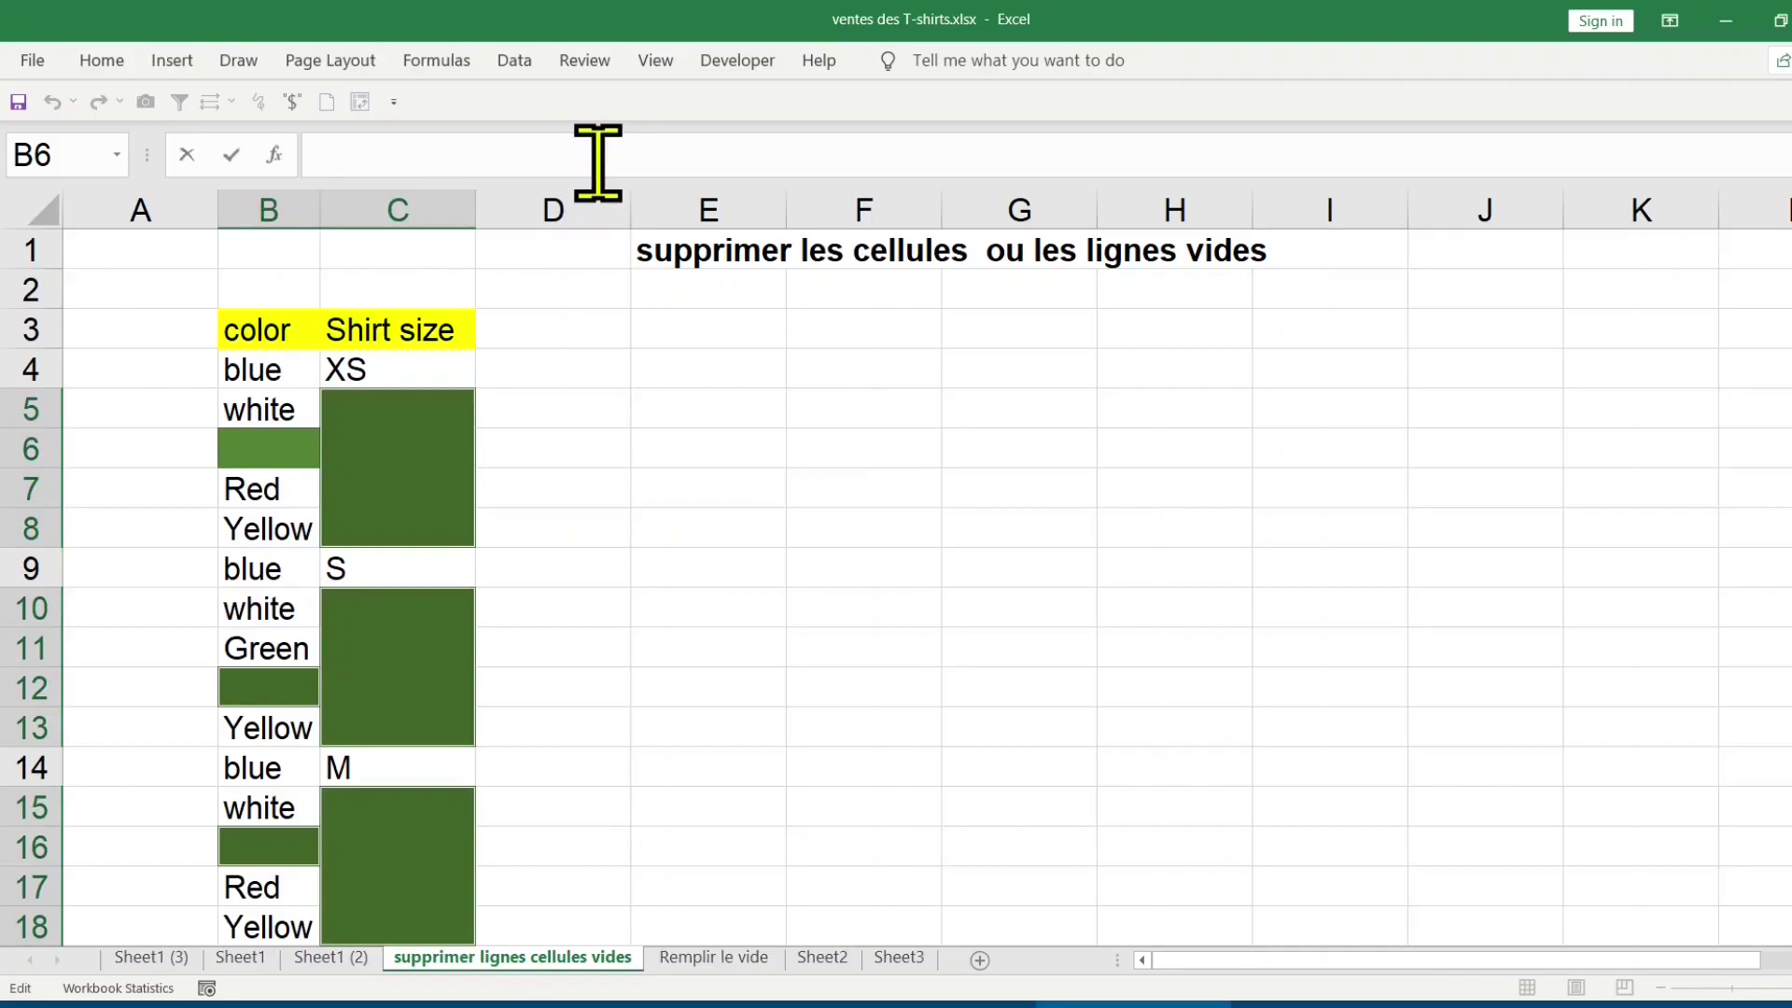
pyautogui.write('v')
pyautogui.press('BackSpace')
pyautogui.write('non d')
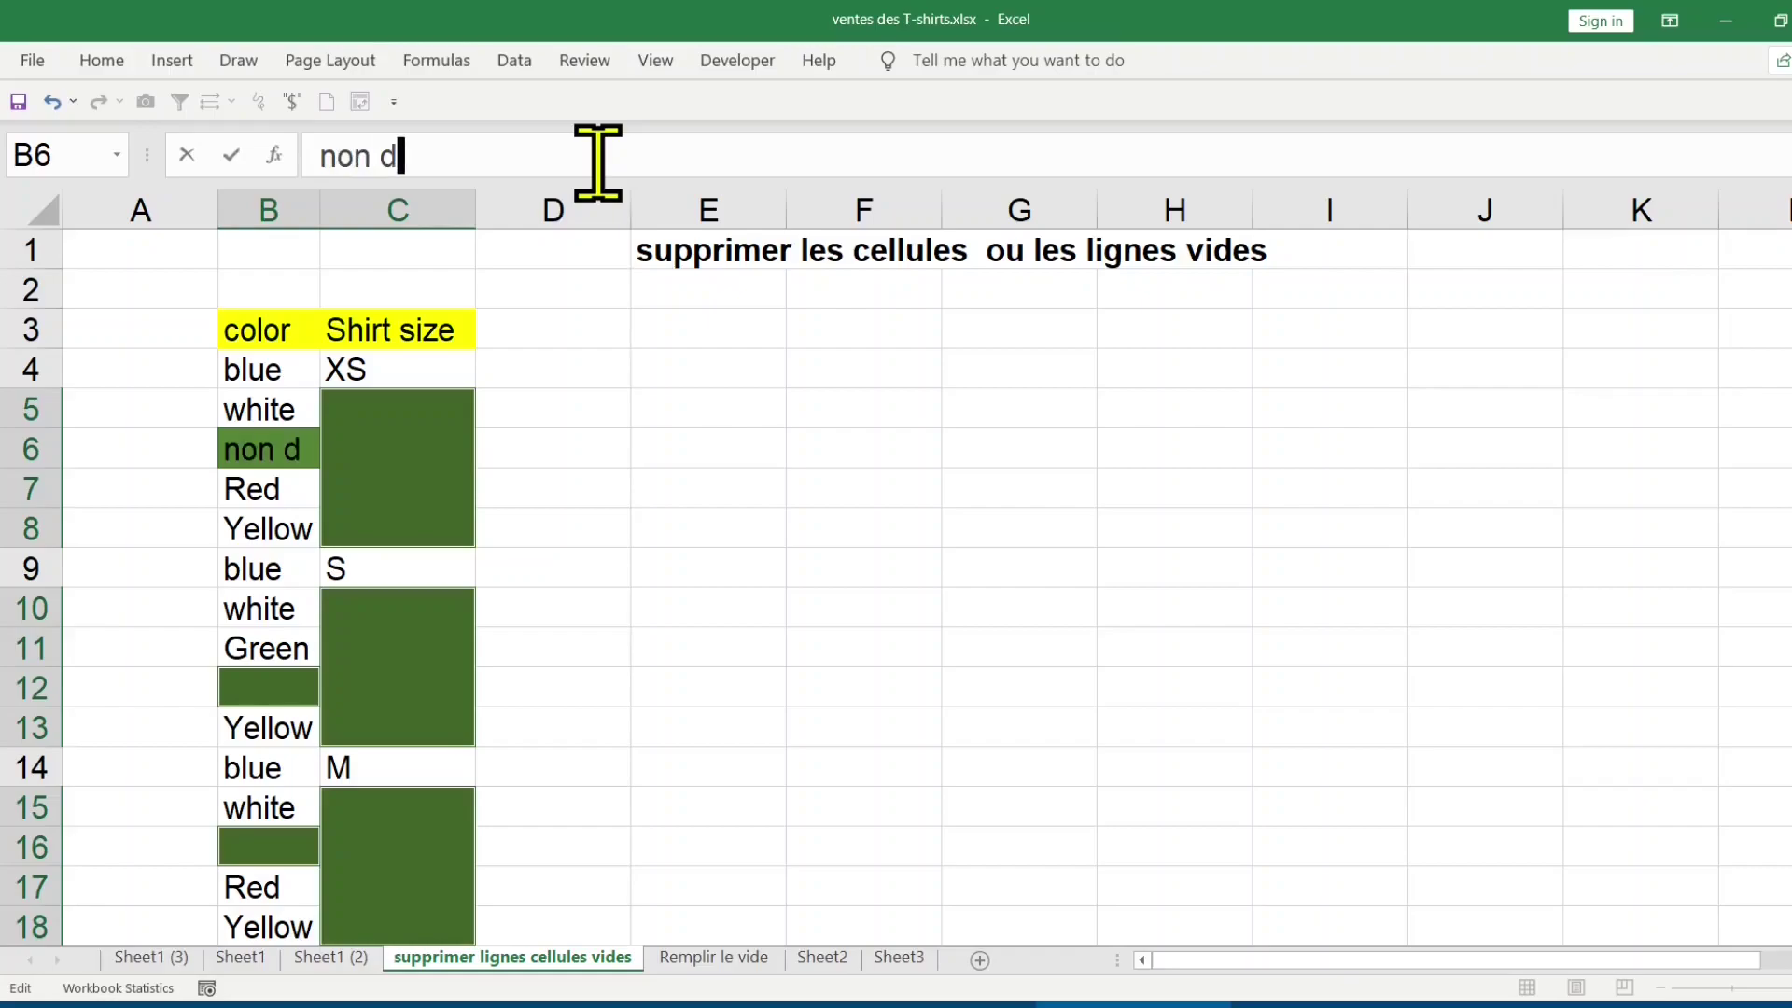
pyautogui.write('isponible')
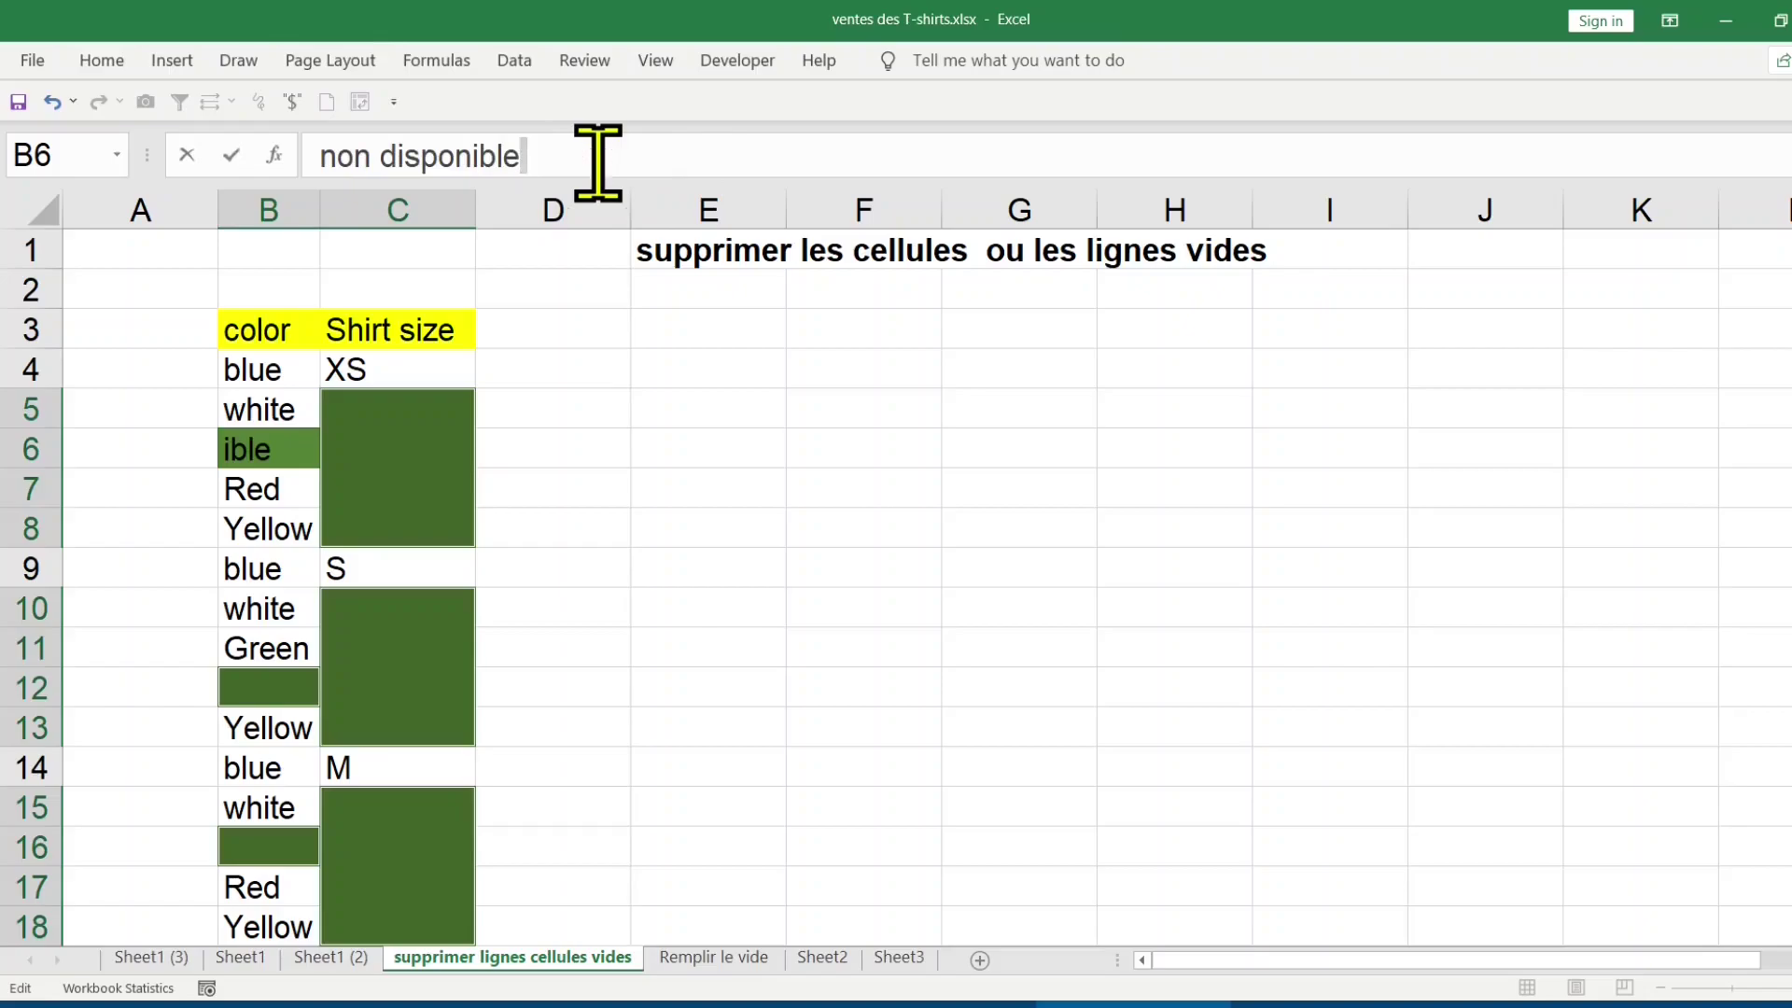
pyautogui.hotkey('ctrl', 'Return')
pyautogui.doubleClick(473, 209)
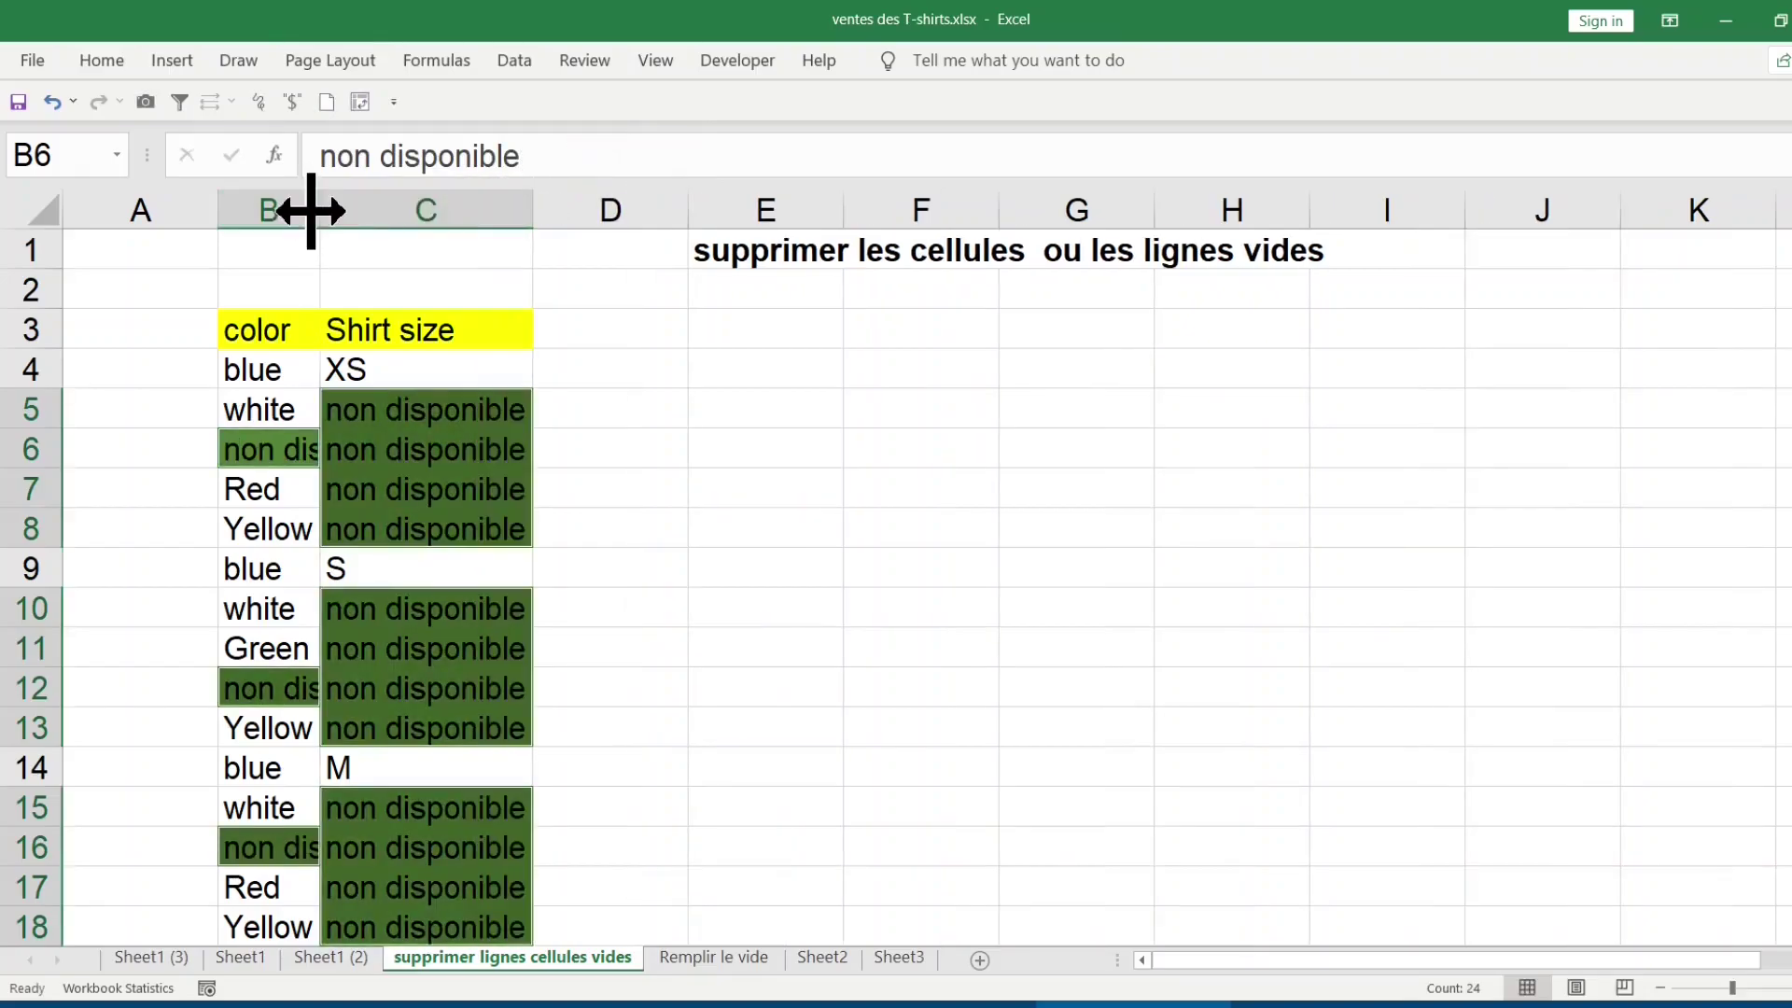
pyautogui.doubleClick(319, 210)
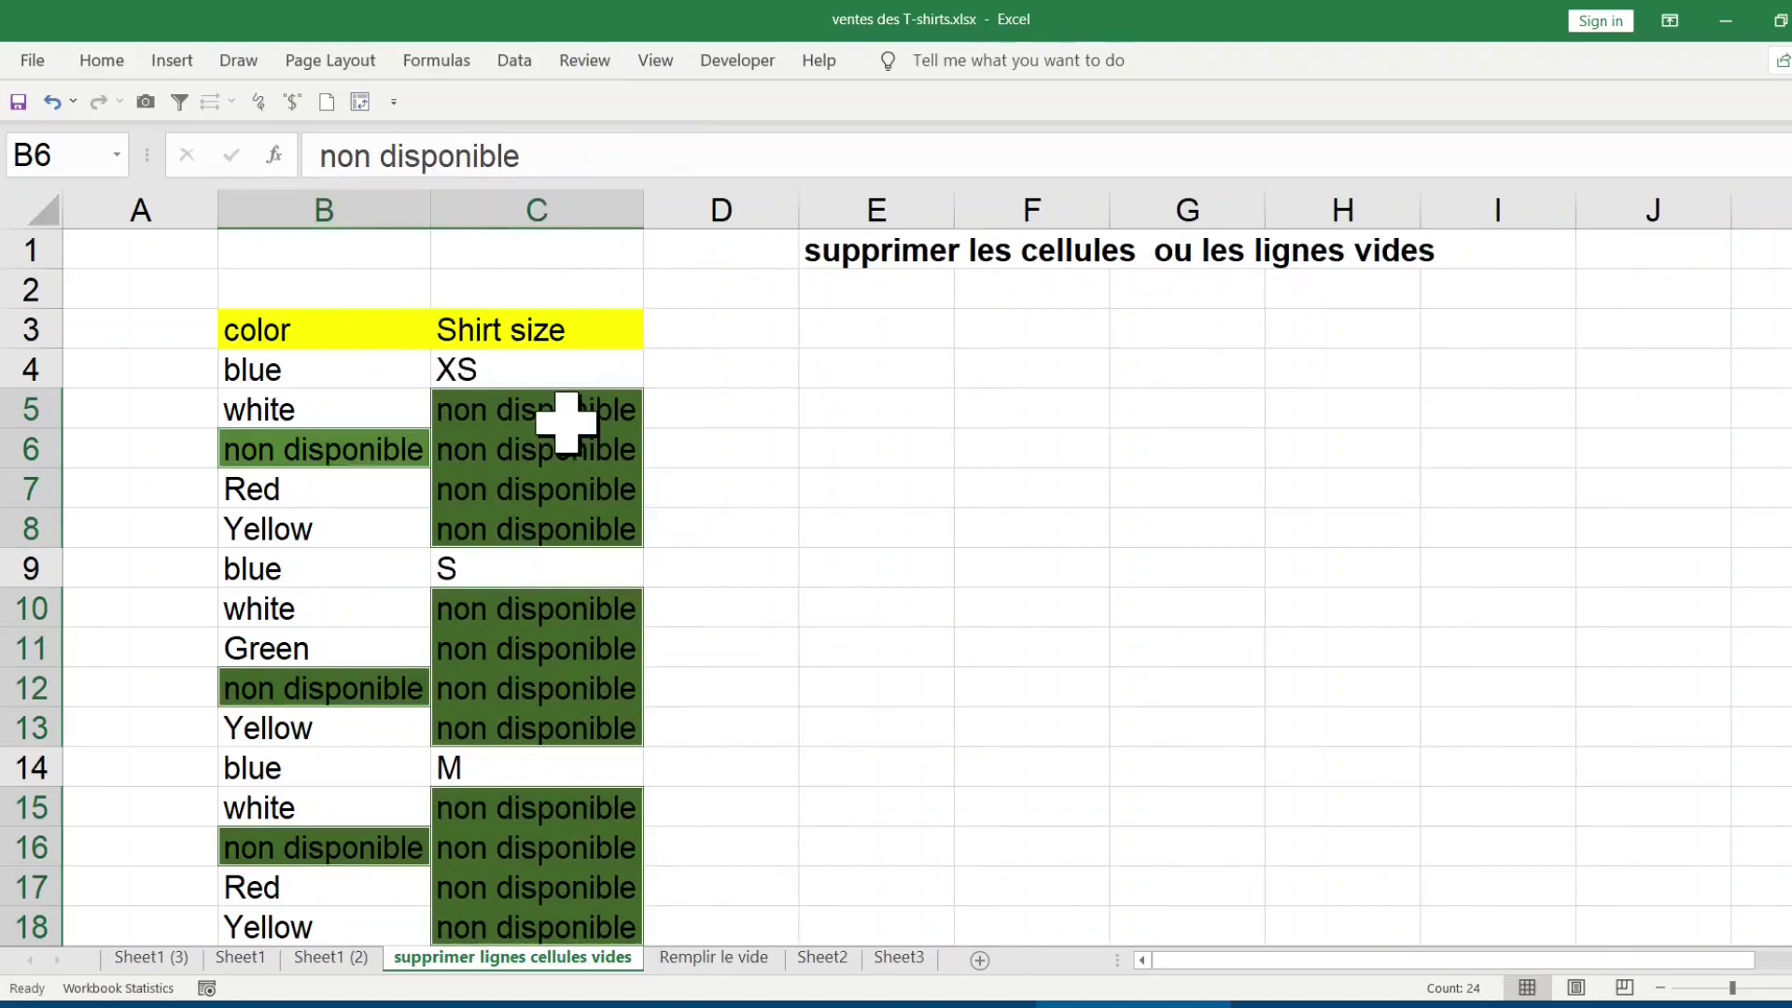
# Change the fill of the selected "non disponible" cells to a light green theme color, and check the table down to its end.
pyautogui.click(107, 63)
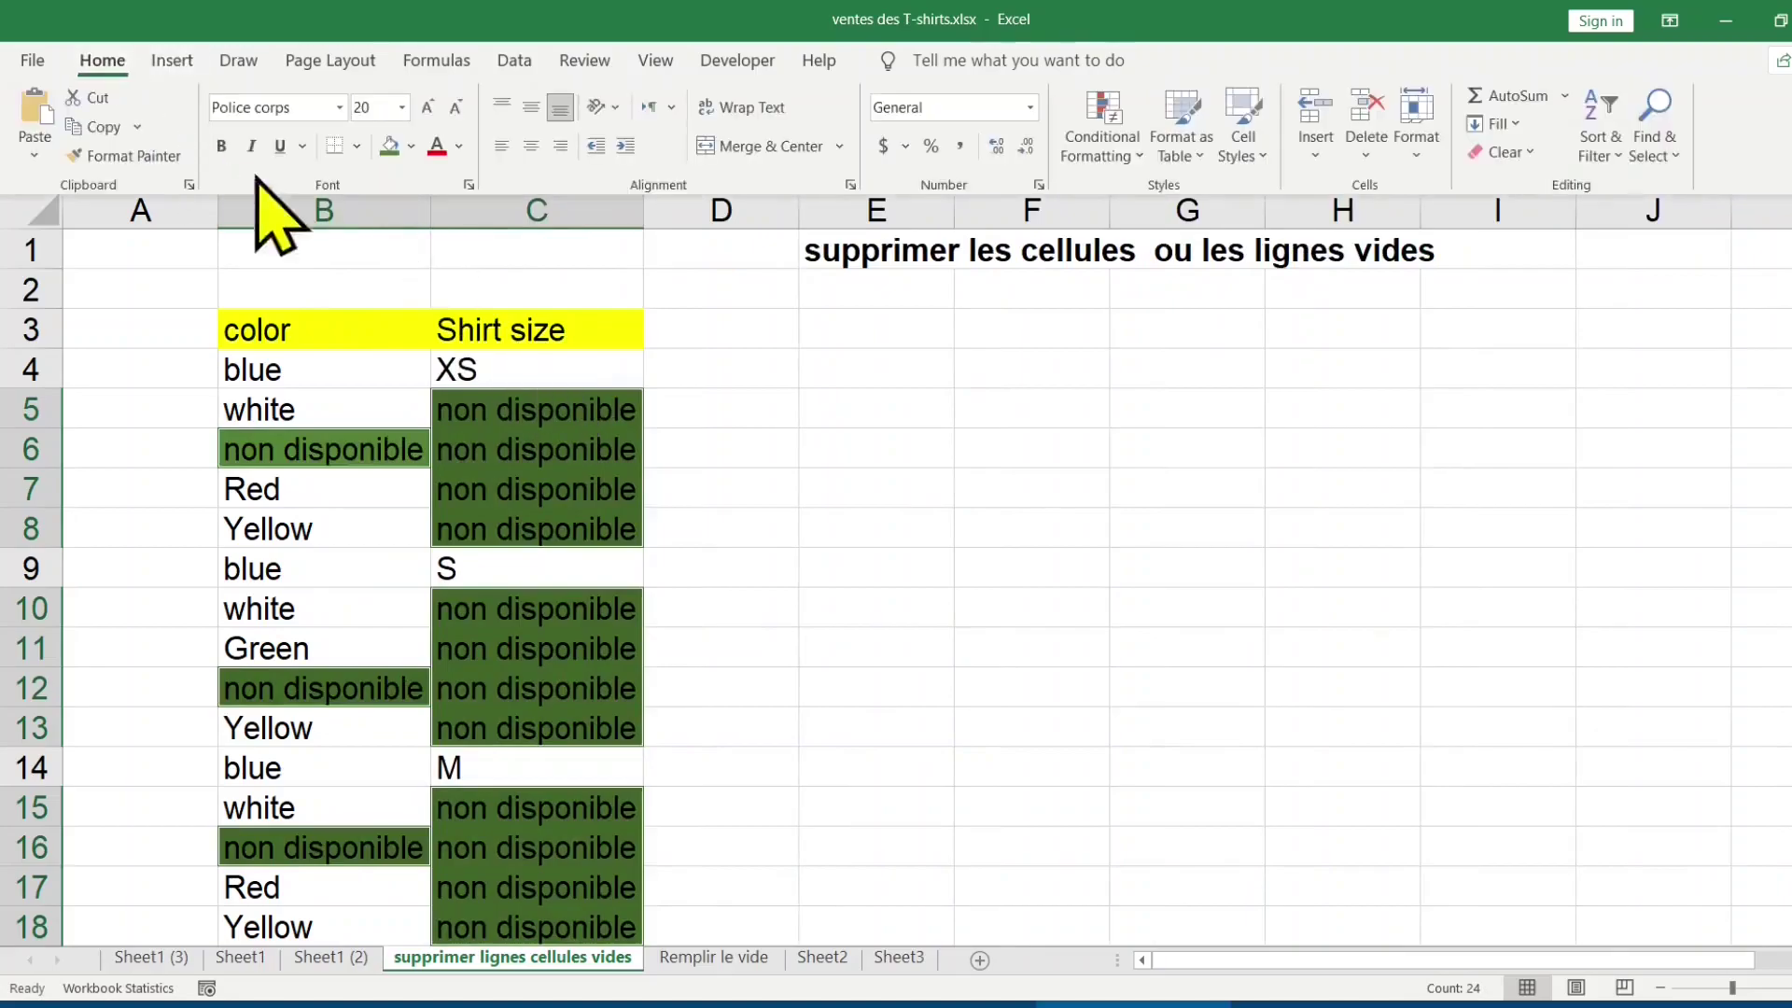
pyautogui.click(411, 147)
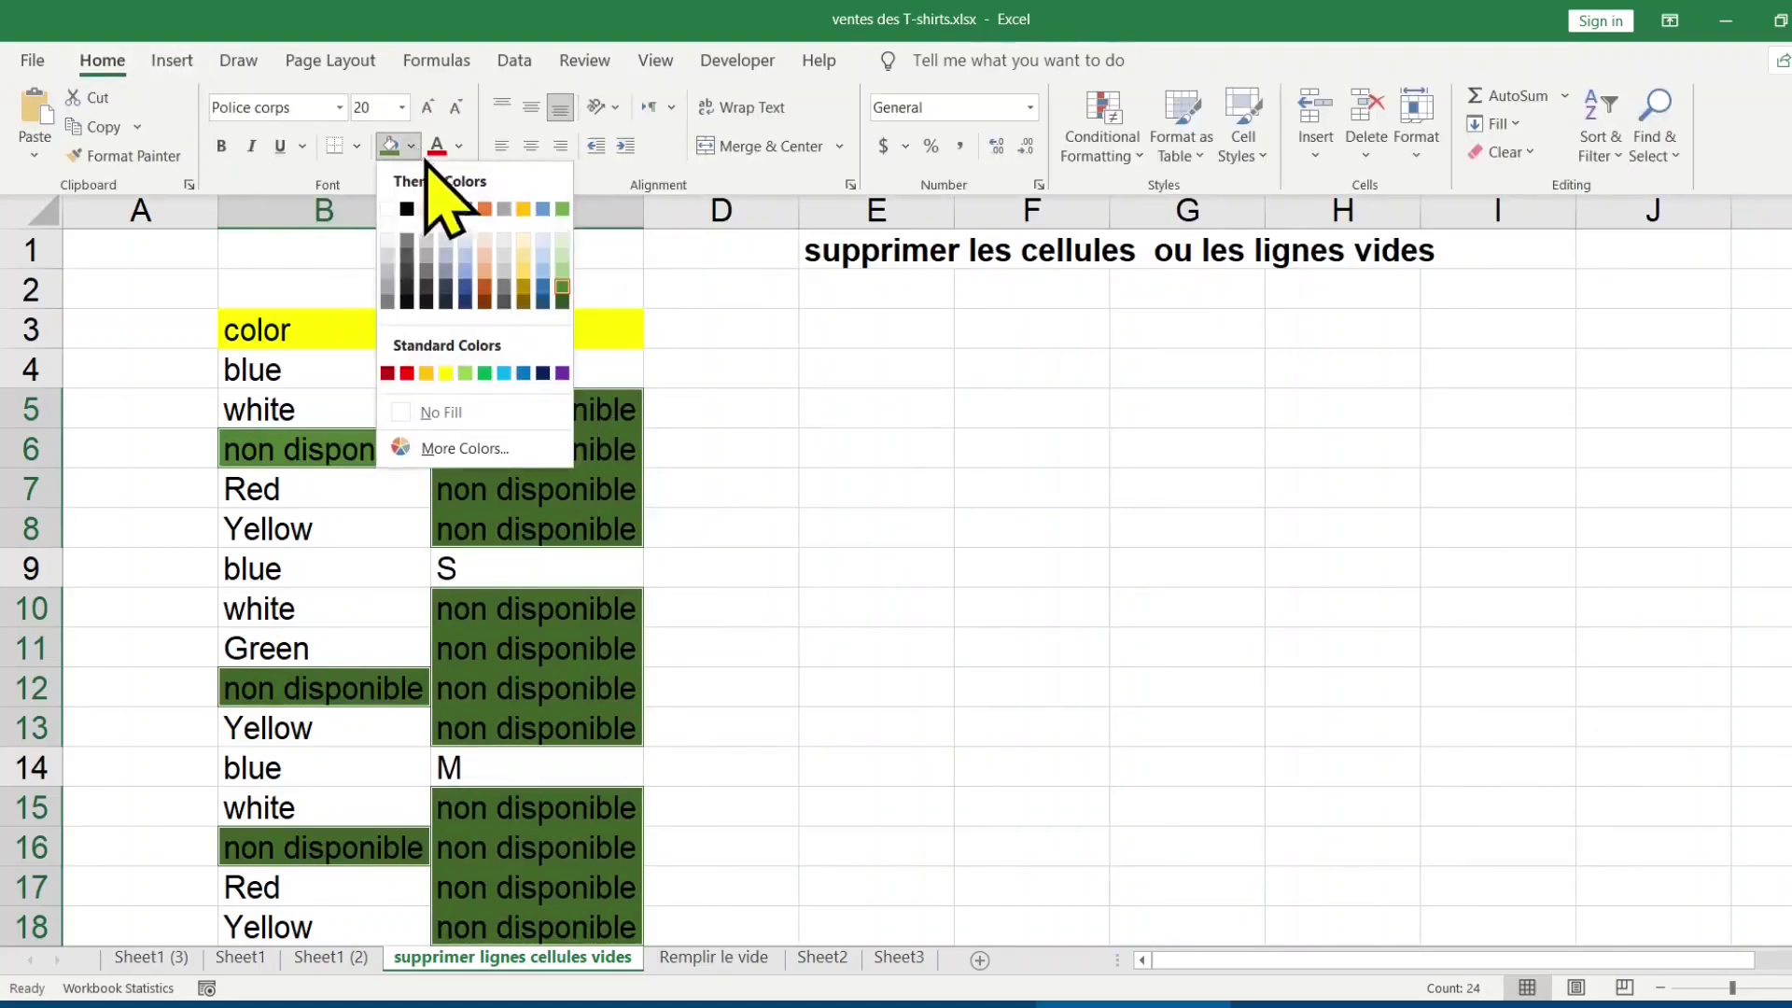
pyautogui.click(562, 241)
pyautogui.click(537, 489)
pyautogui.scroll(-5, 519, 660)
pyautogui.scroll(-1, 520, 663)
pyautogui.scroll(6, 520, 663)
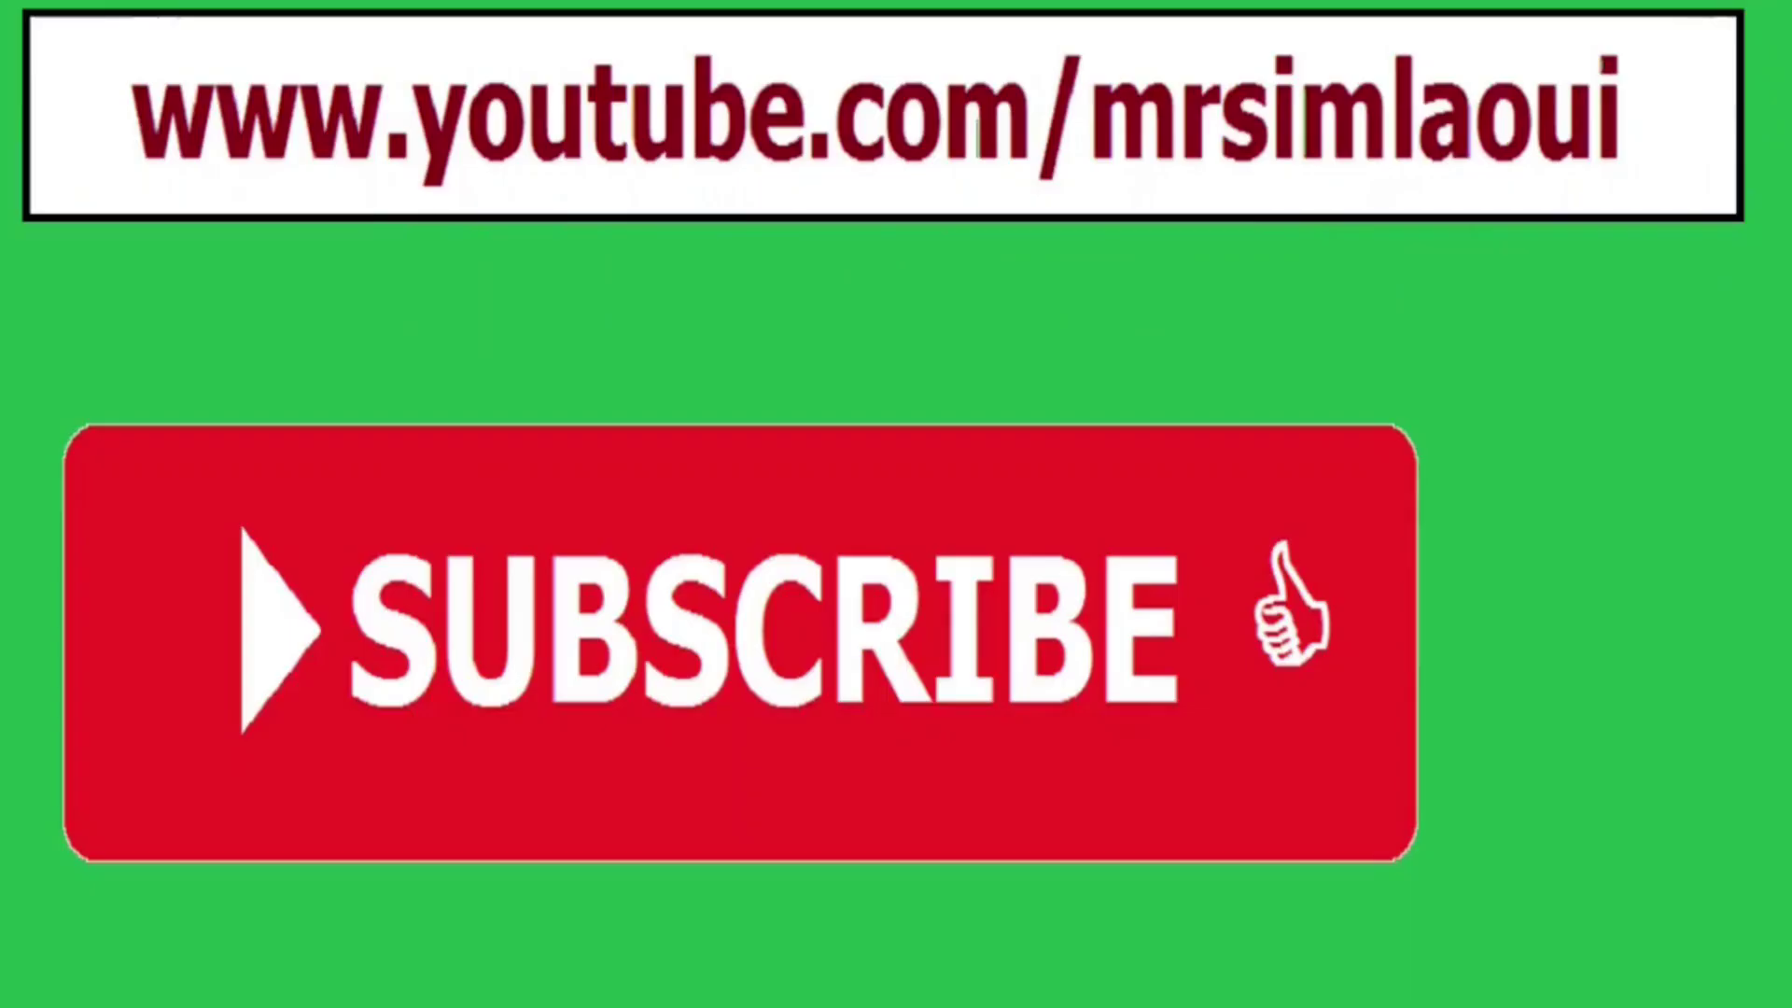